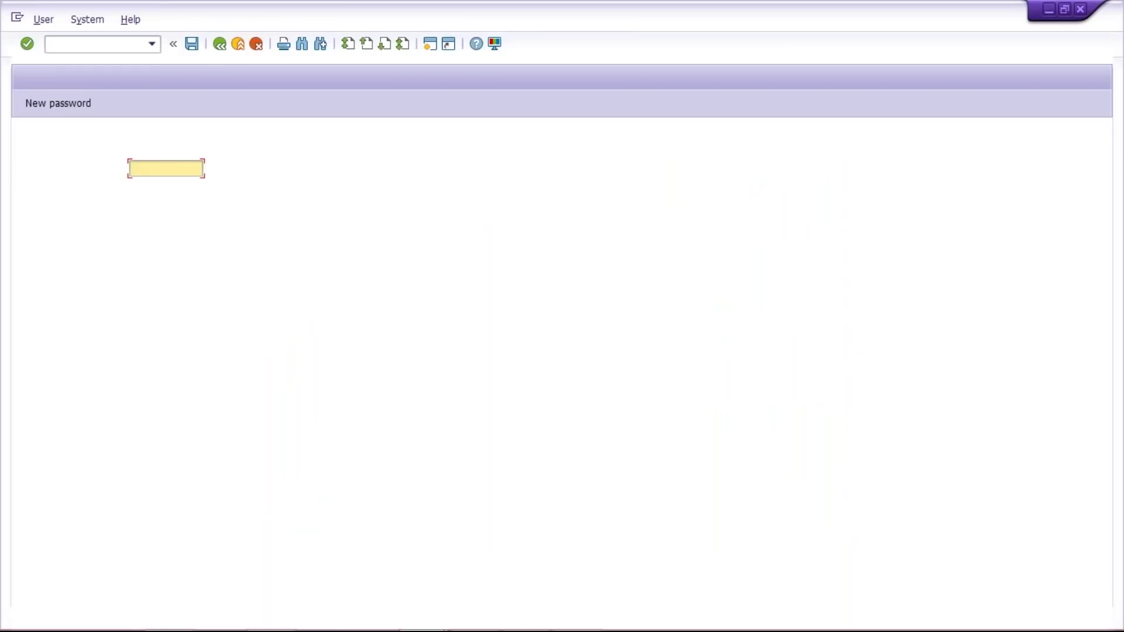
Log on to client 800 with the saved user and the account password, then launch FS00.
{"action": "key", "text": "Down"}
{"action": "key", "text": "Return"}
{"action": "key", "text": "Tab"}
{"action": "key", "text": "ctrl+v"}
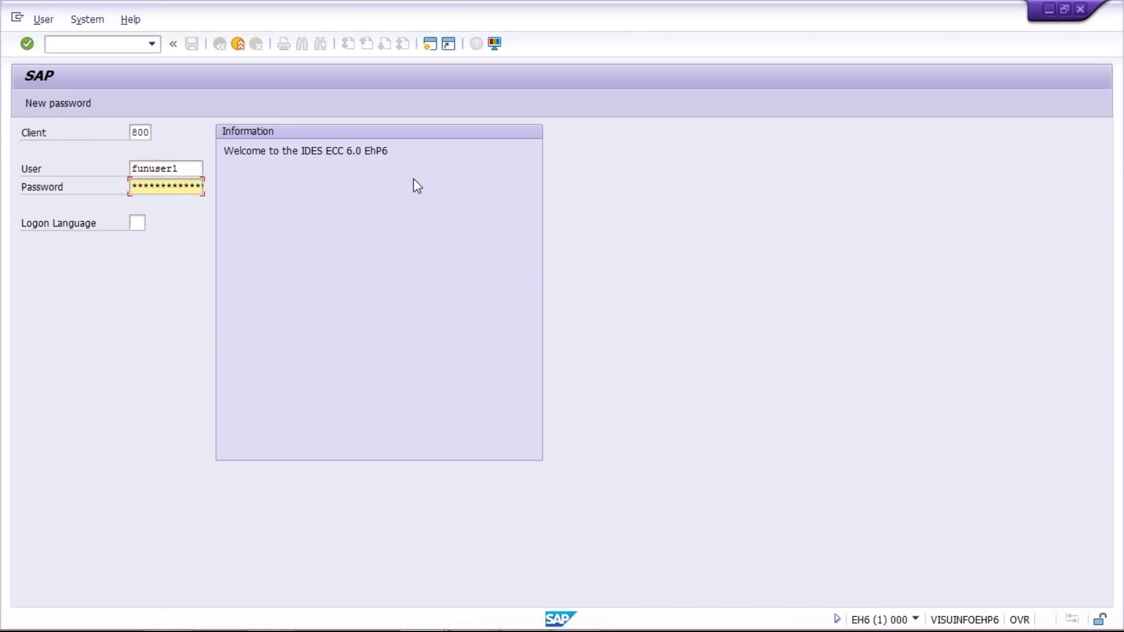
{"action": "key", "text": "Right"}
{"action": "key", "text": "Right"}
{"action": "key", "text": "Right"}
{"action": "key", "text": "Return"}
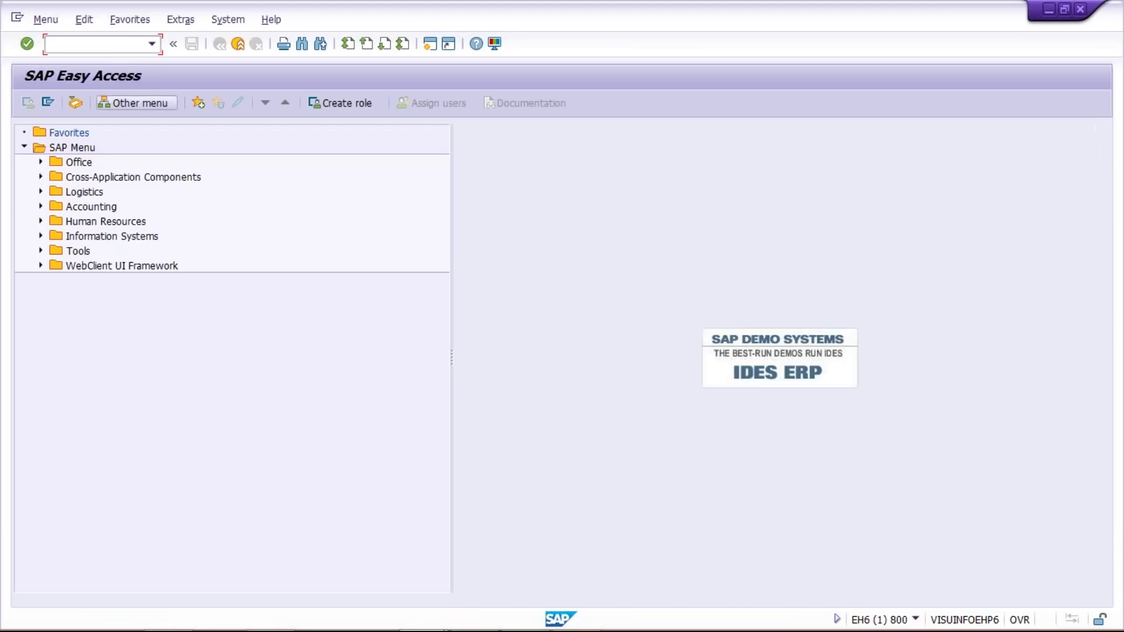
{"action": "type", "text": "FS00"}
{"action": "key", "text": "Return"}
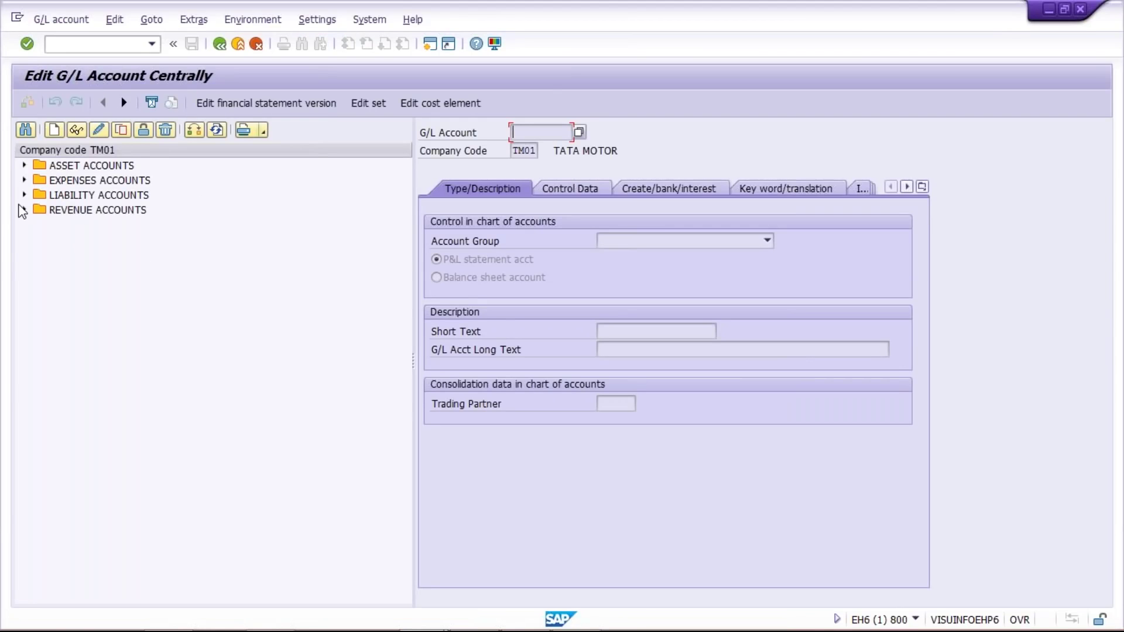
Switch the account tree to company code TM02 and browse its account folders.
{"action": "left_click", "coordinate": [24, 209]}
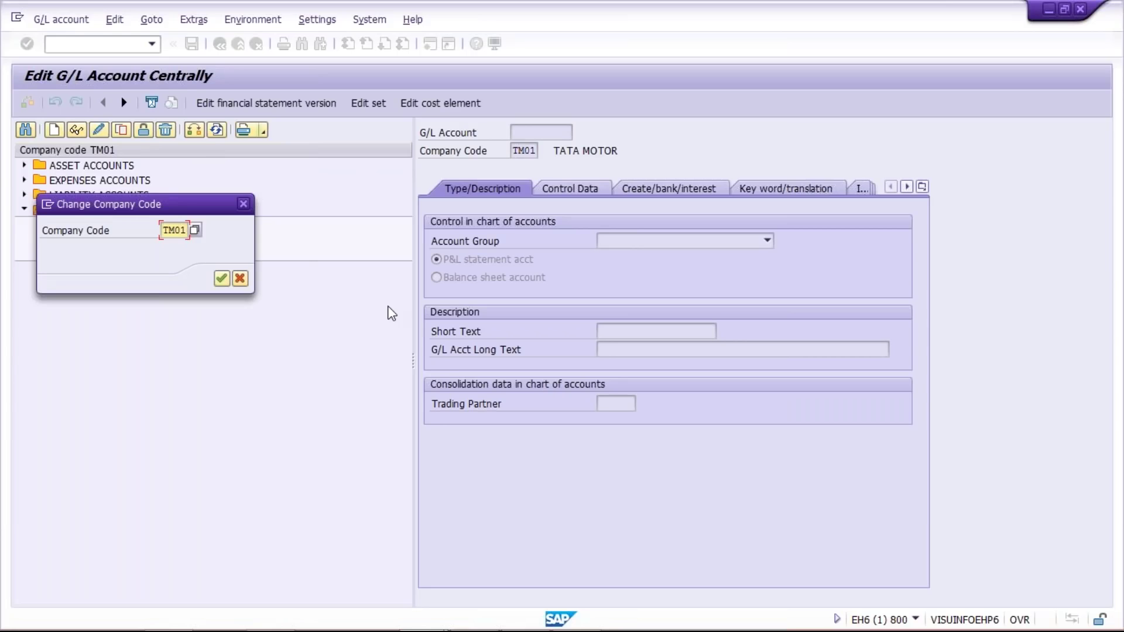
{"action": "key", "text": "Return"}
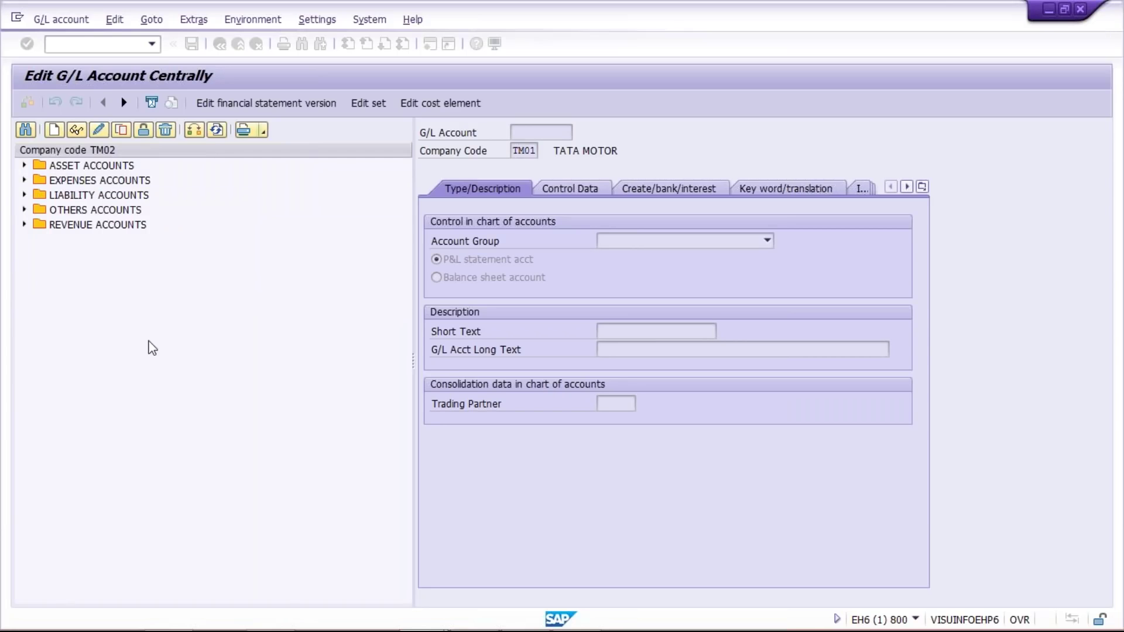
{"action": "left_click", "coordinate": [24, 225]}
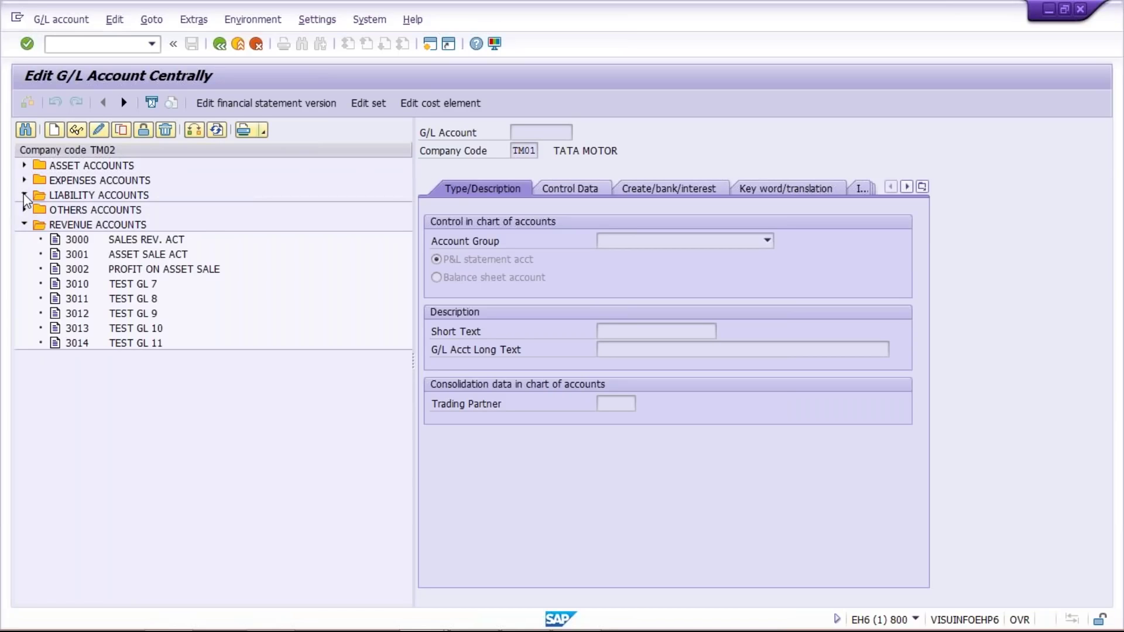
{"action": "left_click", "coordinate": [24, 195]}
{"action": "left_click", "coordinate": [24, 388]}
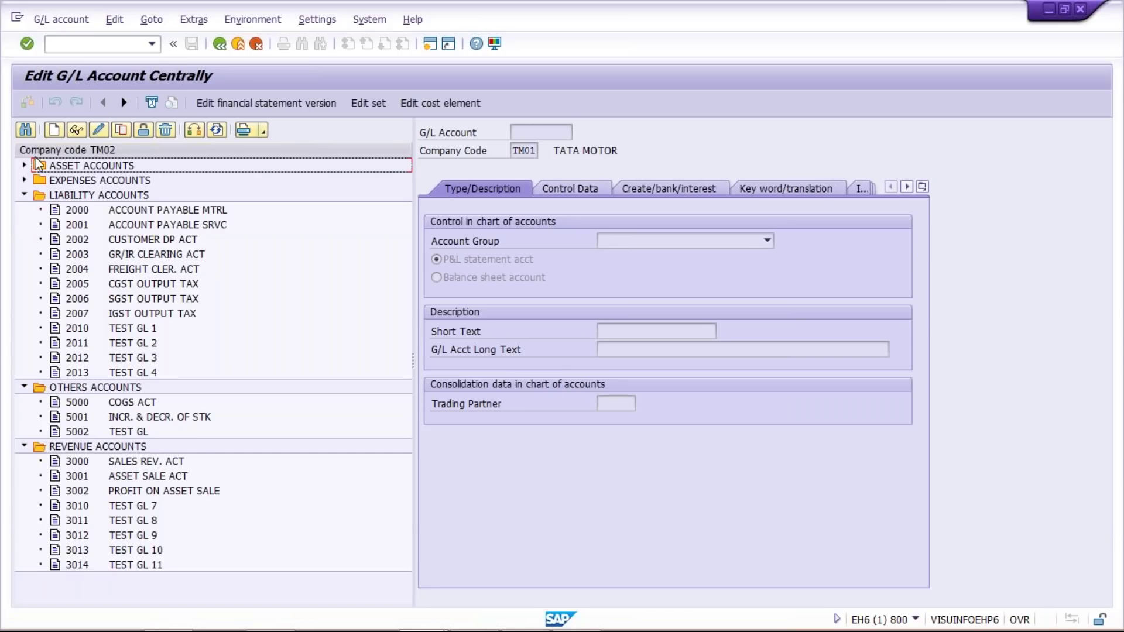
{"action": "left_click", "coordinate": [24, 195]}
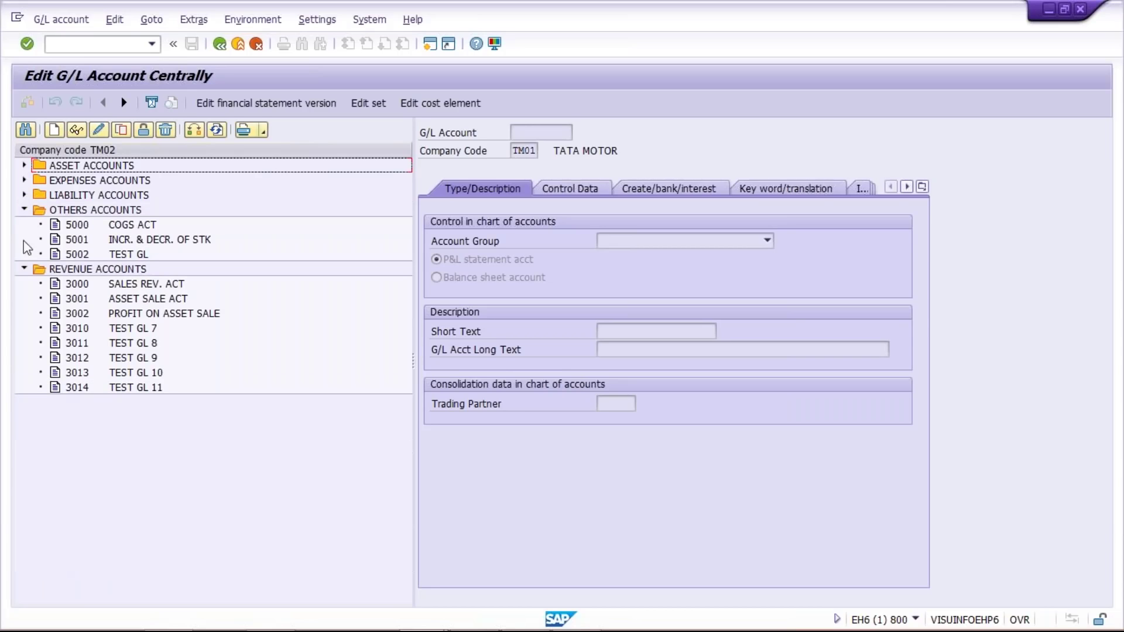
{"action": "left_click", "coordinate": [24, 210]}
{"action": "left_click", "coordinate": [25, 224]}
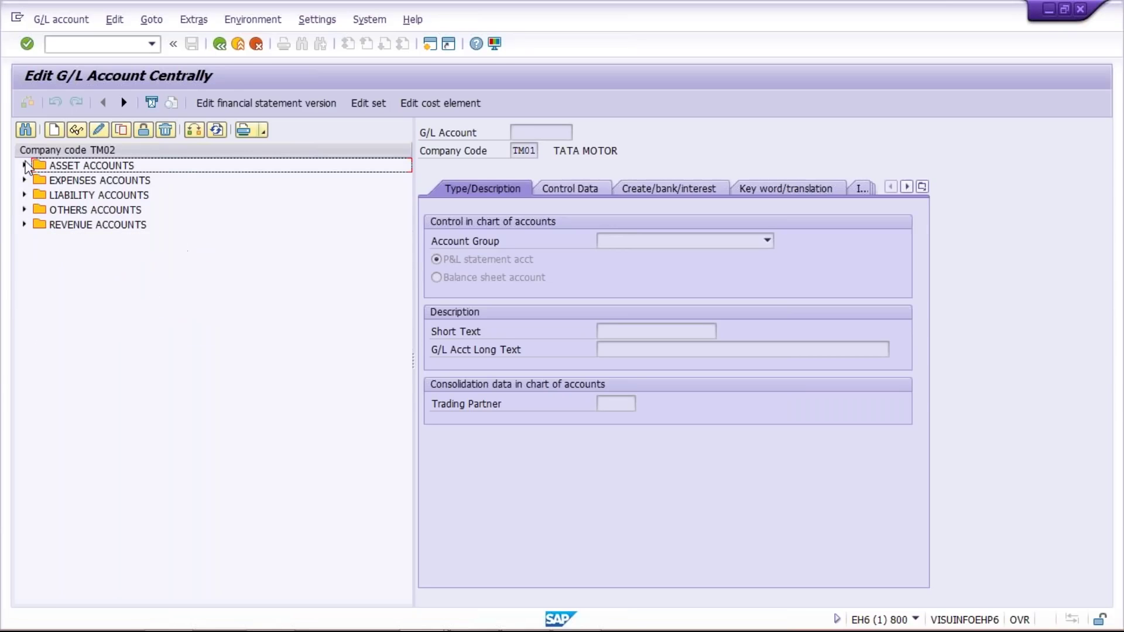
{"action": "left_click", "coordinate": [25, 165]}
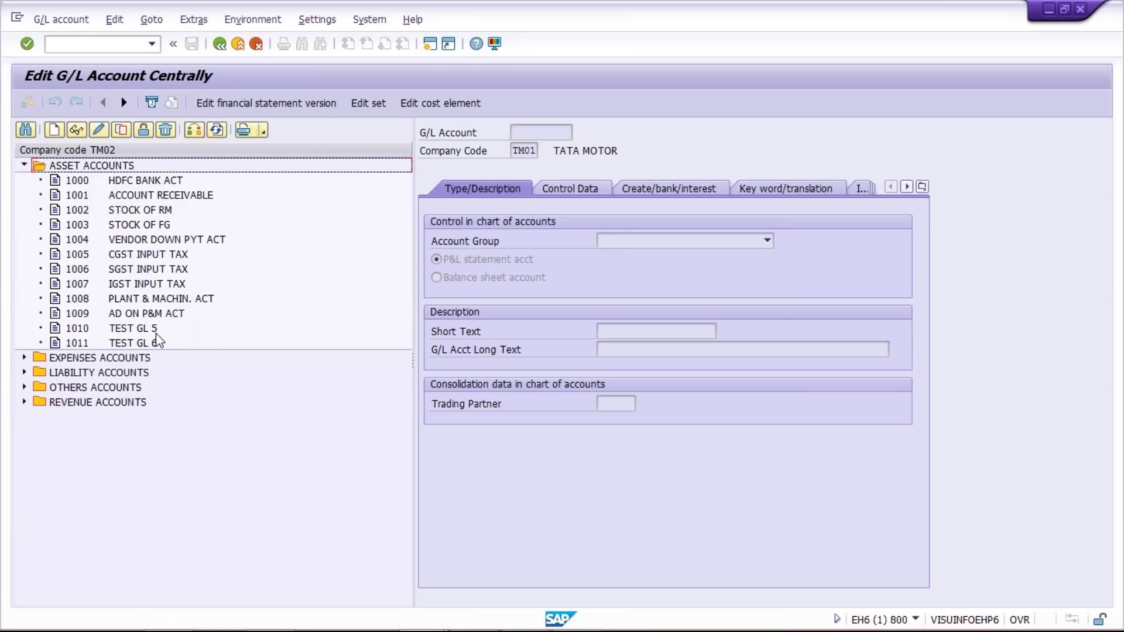
{"action": "left_click", "coordinate": [25, 165]}
Copy expense account 4000 RENT ACT from the EXPENSES ACCOUNTS folder into a new account.
{"action": "left_click", "coordinate": [25, 181]}
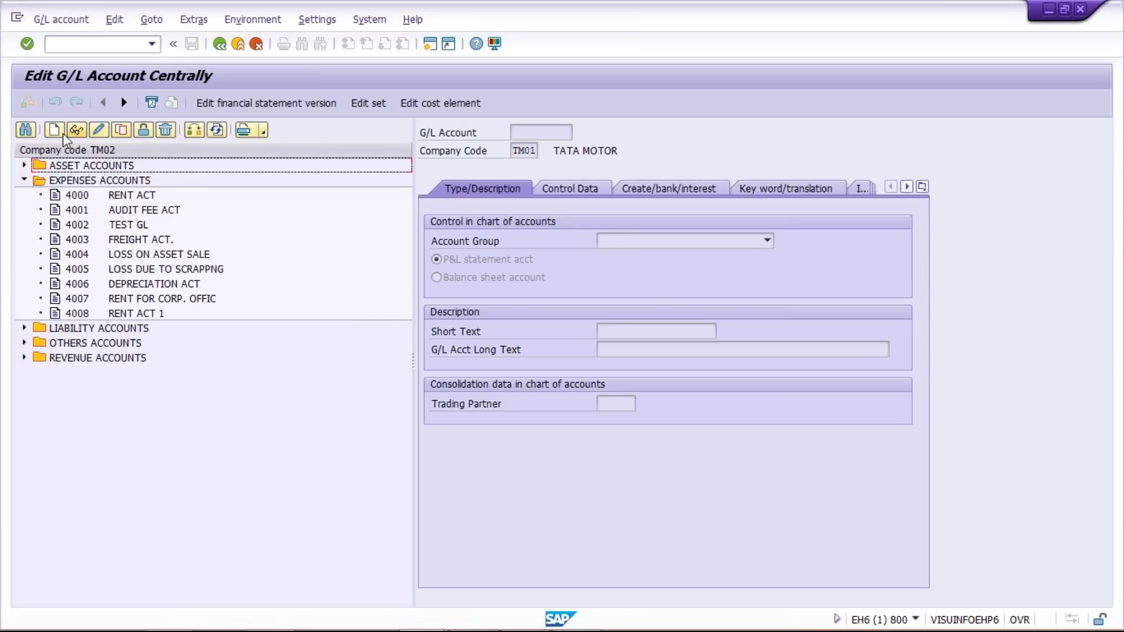
{"action": "left_click", "coordinate": [138, 196]}
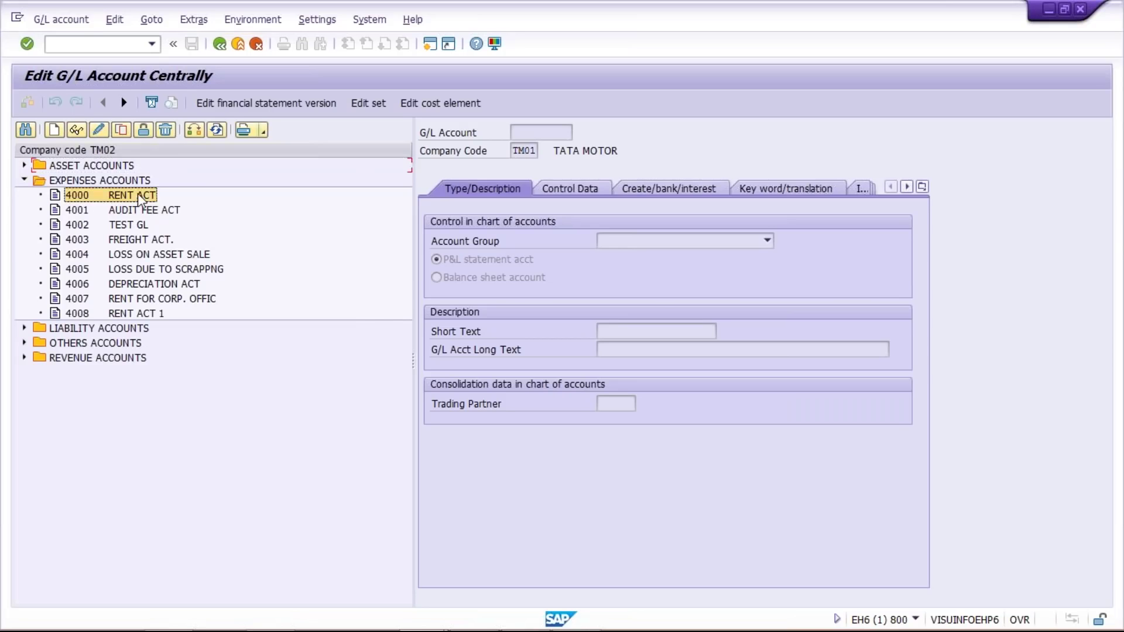
{"action": "left_click", "coordinate": [122, 130]}
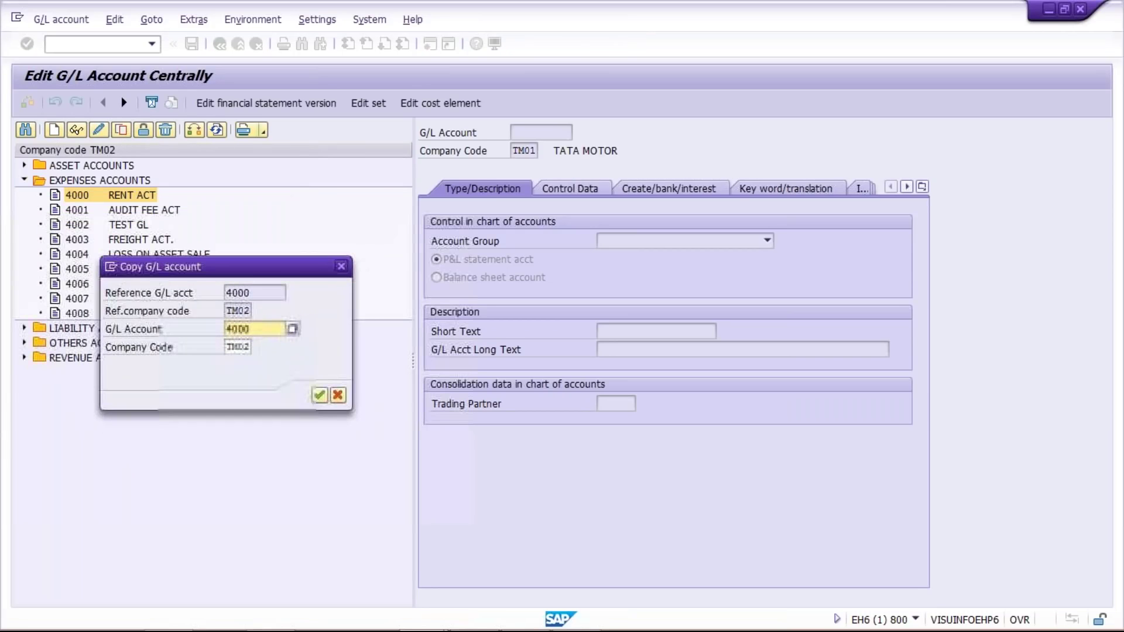
Set the target account number to 4010 in TM02 and confirm the copy.
{"action": "key", "text": "BackSpace"}
{"action": "key", "text": "BackSpace"}
{"action": "type", "text": "10"}
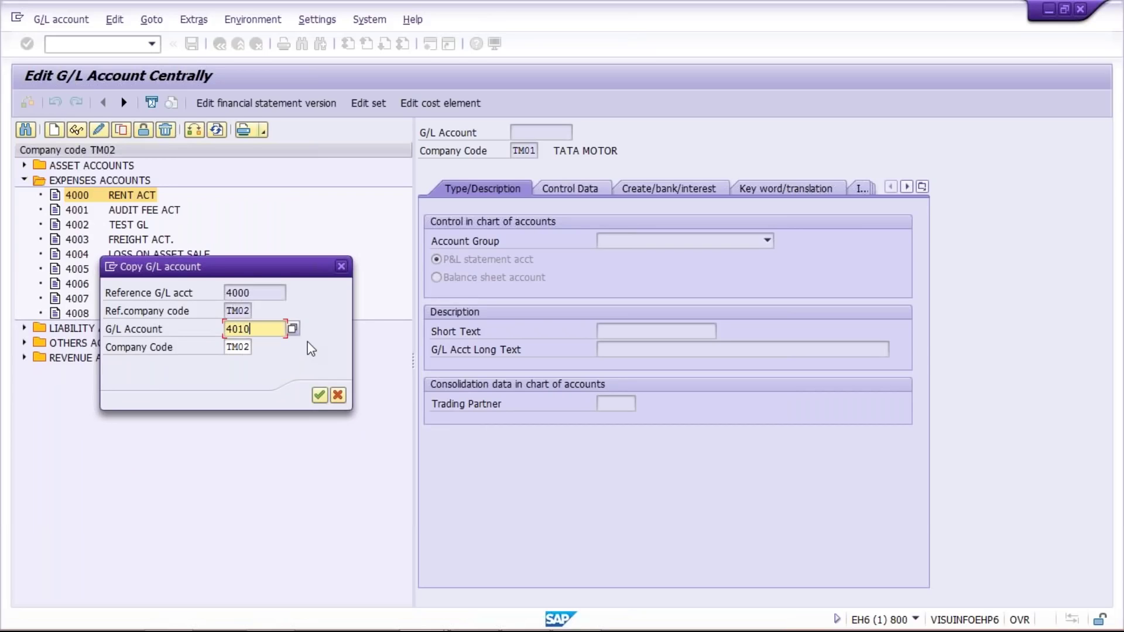
{"action": "left_click", "coordinate": [319, 397]}
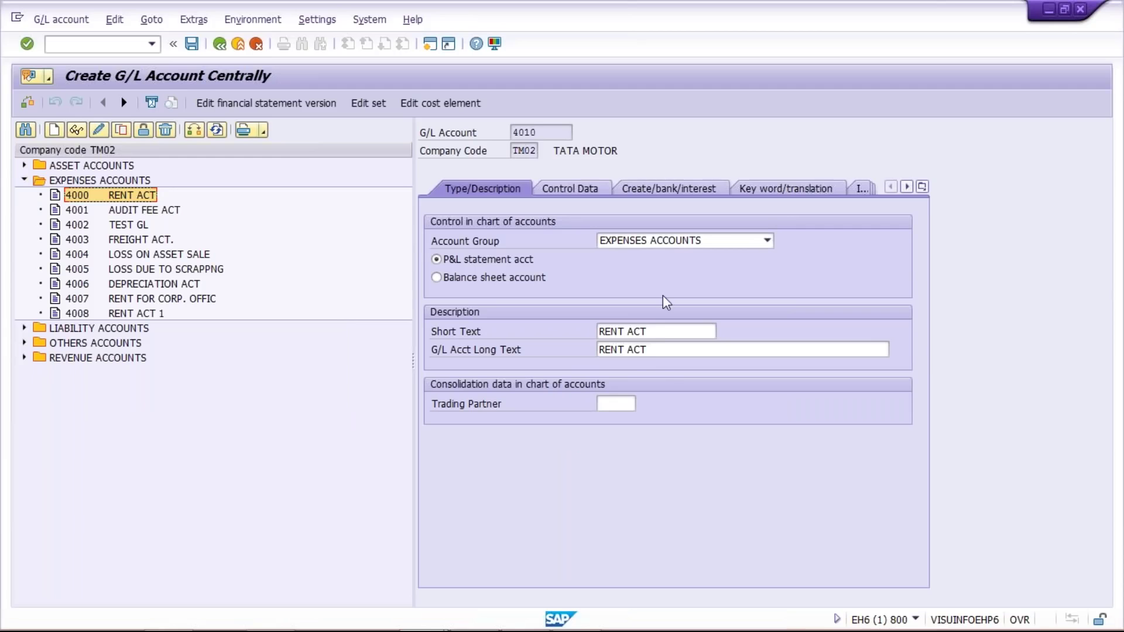
Replace short and long text with TEST GL 1, then view the Control Data settings.
{"action": "left_click", "coordinate": [656, 332]}
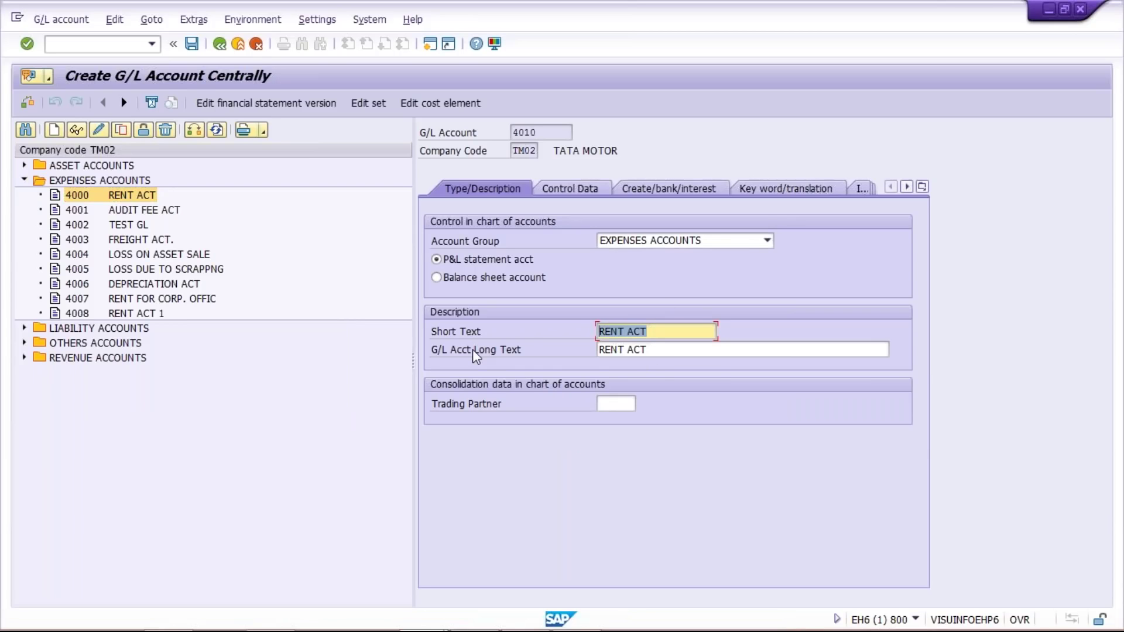
{"action": "type", "text": "T"}
{"action": "key", "text": "Down"}
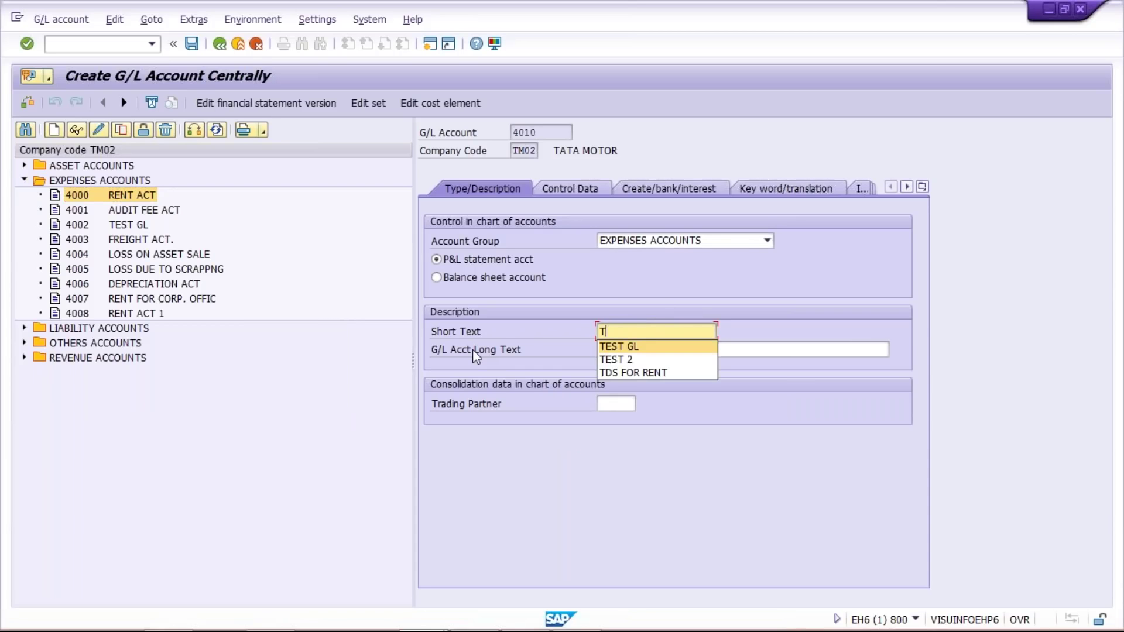
{"action": "key", "text": "Return"}
{"action": "type", "text": "1"}
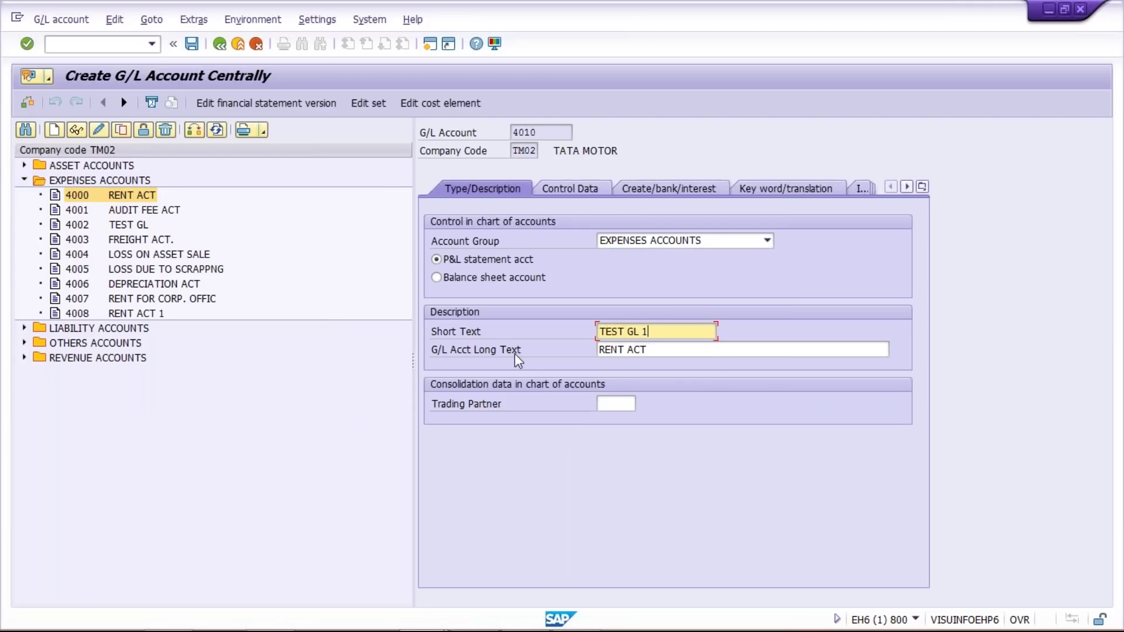
{"action": "key", "text": "Tab"}
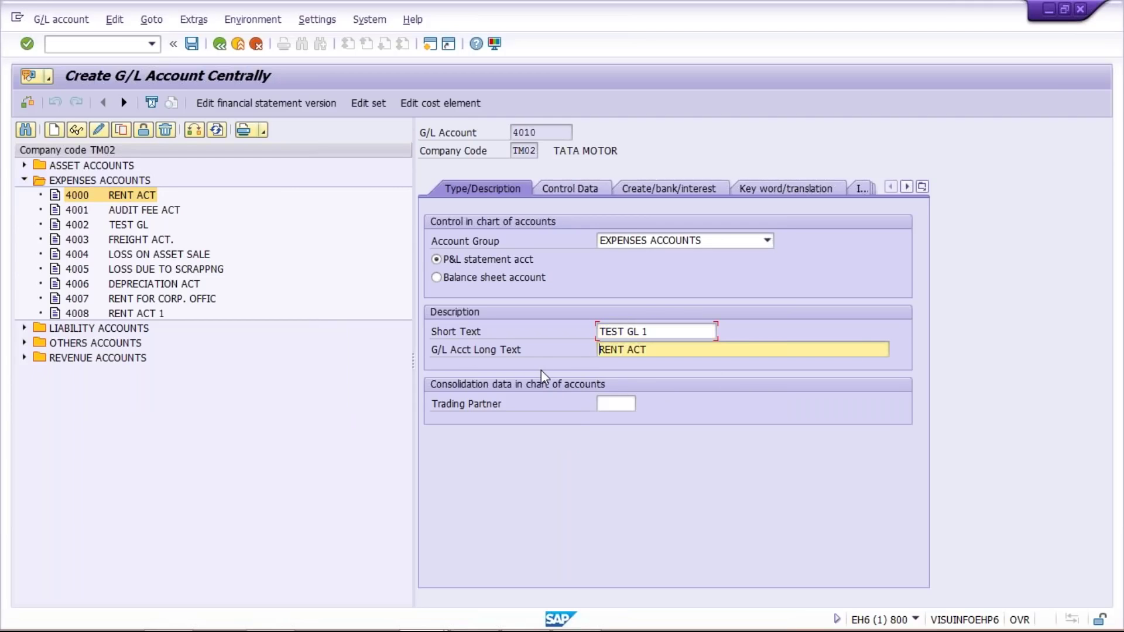
{"action": "key", "text": "shift+End"}
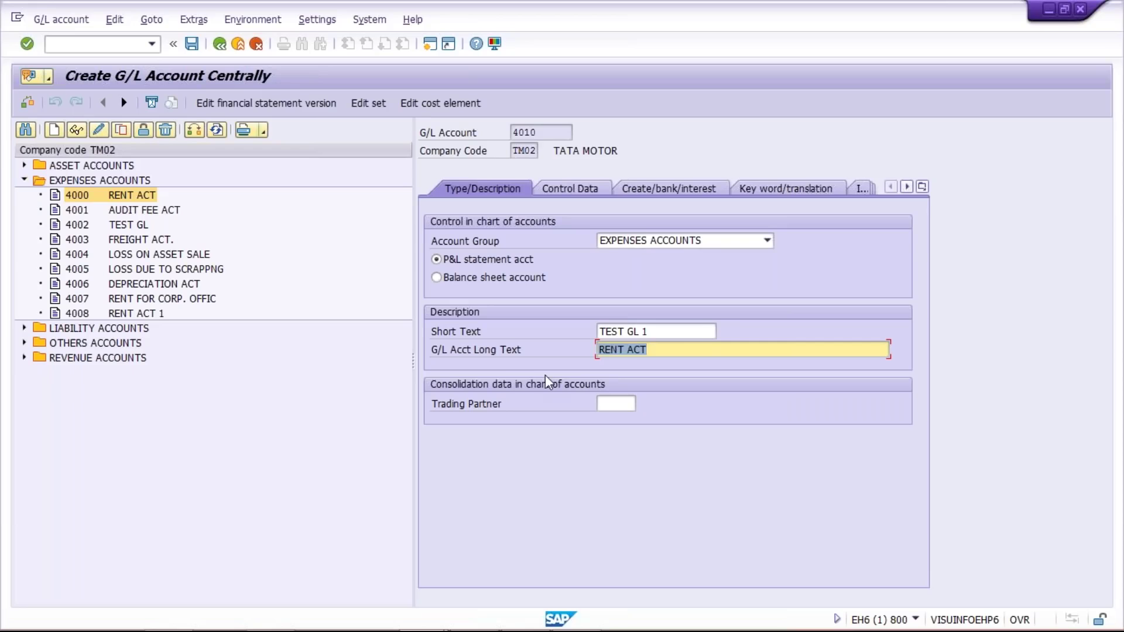
{"action": "type", "text": "TEST GL 1"}
{"action": "left_click", "coordinate": [585, 191]}
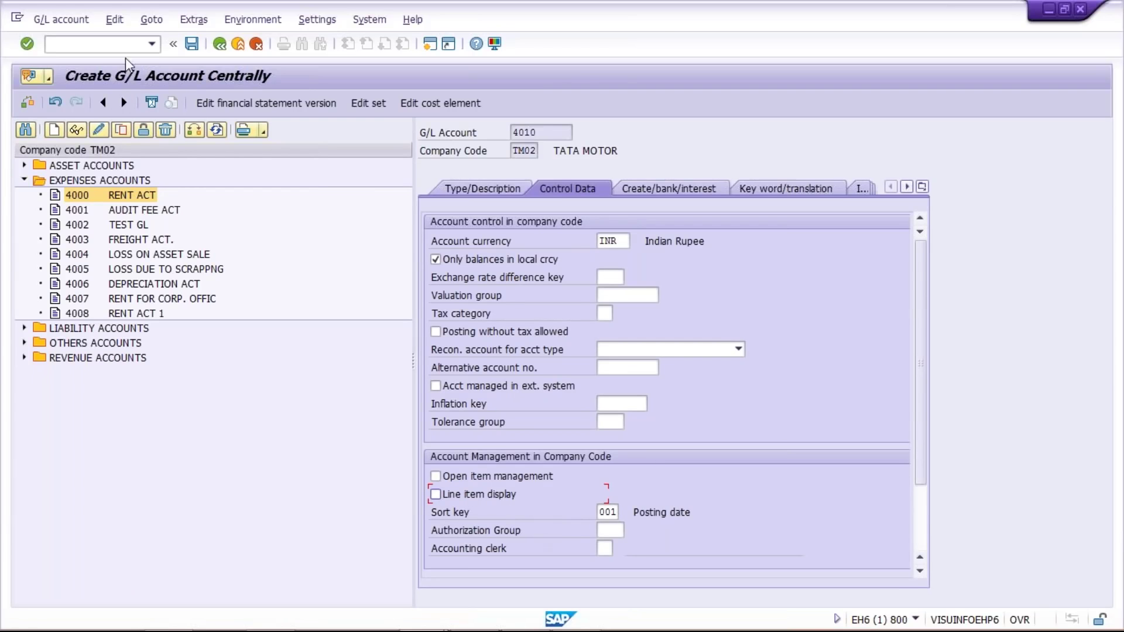
Save account 4010 past the warnings and open a second session on SAP Easy Access.
{"action": "left_click", "coordinate": [191, 46]}
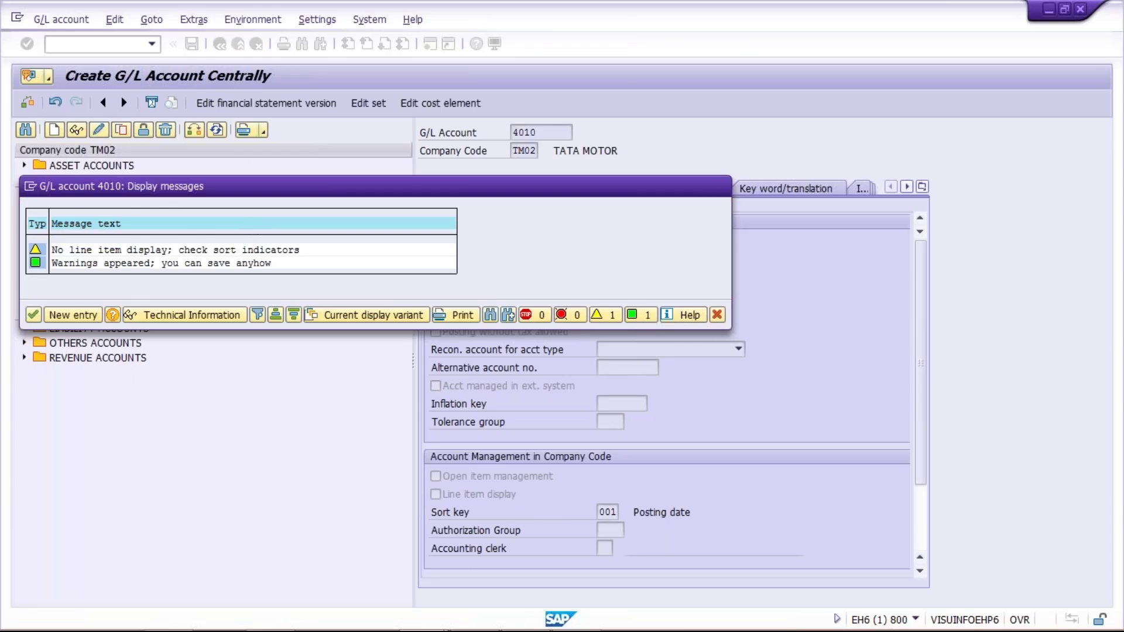
{"action": "key", "text": "Return"}
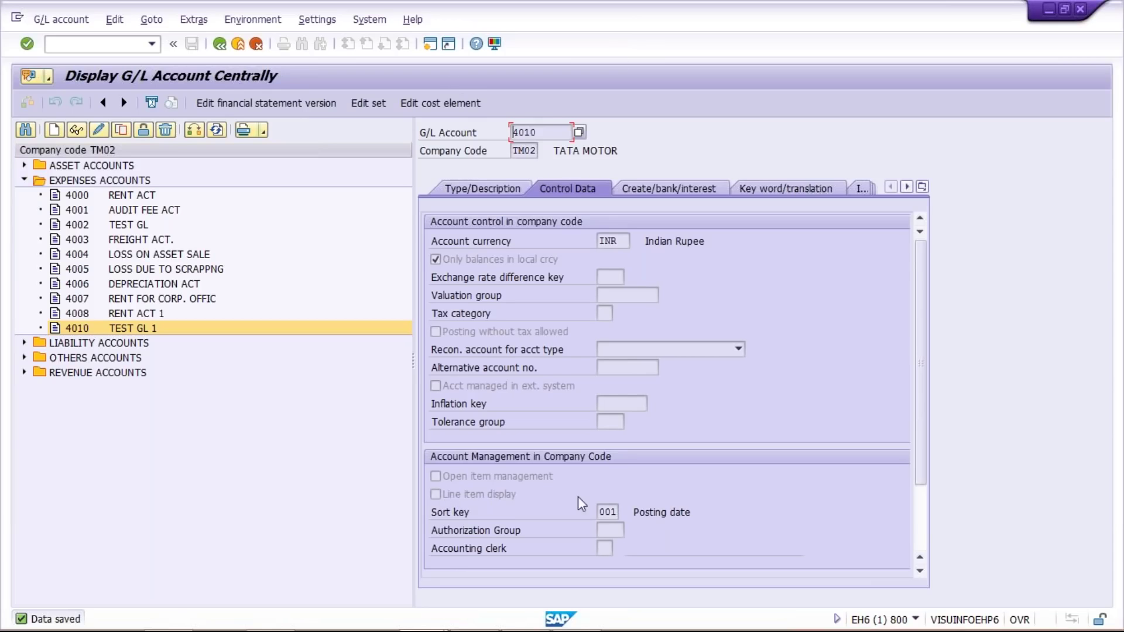
{"action": "left_click", "coordinate": [429, 44]}
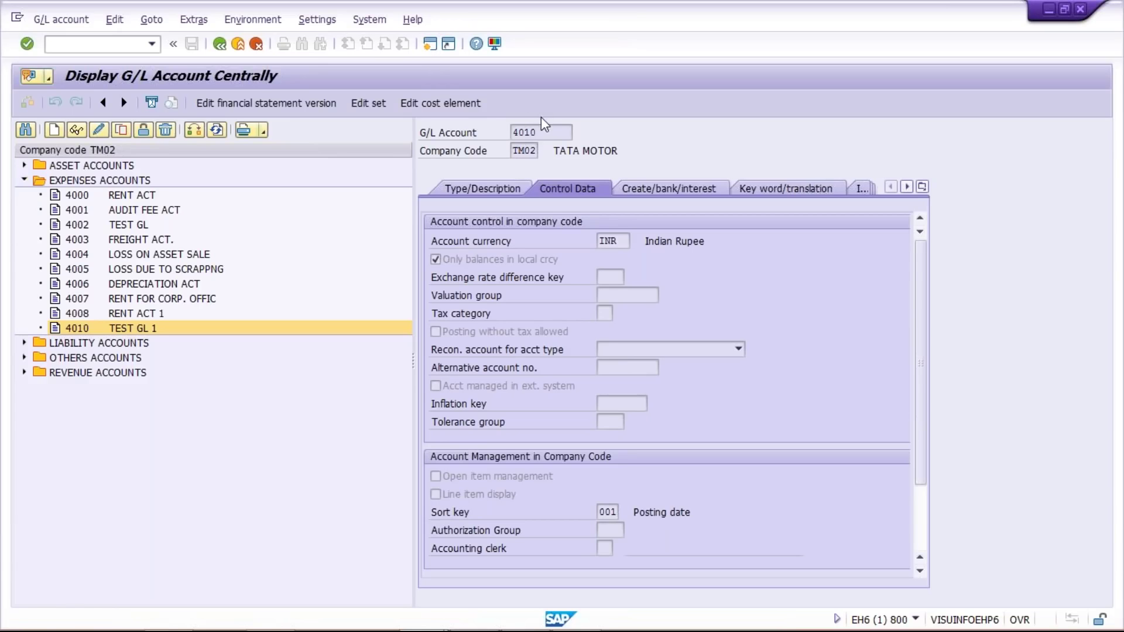
{"action": "key", "text": "F3"}
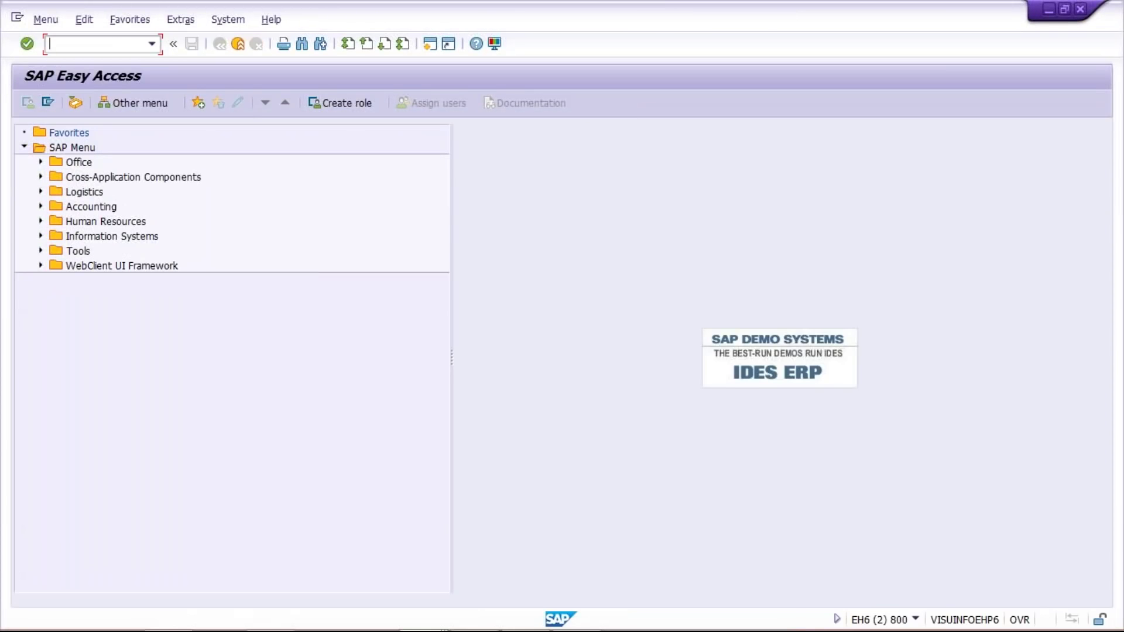
Start FB50 with document and posting date 20.01.2019.
{"action": "type", "text": "FB50"}
{"action": "key", "text": "Return"}
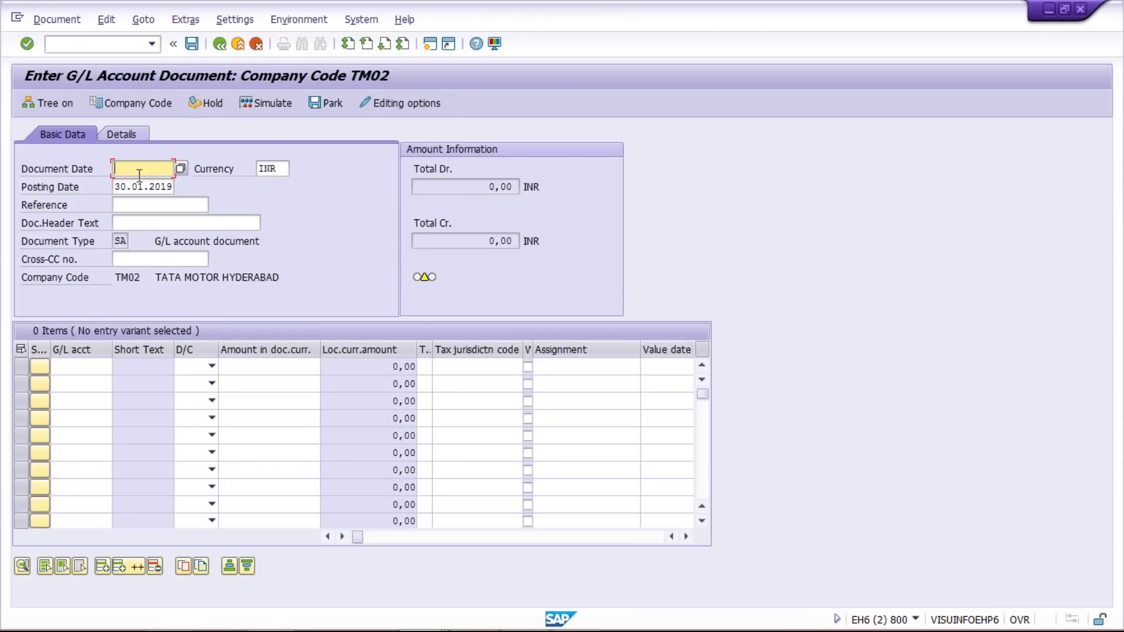
{"action": "left_click", "coordinate": [139, 175]}
{"action": "left_click", "coordinate": [143, 179]}
{"action": "key", "text": "Tab"}
{"action": "key", "text": "Tab"}
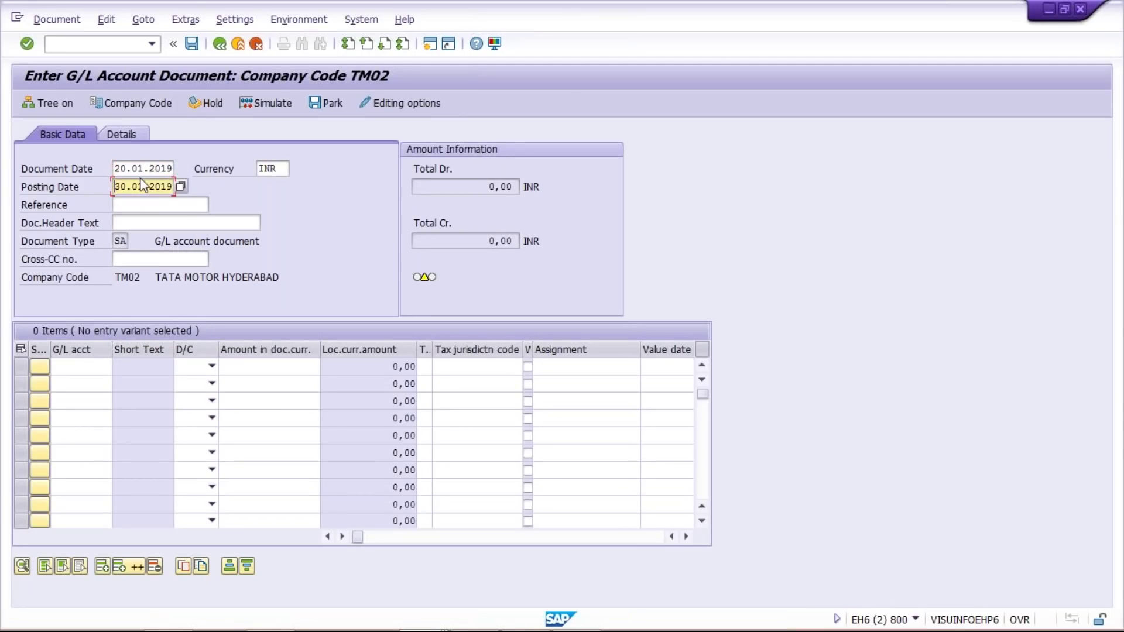
{"action": "type", "text": "20.01.2019"}
Enter lines 4010 debit and 1000 credit for 1000 each, and submit for posting.
{"action": "left_click", "coordinate": [90, 367]}
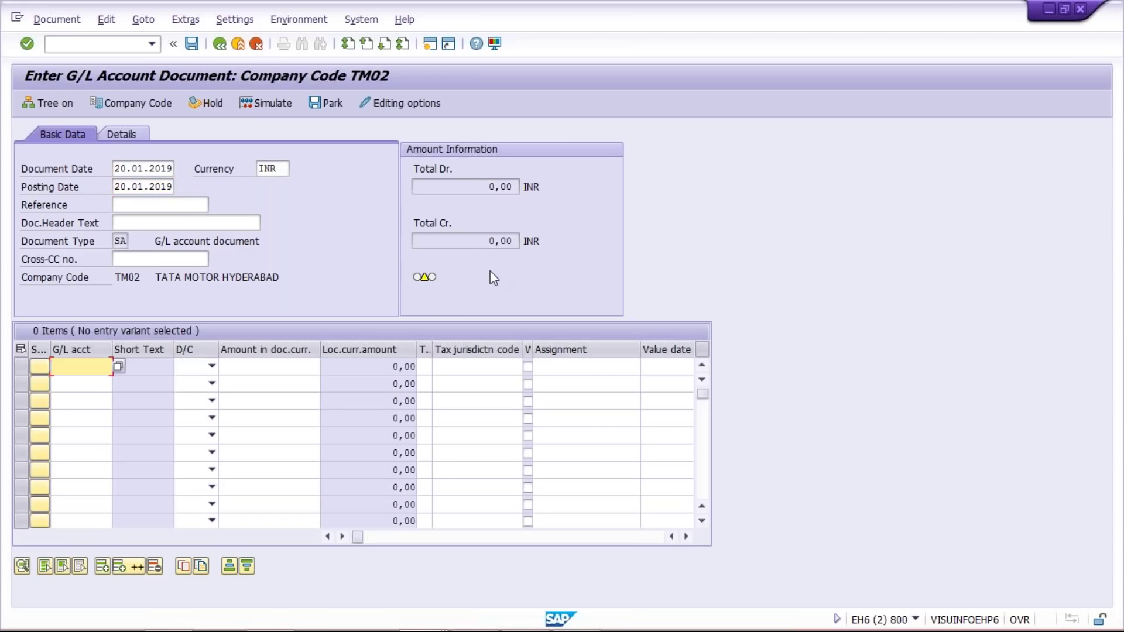
{"action": "type", "text": "1"}
{"action": "key", "text": "BackSpace"}
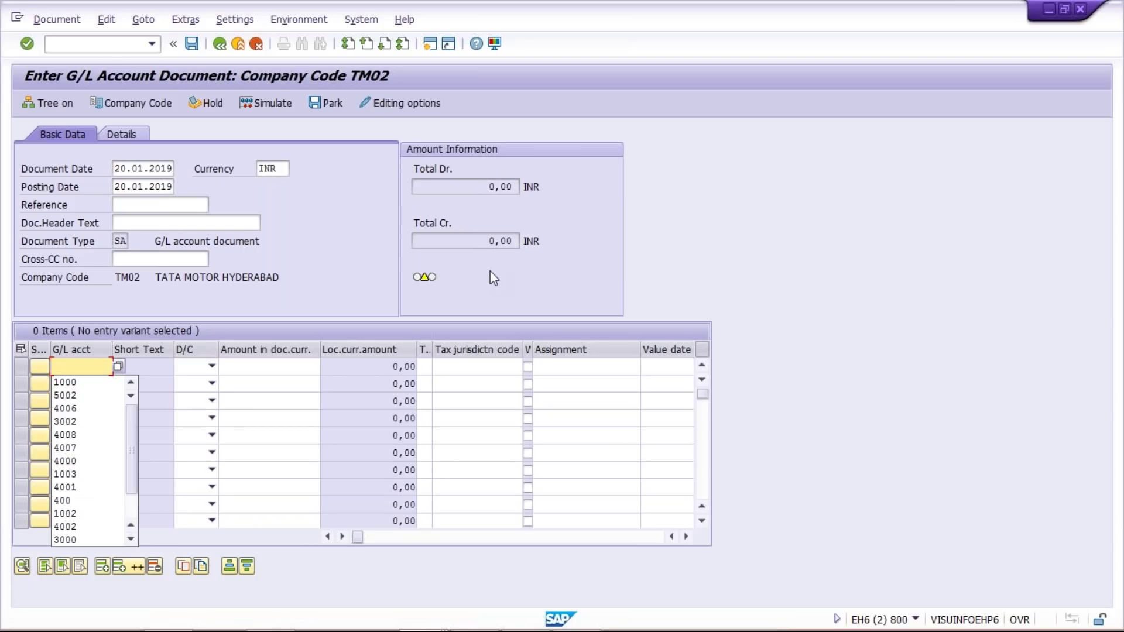
{"action": "type", "text": "40"}
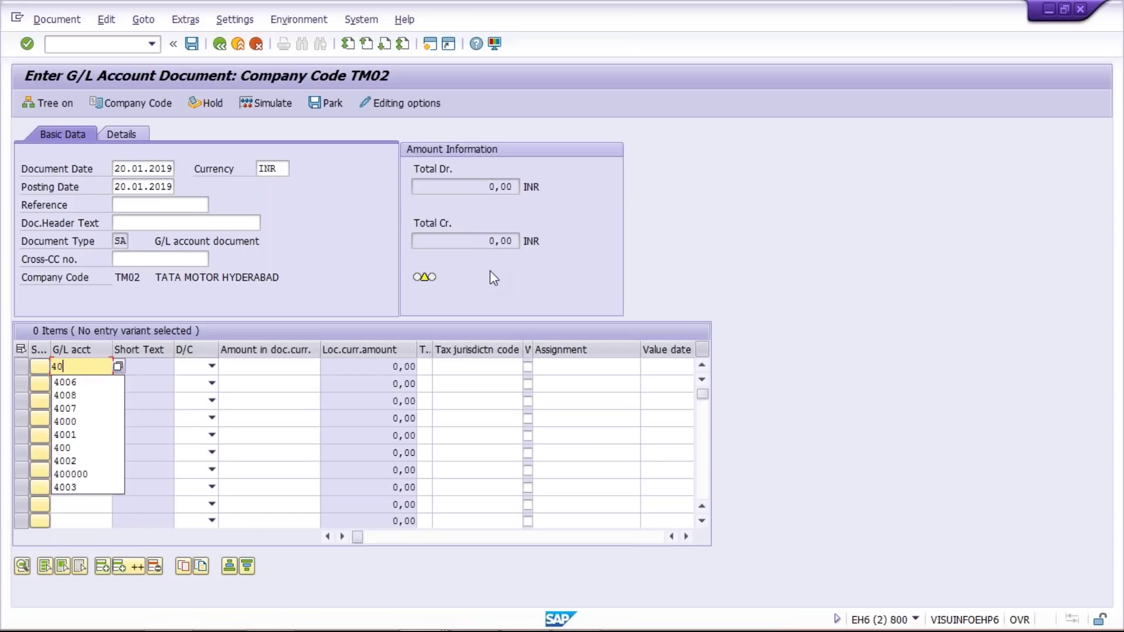
{"action": "type", "text": "10"}
{"action": "key", "text": "Tab"}
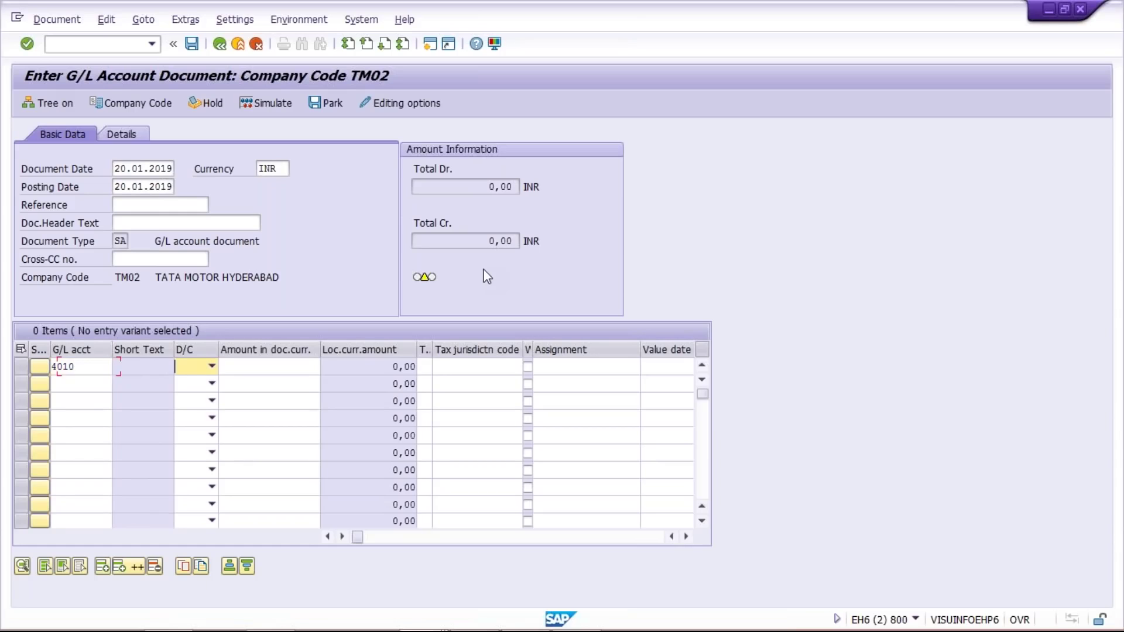
{"action": "key", "text": "Down"}
{"action": "key", "text": "Tab"}
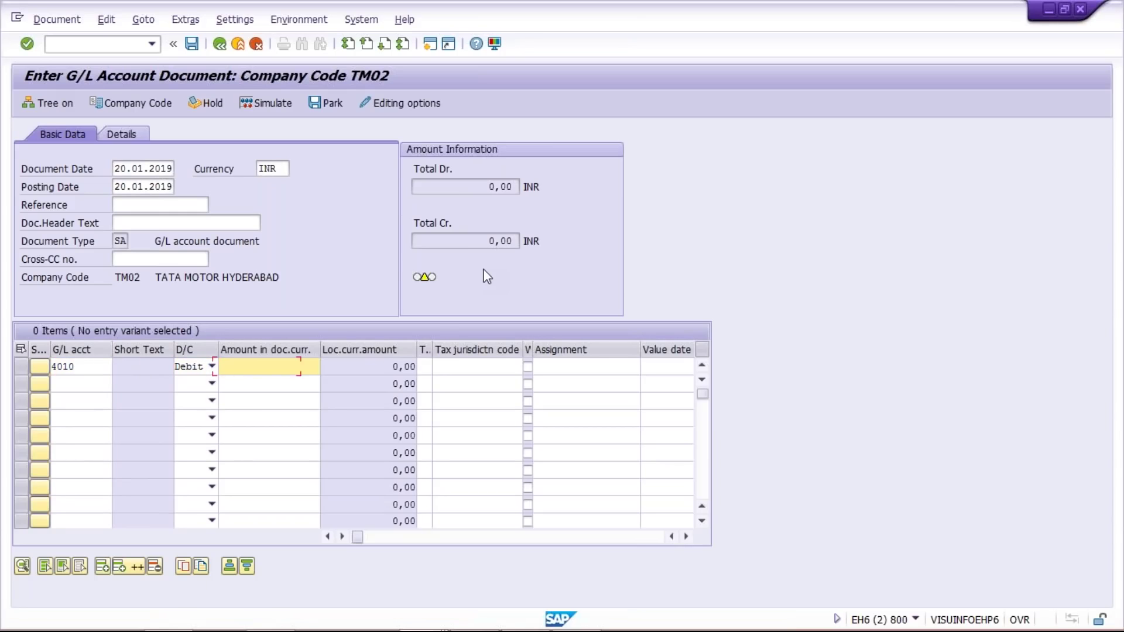
{"action": "type", "text": "1000"}
{"action": "left_click", "coordinate": [82, 384]}
{"action": "type", "text": "1000"}
{"action": "key", "text": "Tab"}
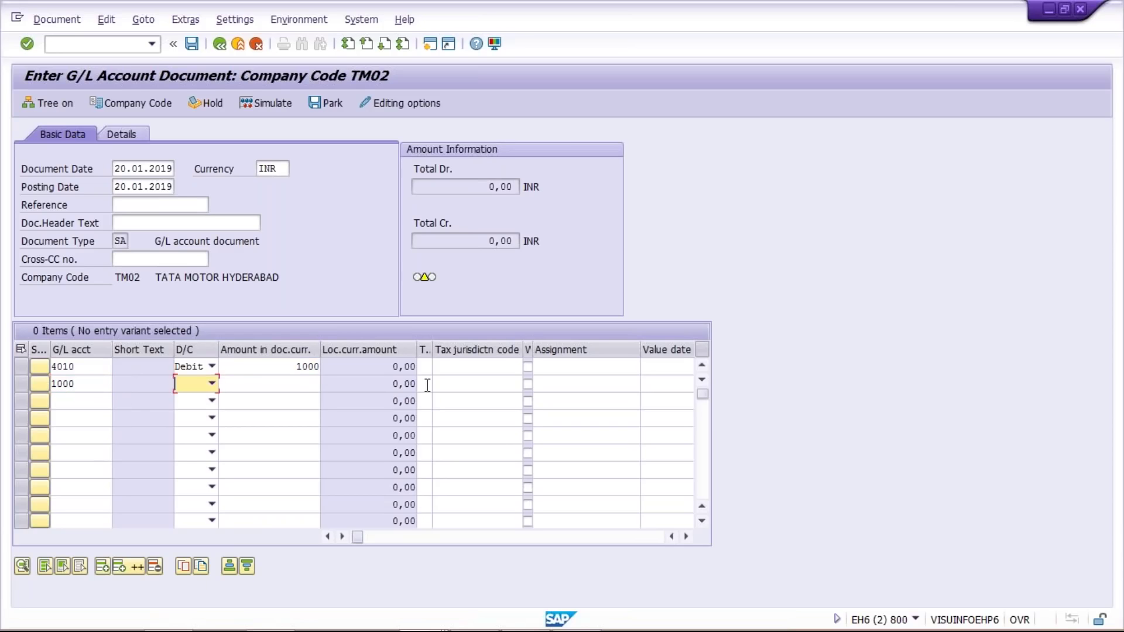
{"action": "key", "text": "Down"}
{"action": "key", "text": "Down"}
{"action": "key", "text": "Tab"}
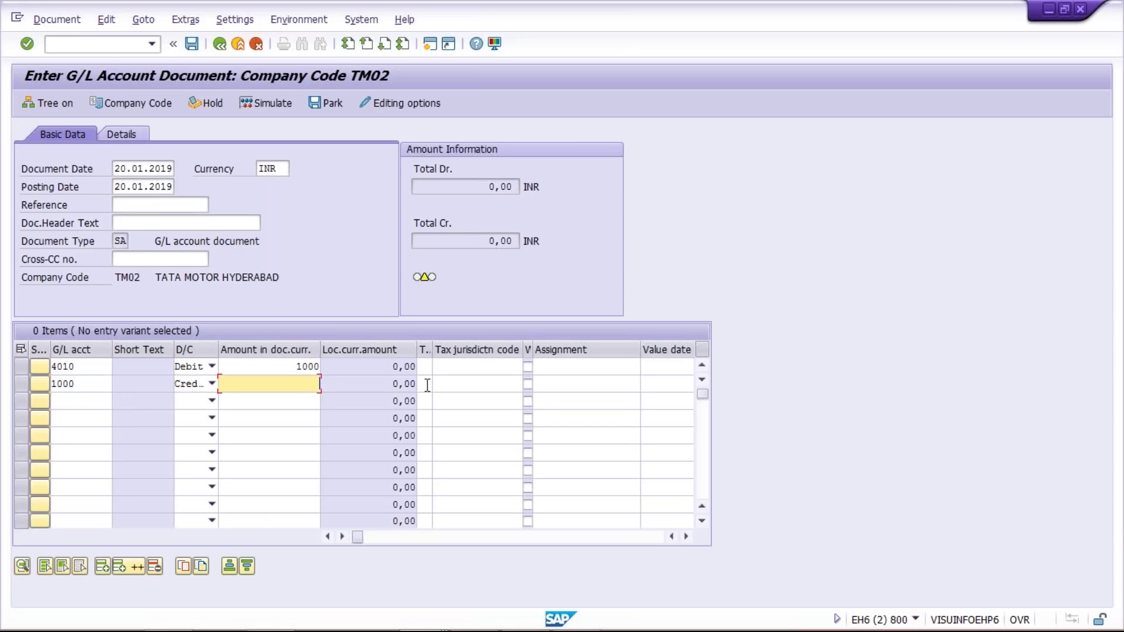
{"action": "type", "text": "1000"}
{"action": "key", "text": "Return"}
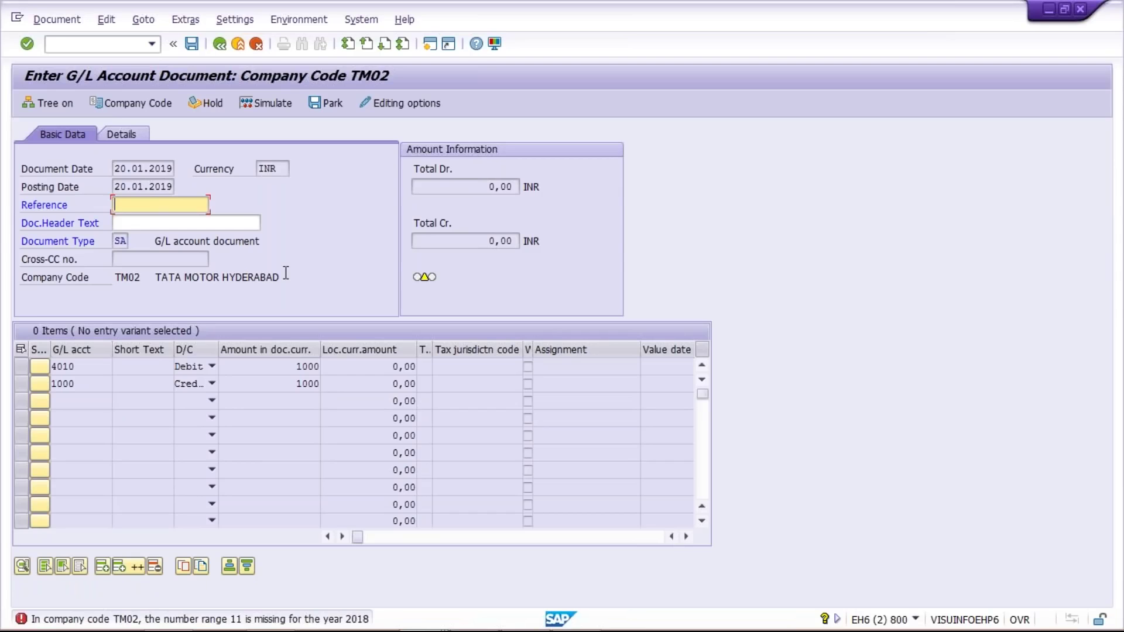
In a new session's OBA7, change document type SA's number range to 01 and save to the customizing request.
{"action": "left_click", "coordinate": [431, 44]}
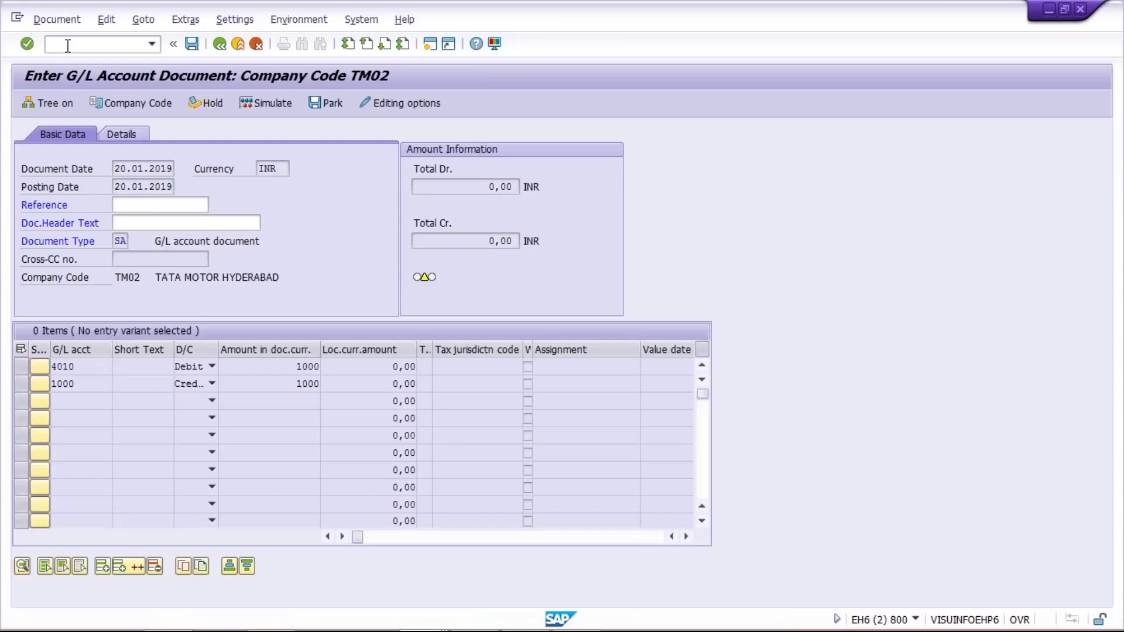
{"action": "type", "text": "OBA7"}
{"action": "key", "text": "Return"}
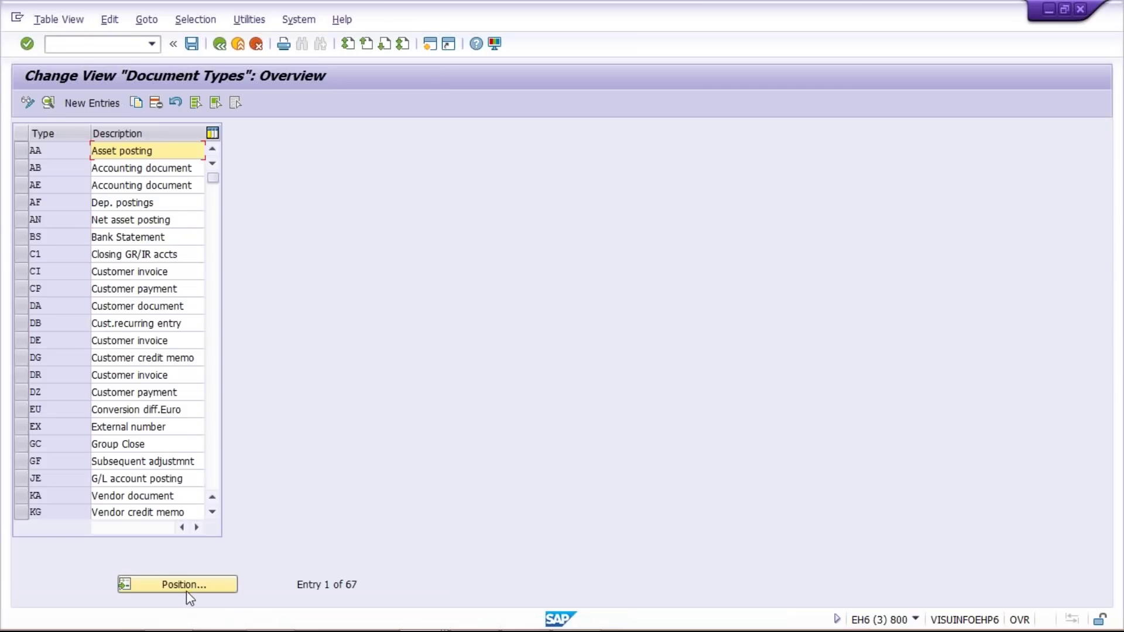
{"action": "left_click", "coordinate": [186, 583]}
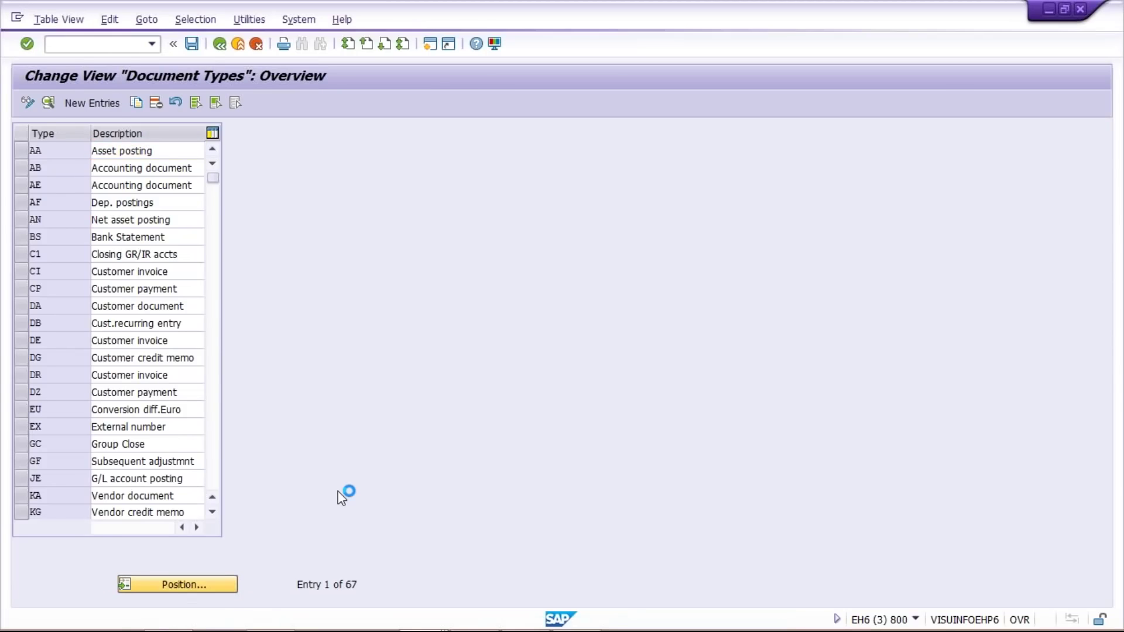
{"action": "type", "text": "SA"}
{"action": "key", "text": "Return"}
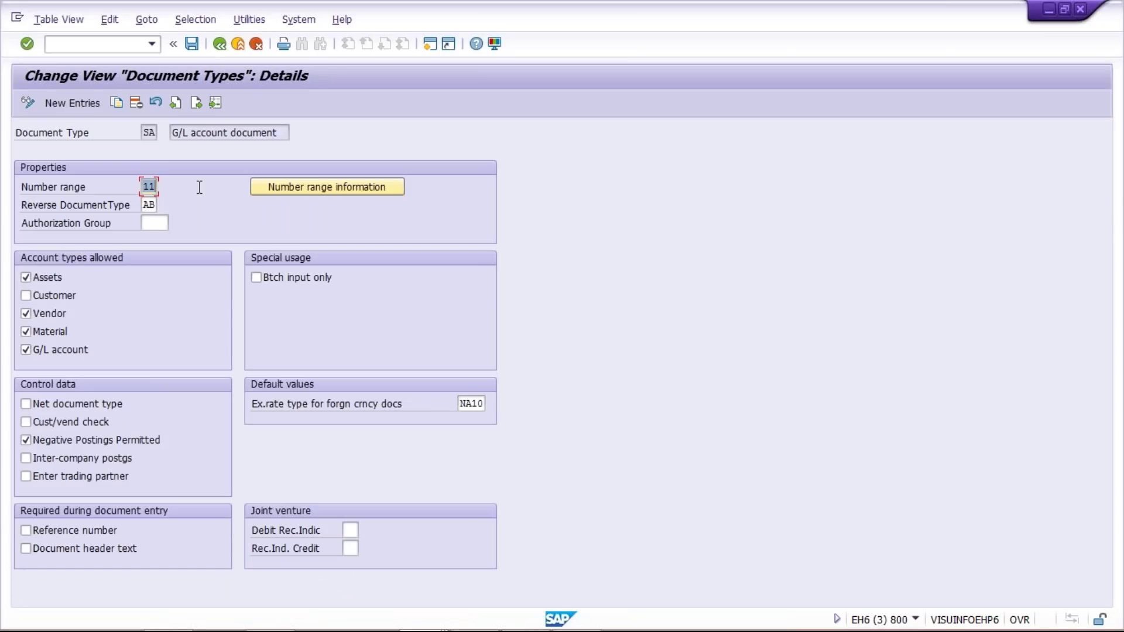
{"action": "type", "text": "01"}
{"action": "key", "text": "ctrl+s"}
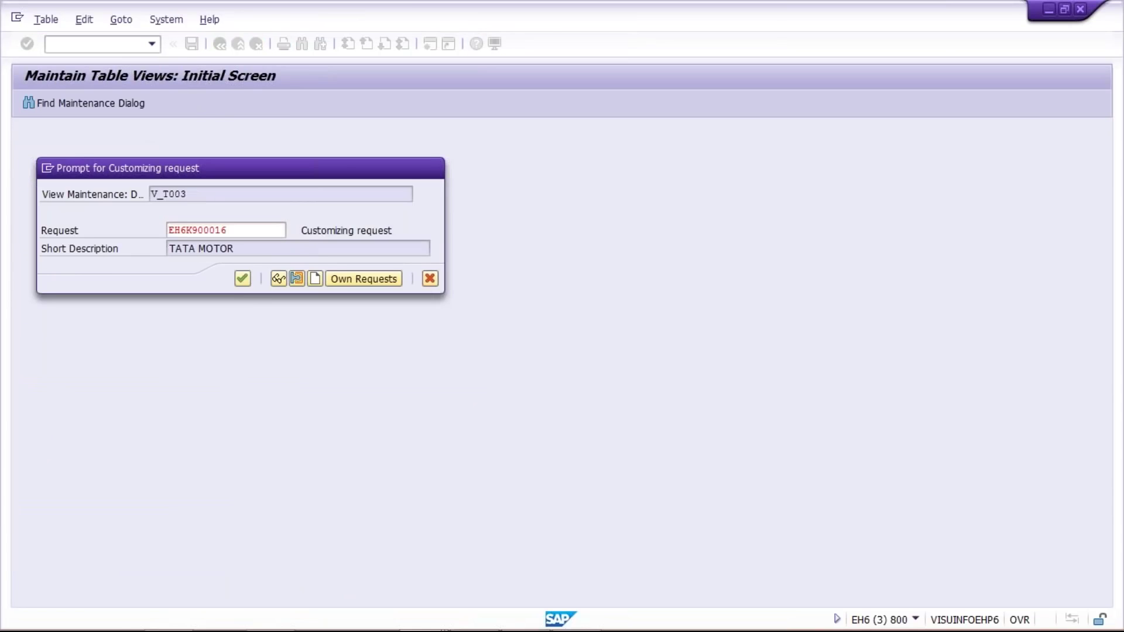
{"action": "key", "text": "Return"}
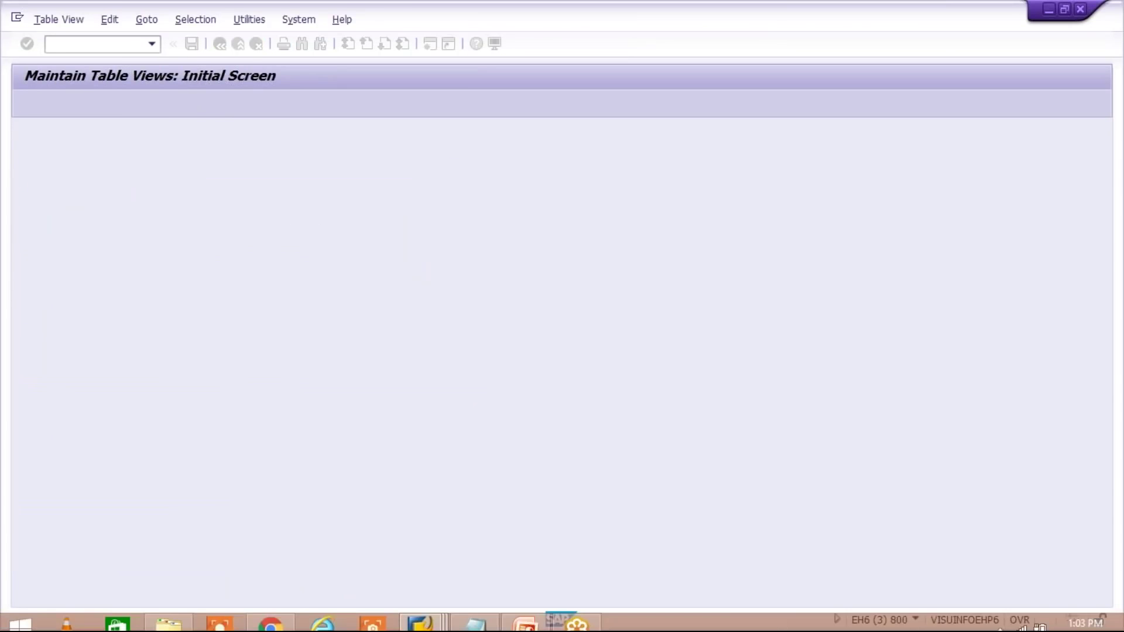
Back in the first session, restart G/L document entry with /nFB50.
{"action": "left_click", "coordinate": [504, 551]}
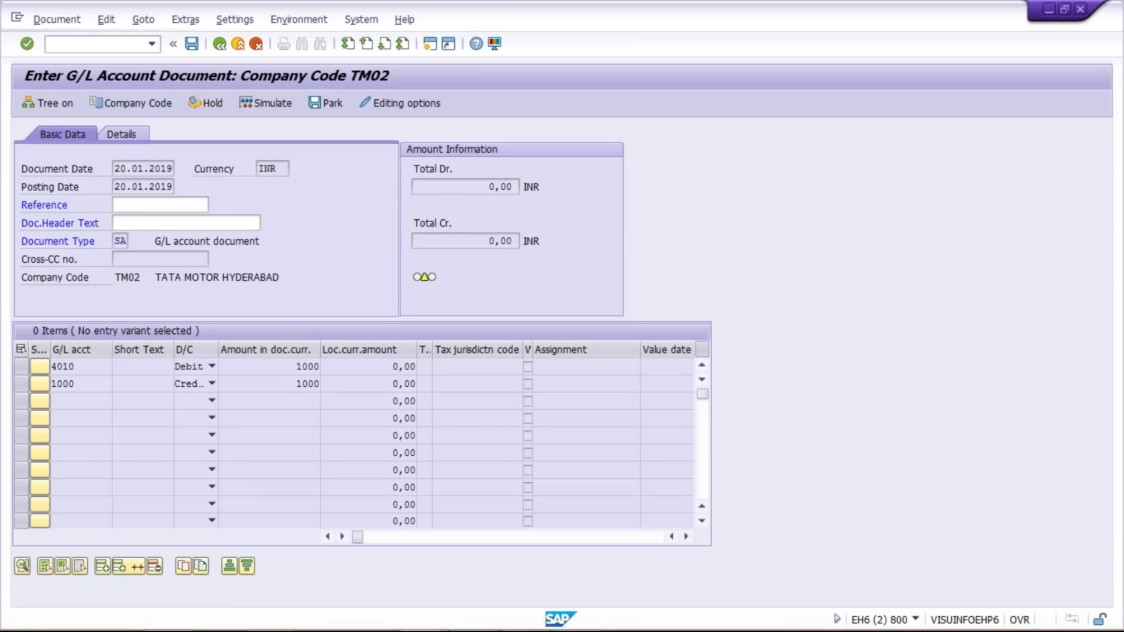
{"action": "key", "text": "ctrl+s"}
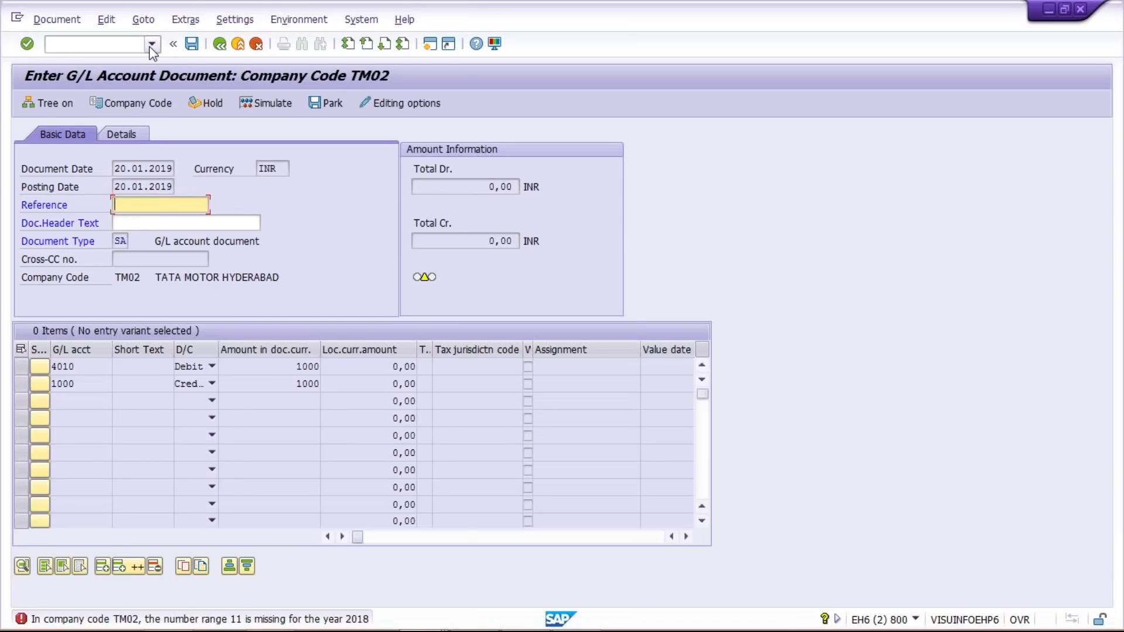
{"action": "left_click", "coordinate": [150, 44]}
{"action": "type", "text": "FB50"}
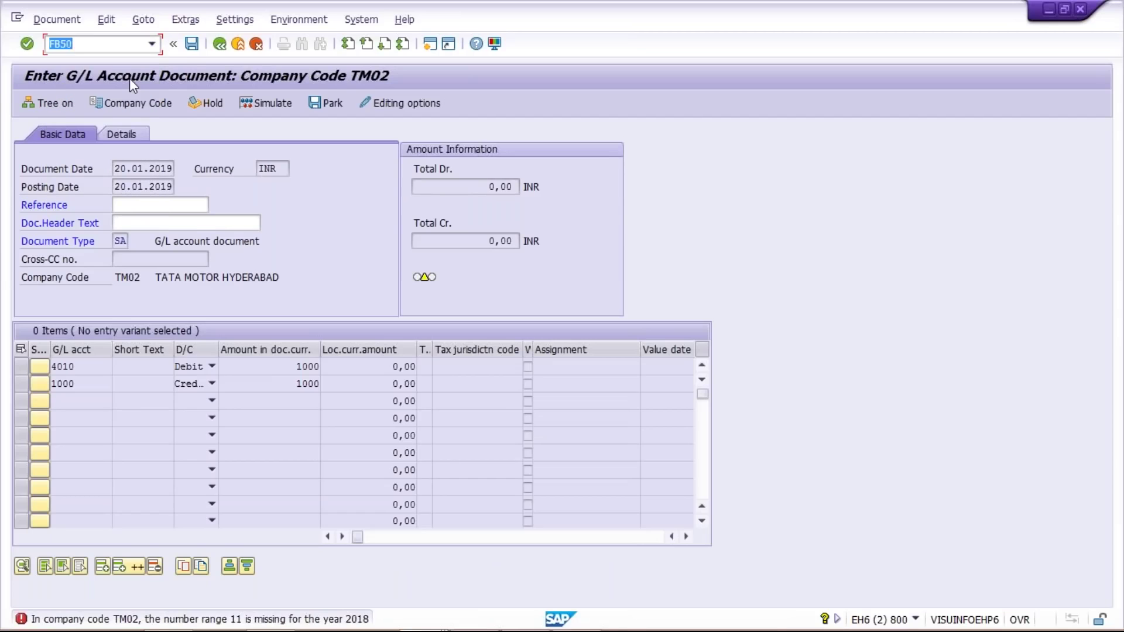
{"action": "key", "text": "Home"}
{"action": "type", "text": "/n"}
{"action": "key", "text": "Return"}
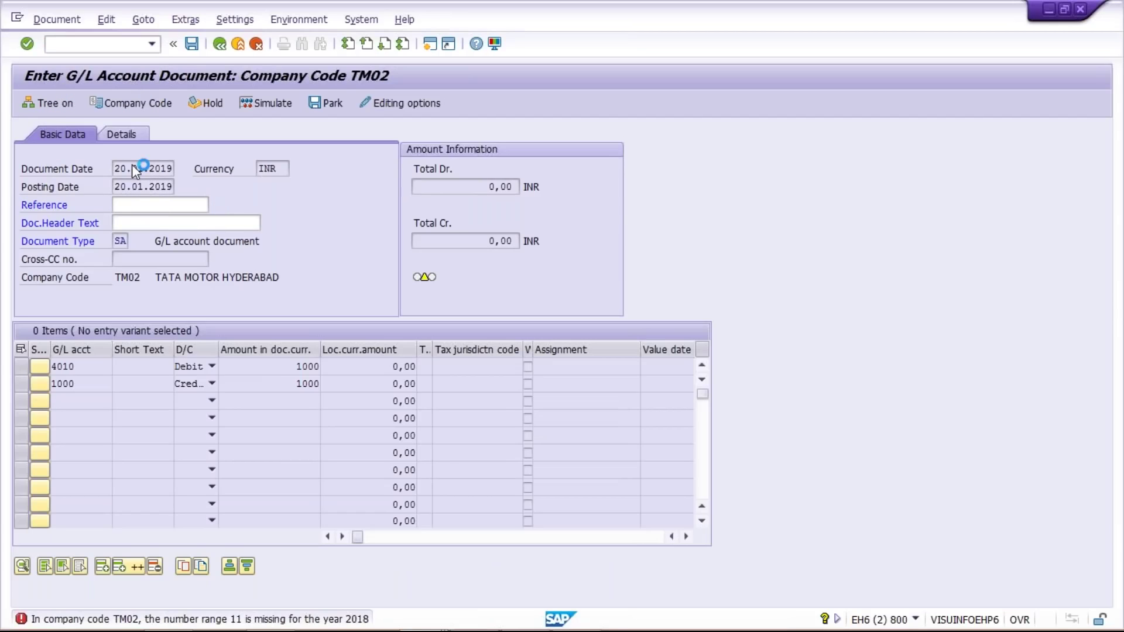
Set both dates to 20.01.2019 and choose accounts 1000 and 4010 for the two lines.
{"action": "type", "text": "20.01.2019"}
{"action": "key", "text": "Tab"}
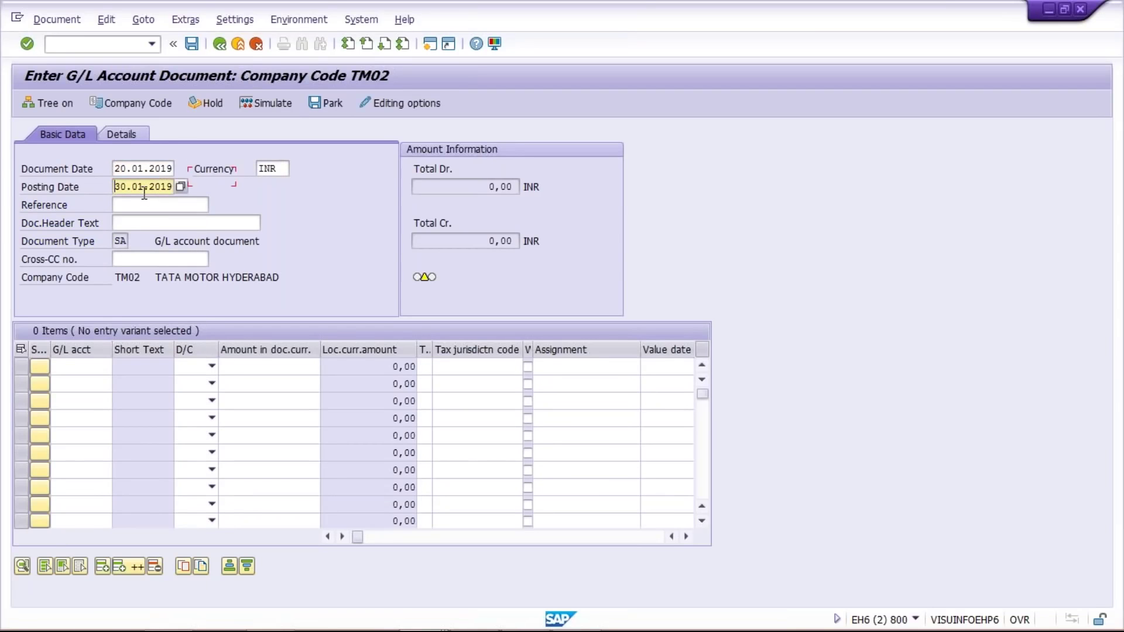
{"action": "type", "text": "20.01.2019"}
{"action": "left_click", "coordinate": [73, 368]}
{"action": "left_click", "coordinate": [71, 381]}
{"action": "left_click", "coordinate": [70, 384]}
{"action": "left_click", "coordinate": [65, 409]}
Make 1000 credit and 4010 debit for 1000 each, then post the document.
{"action": "left_click", "coordinate": [193, 366]}
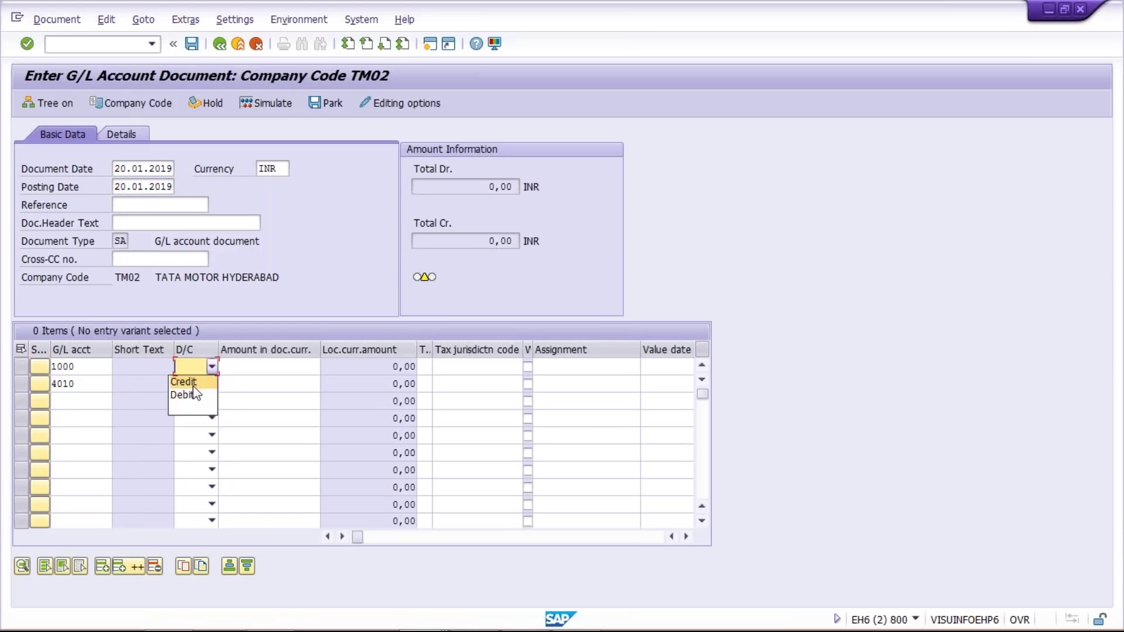
{"action": "left_click", "coordinate": [196, 385]}
{"action": "left_click", "coordinate": [189, 411]}
{"action": "left_click", "coordinate": [273, 367]}
{"action": "type", "text": "1000"}
{"action": "key", "text": "Down"}
{"action": "type", "text": "1000"}
{"action": "key", "text": "Return"}
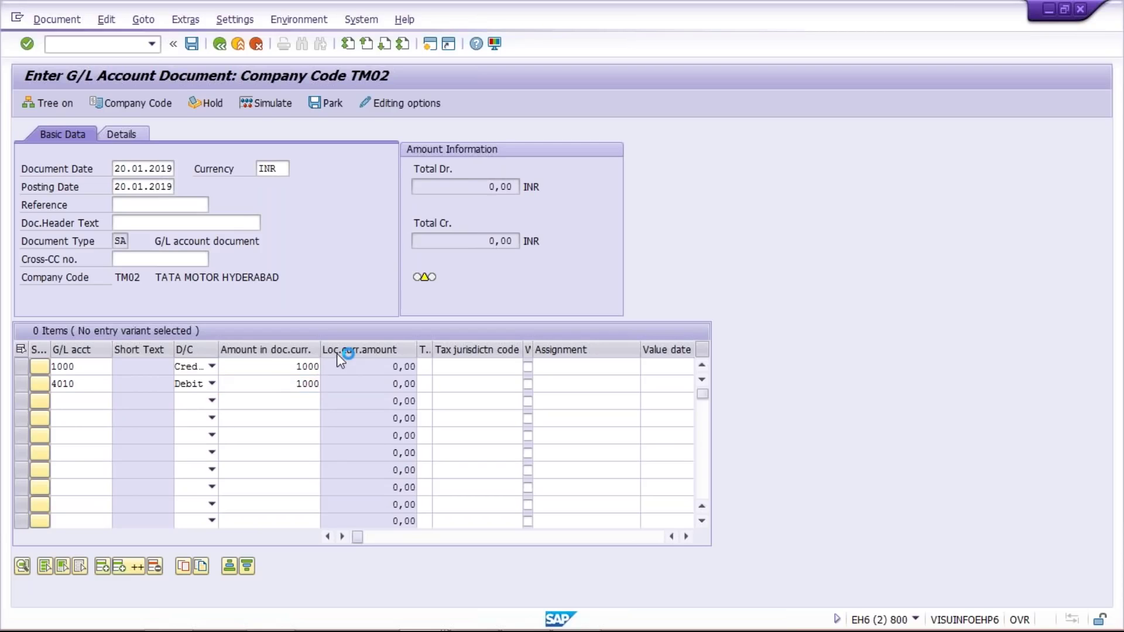
{"action": "left_click", "coordinate": [192, 49]}
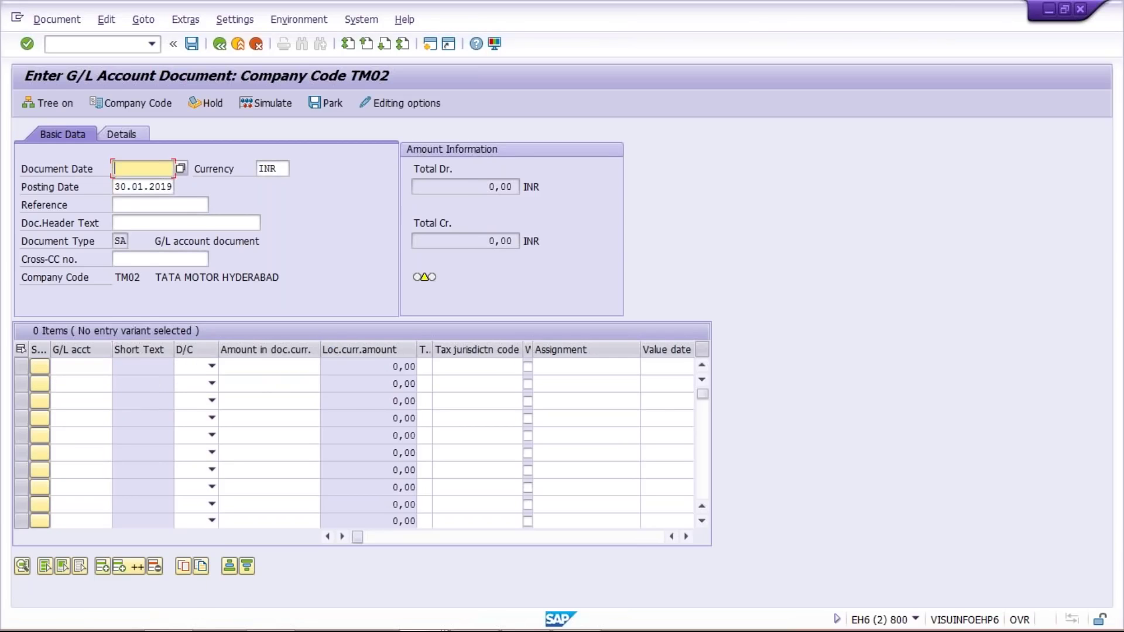
Use document date 30.01.2019 and enter account 1000 as credit 1500.
{"action": "key", "text": "Down"}
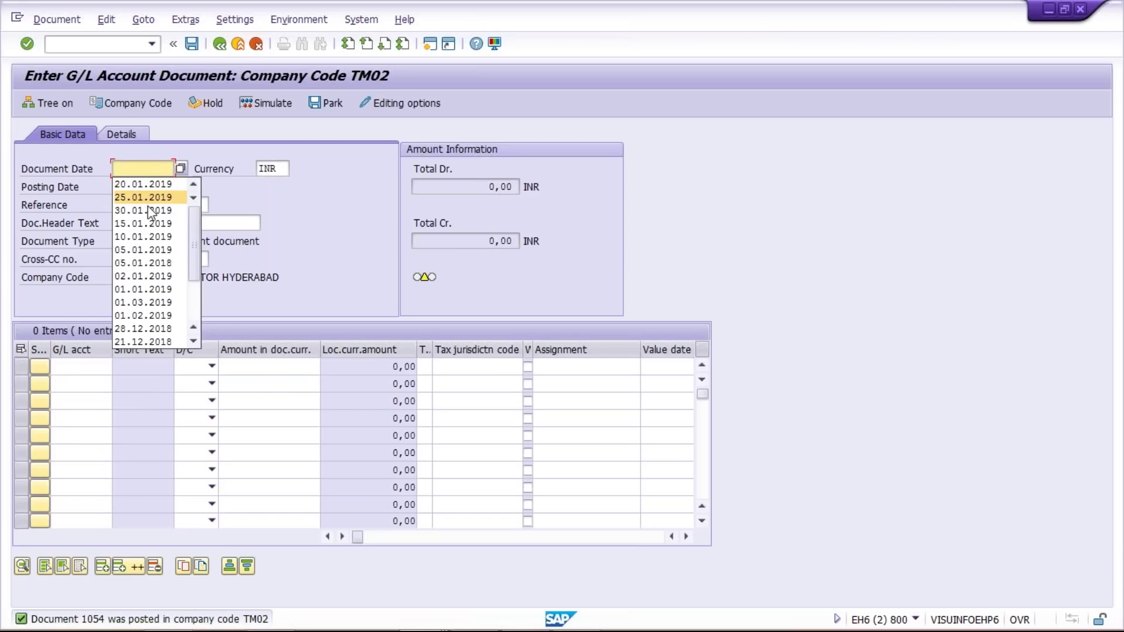
{"action": "key", "text": "Return"}
{"action": "left_click", "coordinate": [71, 367]}
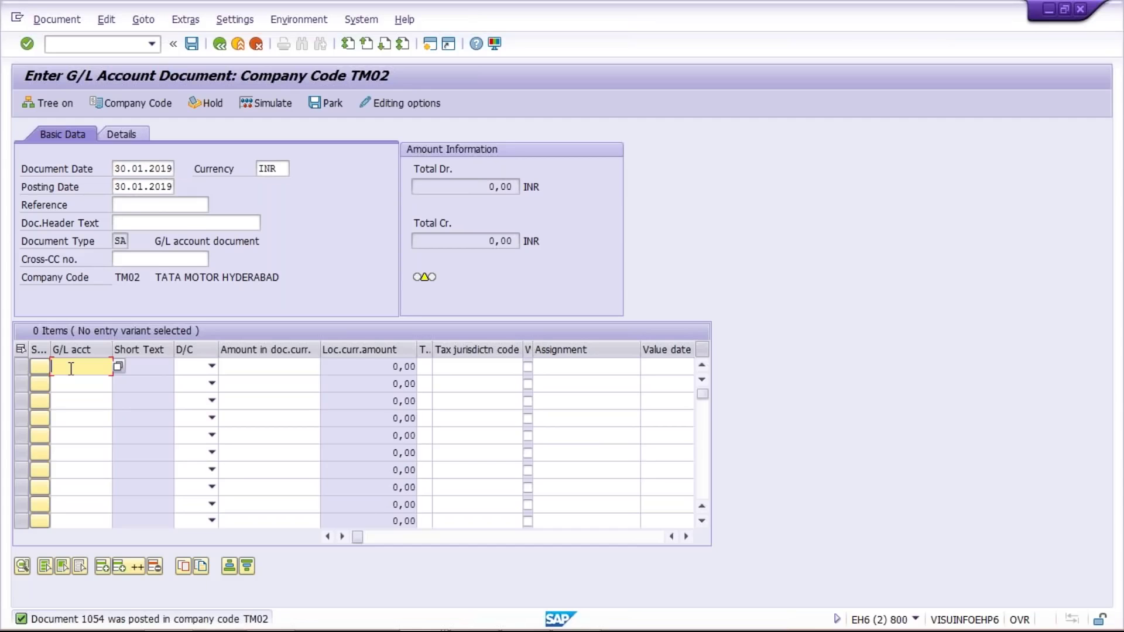
{"action": "type", "text": "1000"}
{"action": "key", "text": "Tab"}
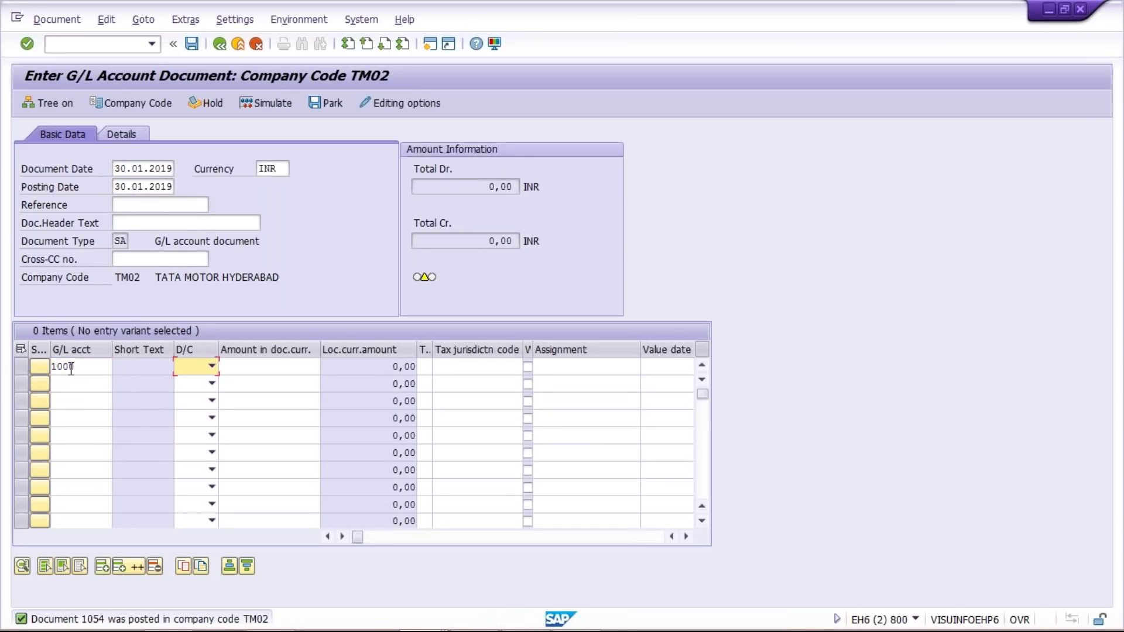
{"action": "key", "text": "c"}
{"action": "key", "text": "Tab"}
{"action": "type", "text": "15000"}
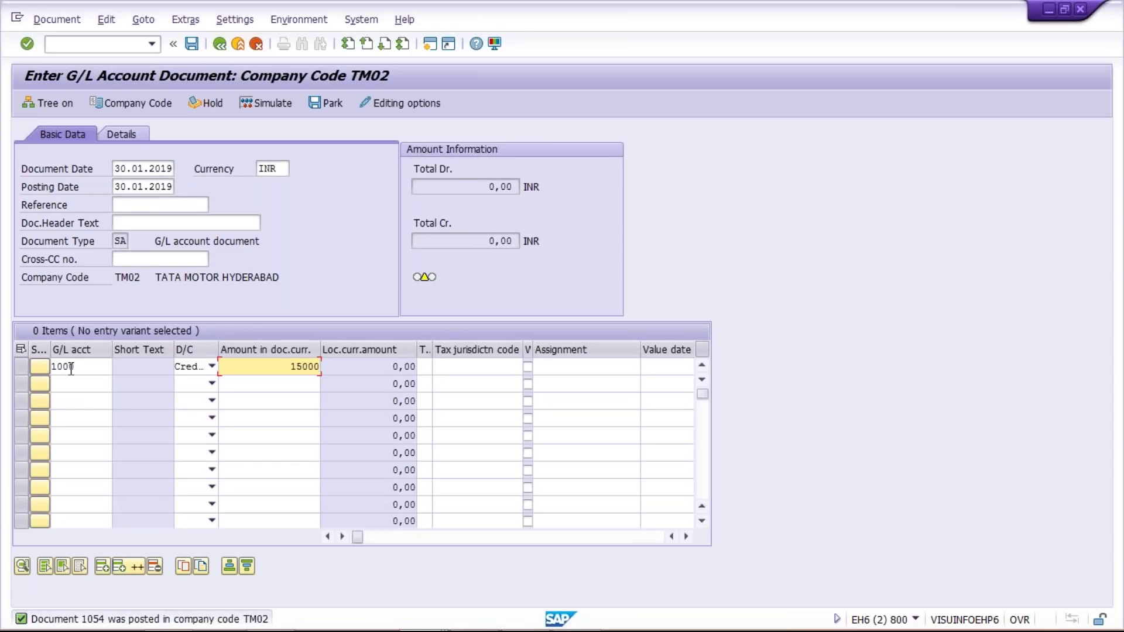
{"action": "key", "text": "BackSpace"}
Add account 4010 as debit 1500, check the balance and post the document.
{"action": "left_click", "coordinate": [68, 379]}
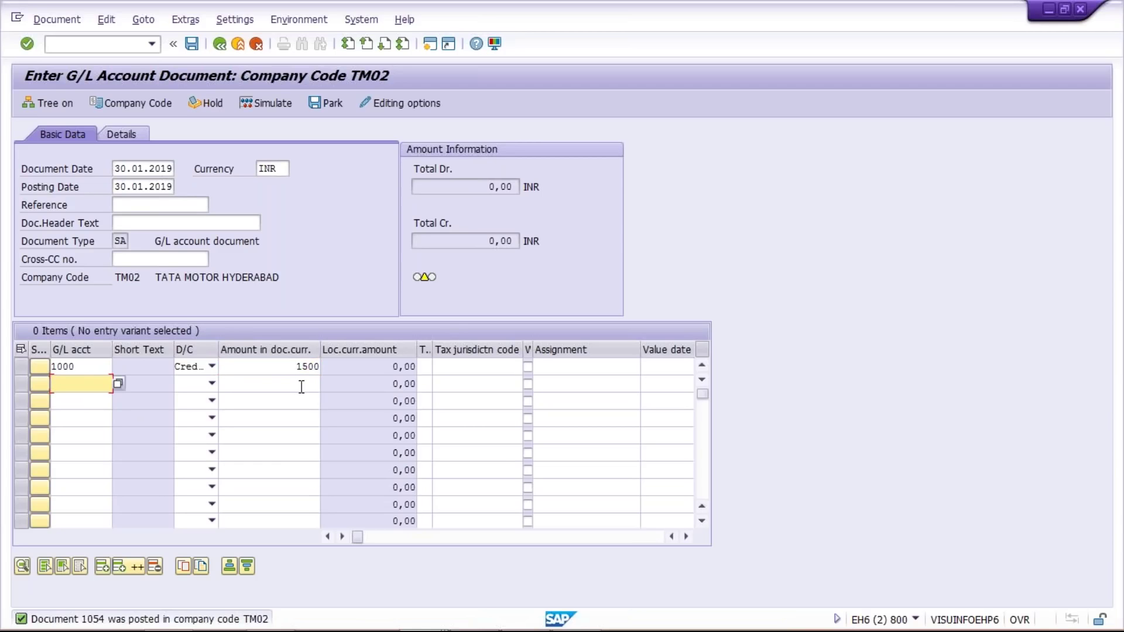
{"action": "type", "text": "4"}
{"action": "key", "text": "Down"}
{"action": "key", "text": "Return"}
{"action": "key", "text": "Tab"}
{"action": "key", "text": "Down"}
{"action": "key", "text": "Tab"}
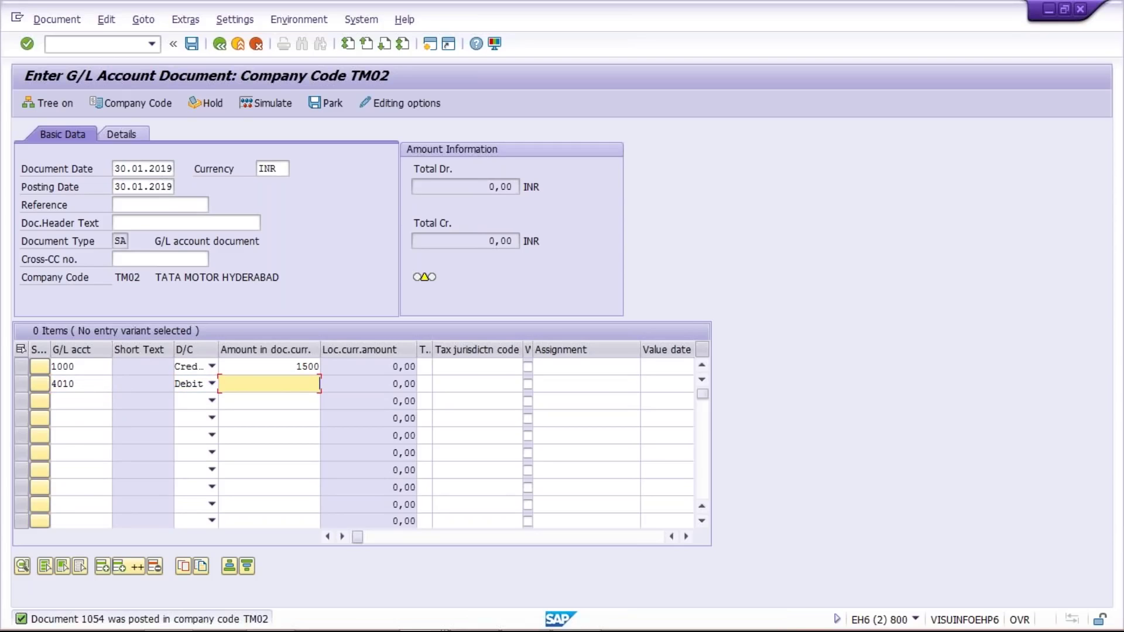
{"action": "type", "text": "1500"}
{"action": "key", "text": "Return"}
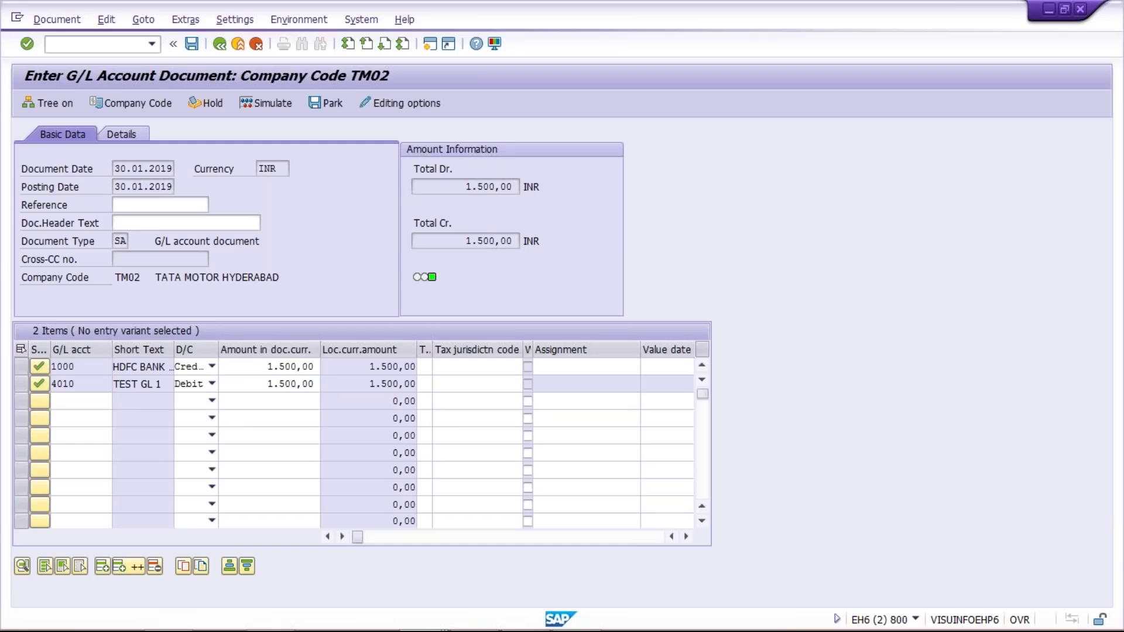
{"action": "key", "text": "ctrl+s"}
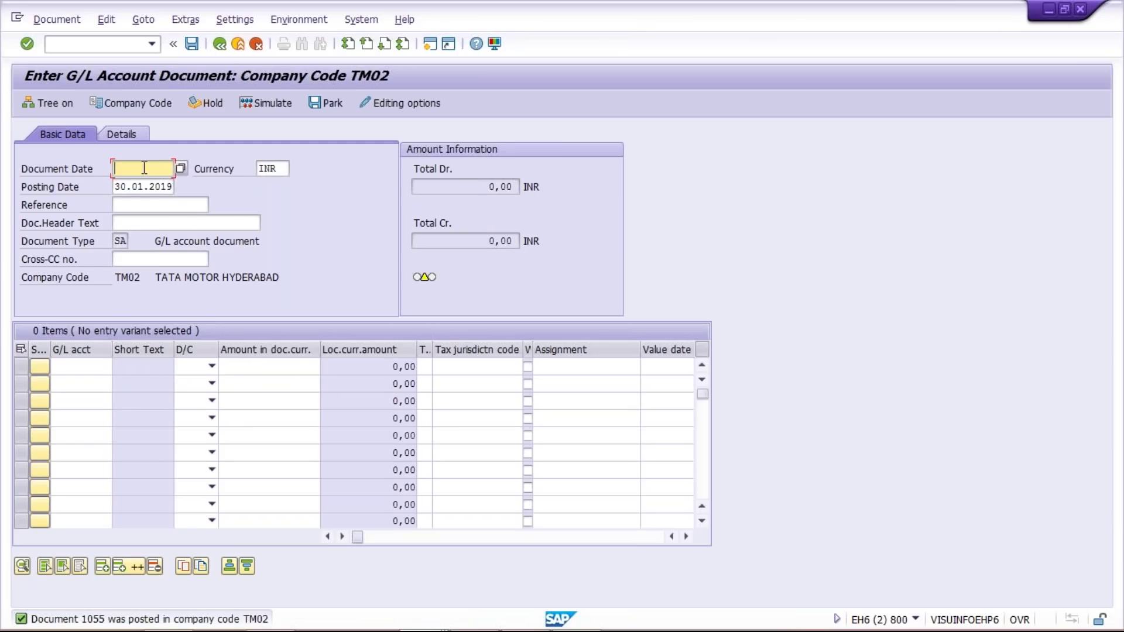
Set both document and posting date to 25.01.2019.
{"action": "left_click", "coordinate": [144, 168]}
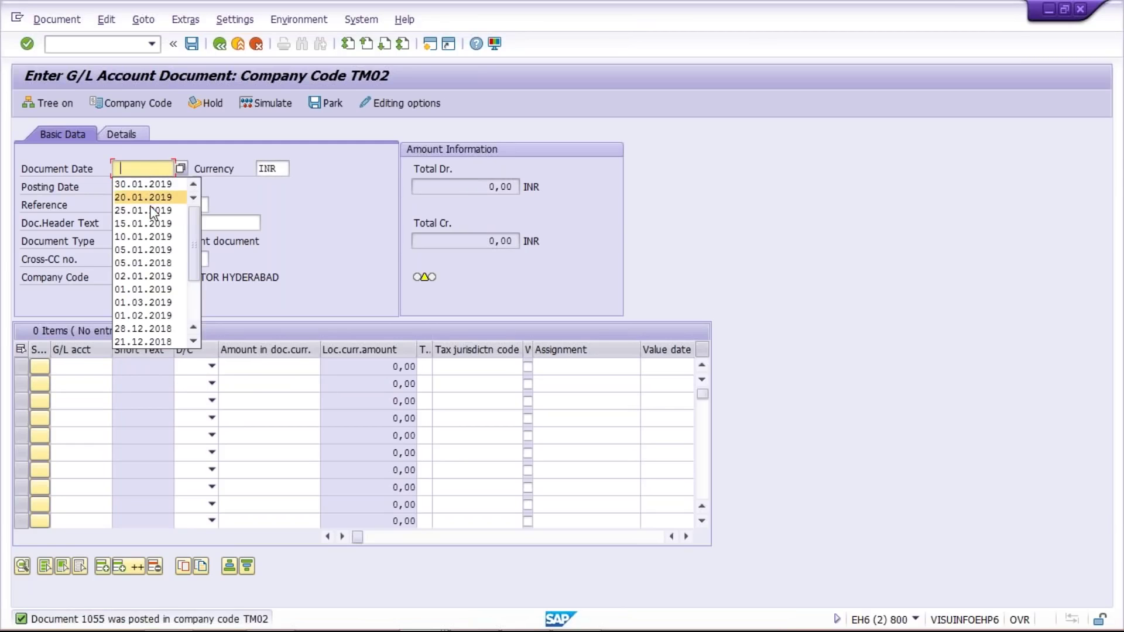
{"action": "left_click", "coordinate": [150, 214]}
{"action": "left_click", "coordinate": [130, 187]}
{"action": "double_click", "coordinate": [130, 187]}
{"action": "key", "text": "BackSpace"}
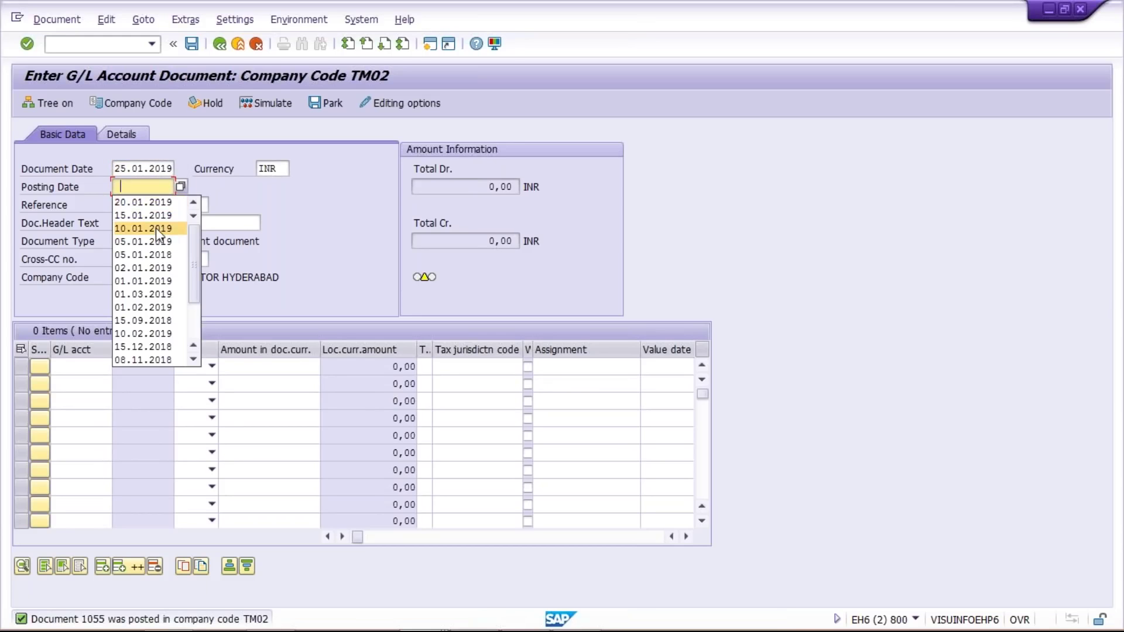
{"action": "left_click", "coordinate": [130, 170]}
{"action": "double_click", "coordinate": [130, 170]}
{"action": "key", "text": "ctrl+c"}
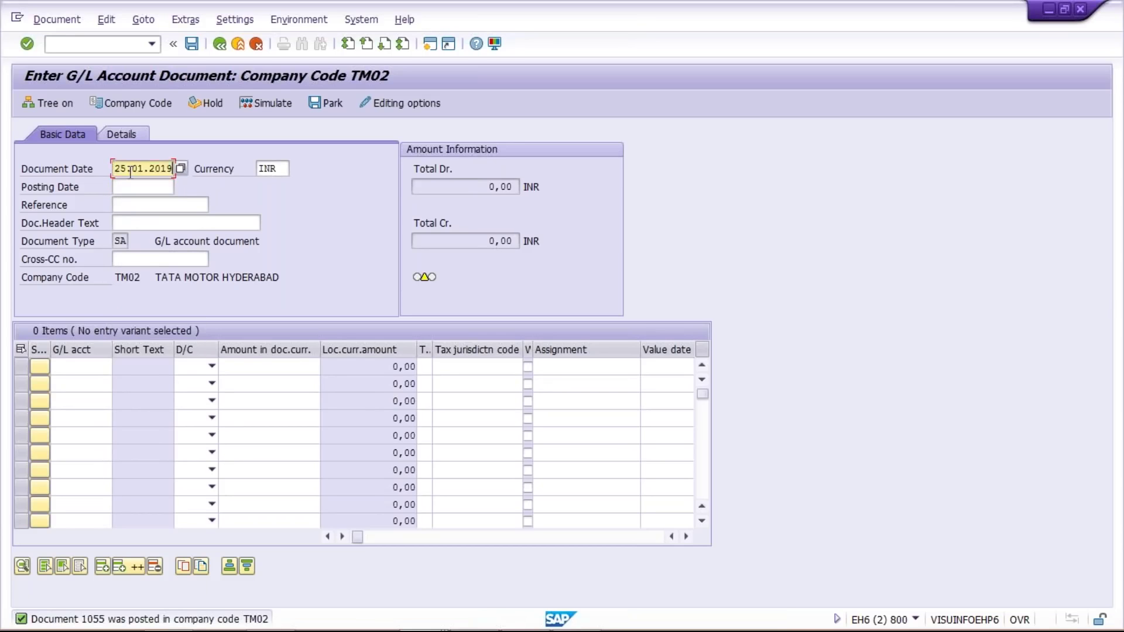
{"action": "left_click", "coordinate": [137, 186]}
{"action": "left_click", "coordinate": [140, 190]}
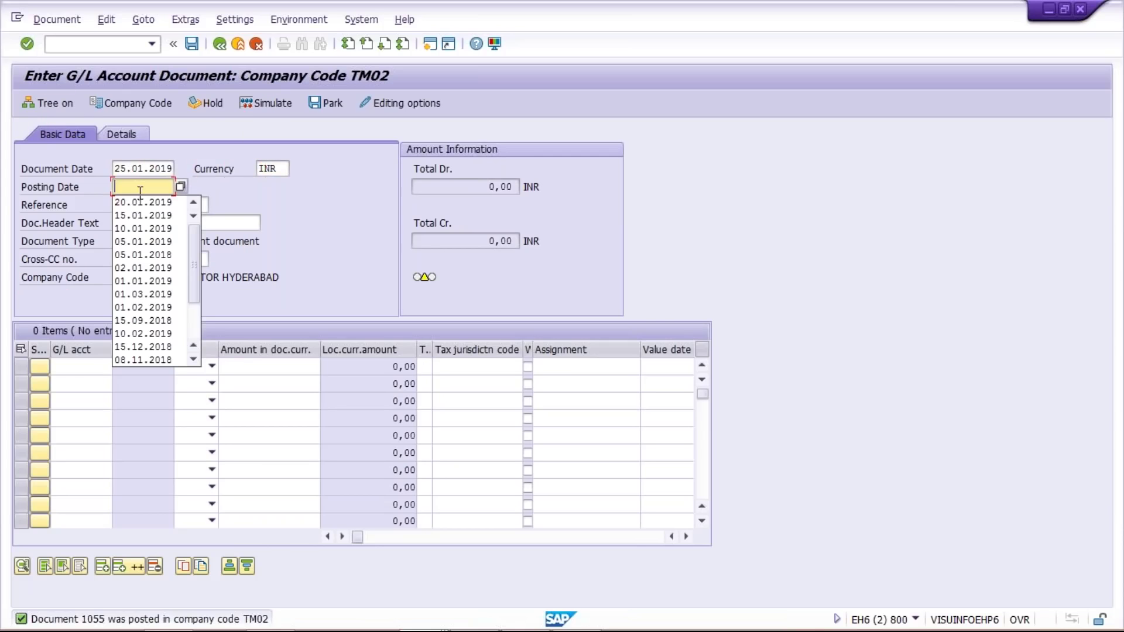
{"action": "key", "text": "ctrl+v"}
Enter the first line as account 4010 debit 2500.
{"action": "left_click", "coordinate": [66, 369]}
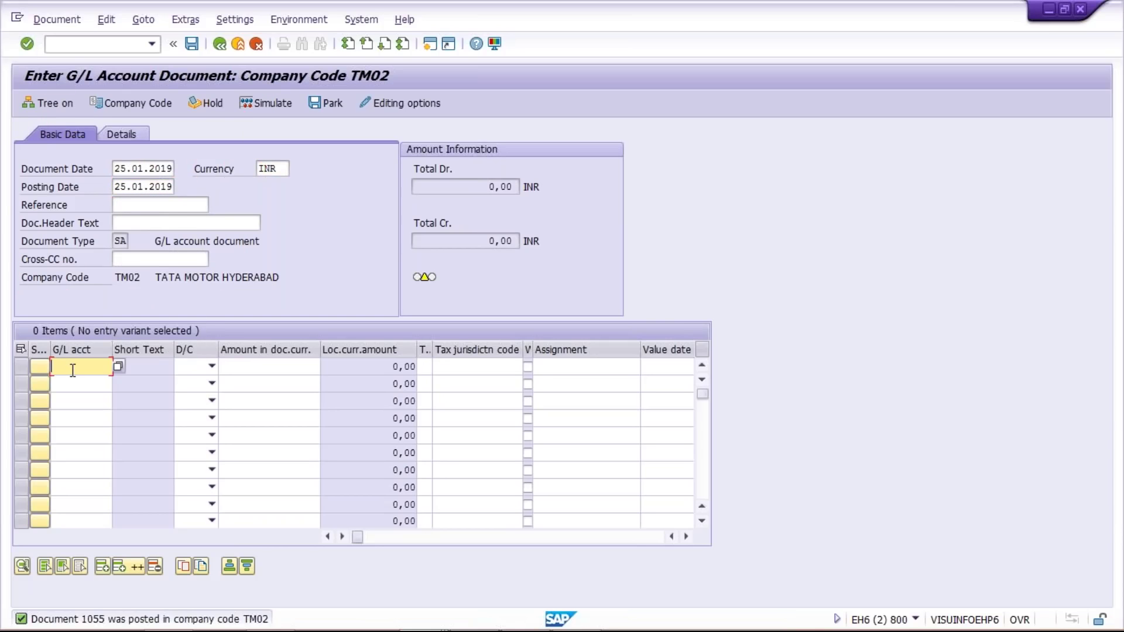
{"action": "type", "text": "4"}
{"action": "key", "text": "Down"}
{"action": "key", "text": "Return"}
{"action": "key", "text": "Tab"}
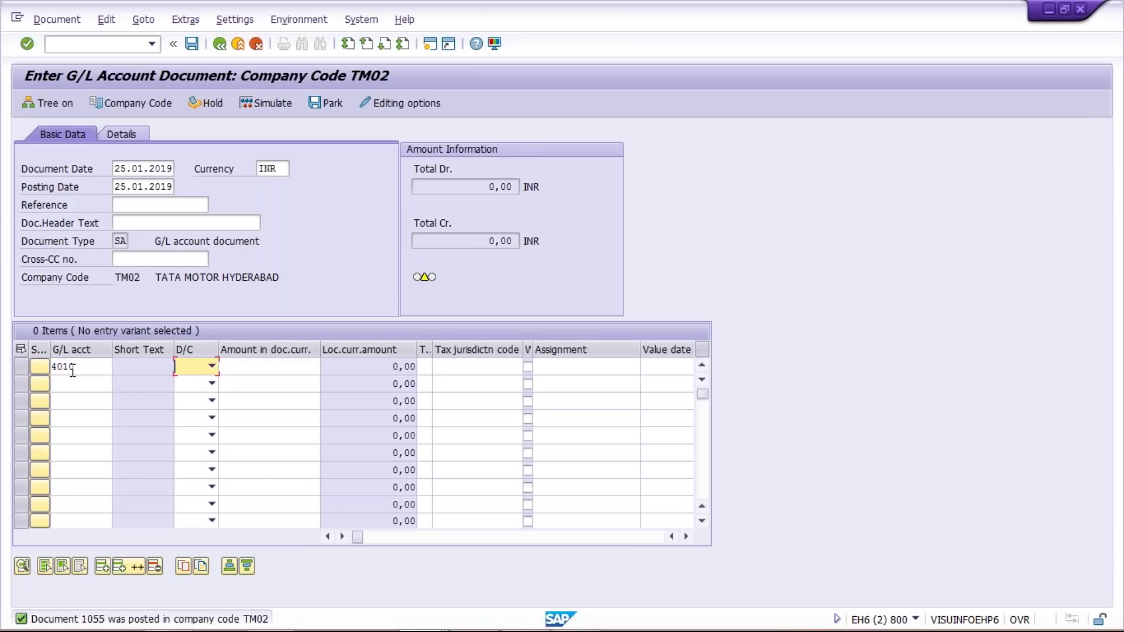
{"action": "key", "text": "Down"}
{"action": "key", "text": "Tab"}
{"action": "type", "text": "2500"}
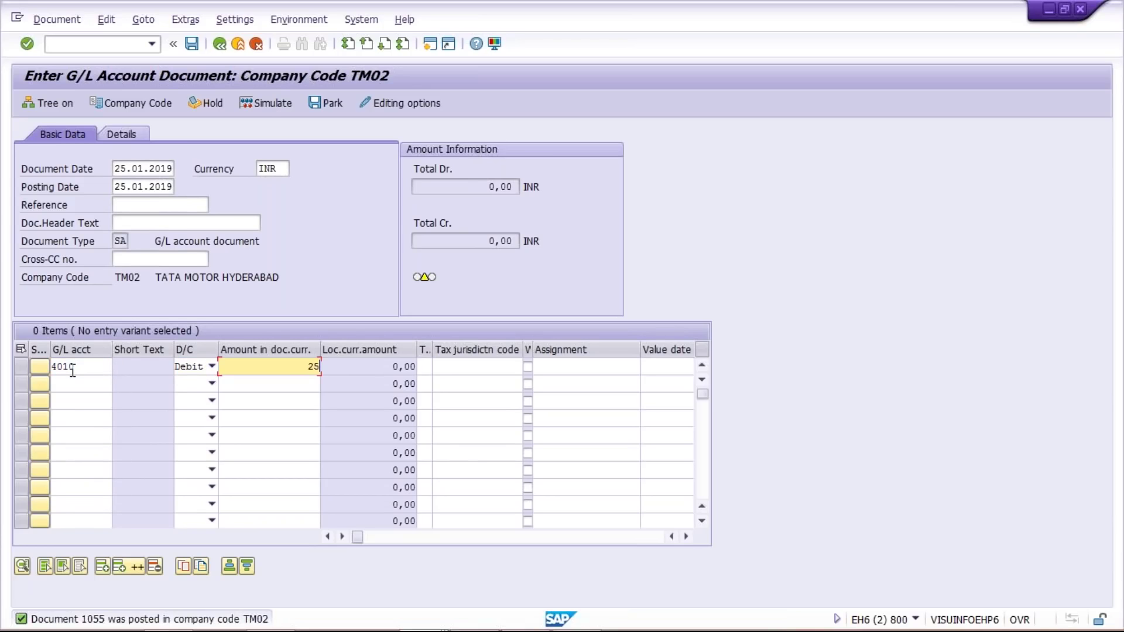
Add account 1000 as credit 2500 and post the document.
{"action": "left_click", "coordinate": [83, 385]}
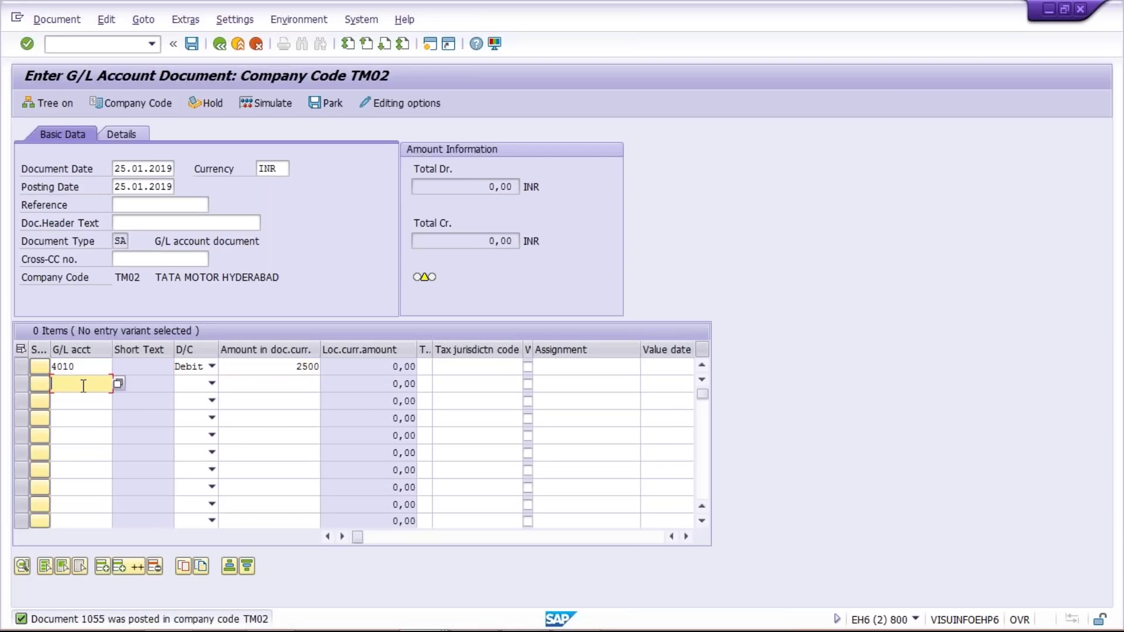
{"action": "type", "text": "1000"}
{"action": "key", "text": "Tab"}
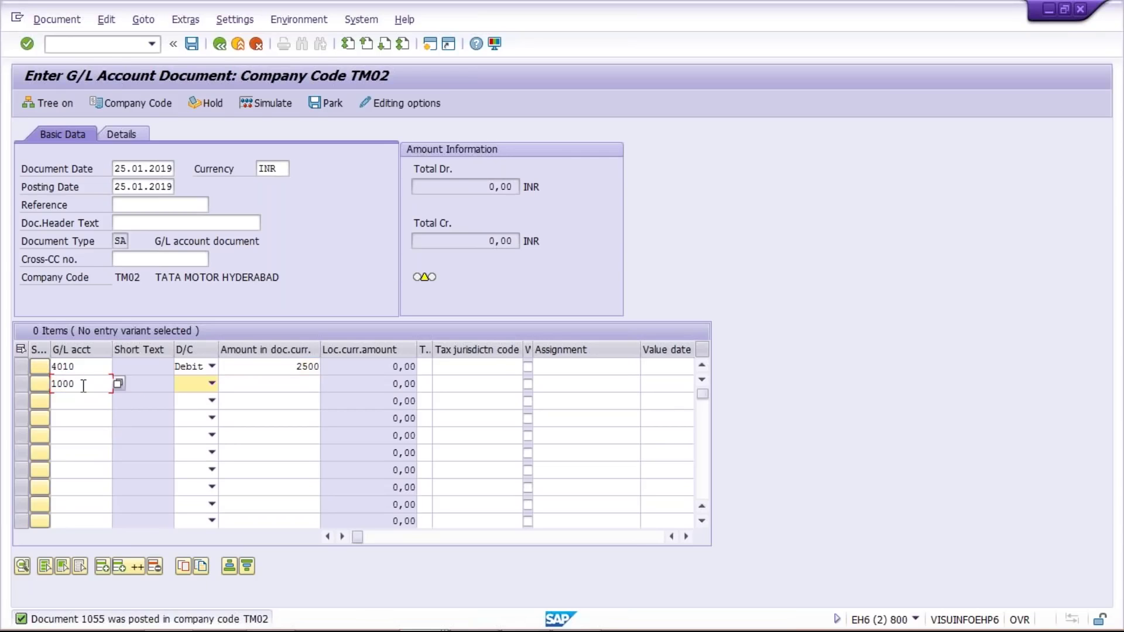
{"action": "key", "text": "Down"}
{"action": "key", "text": "Down"}
{"action": "key", "text": "Tab"}
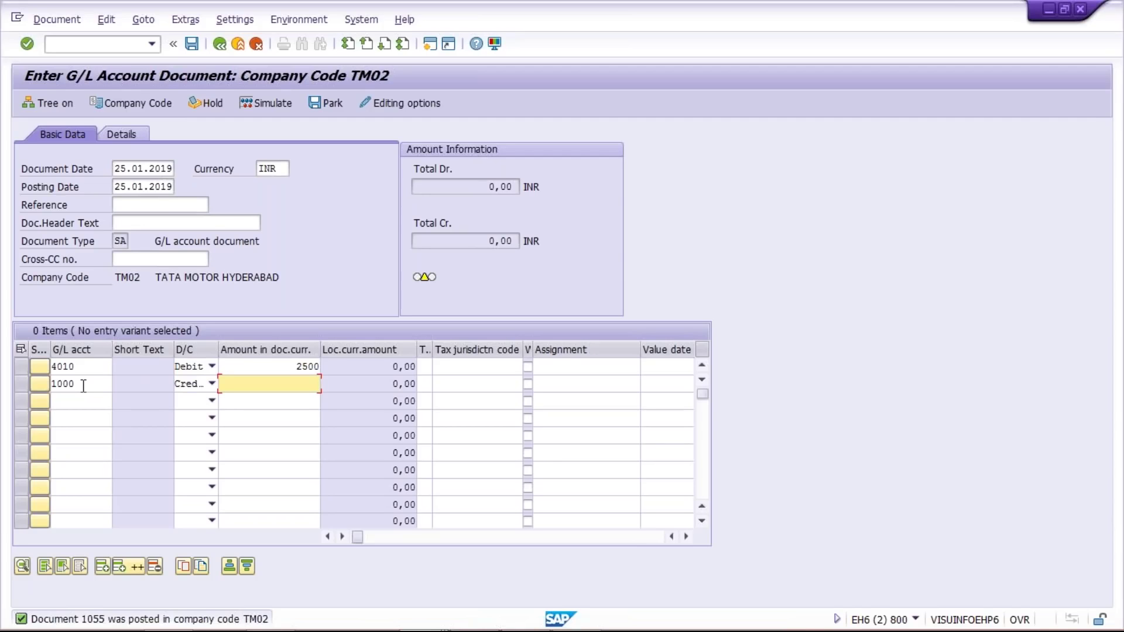
{"action": "type", "text": "2500"}
{"action": "key", "text": "Return"}
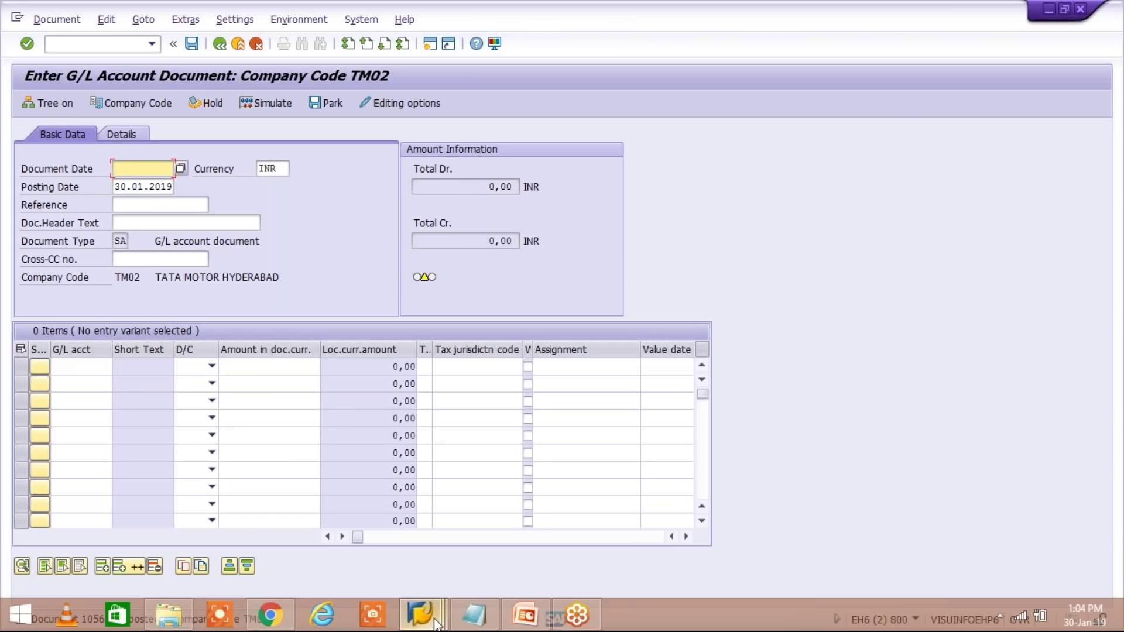
Switch to the account 4010 window, then the Document Types session, and enter /NFBL3N.
{"action": "left_click", "coordinate": [436, 622]}
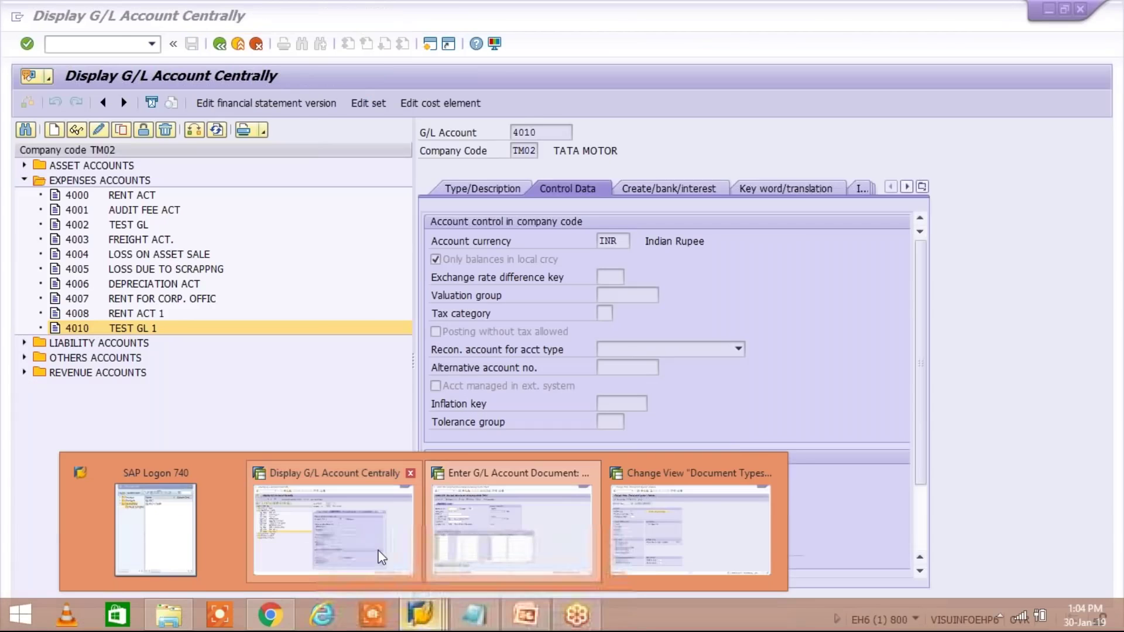
{"action": "left_click", "coordinate": [380, 552]}
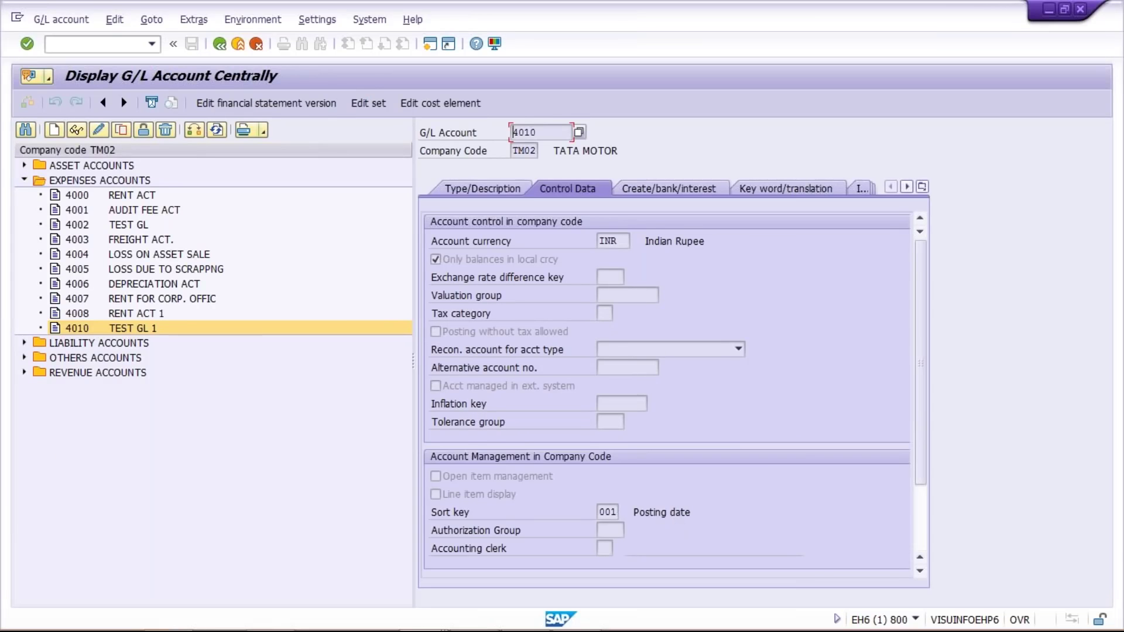
{"action": "left_click", "coordinate": [421, 616]}
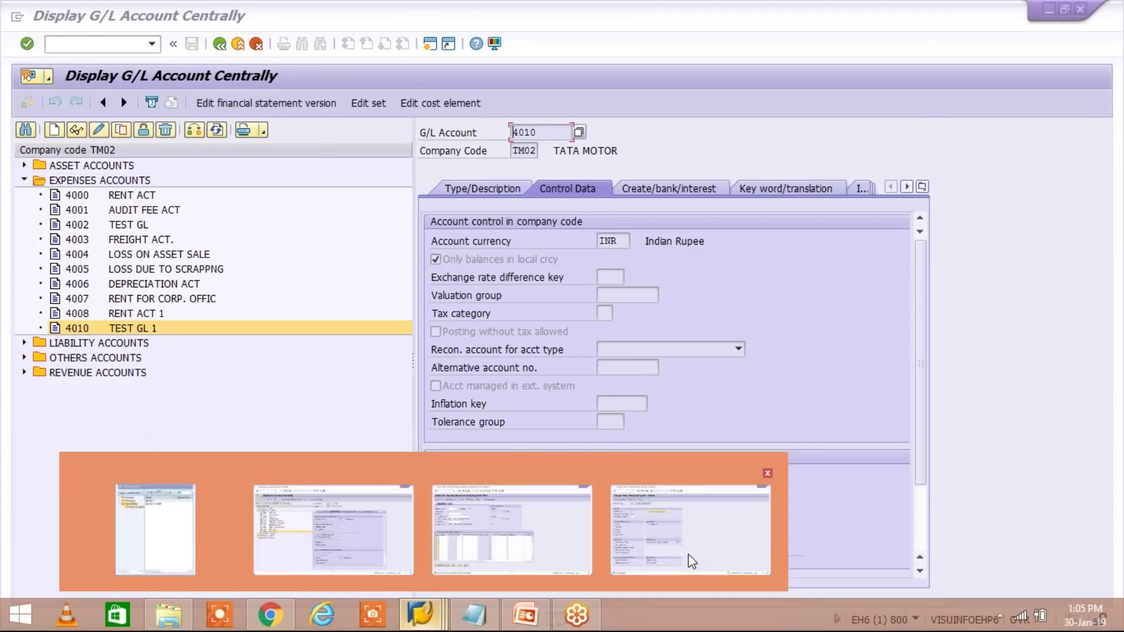
{"action": "left_click", "coordinate": [691, 559]}
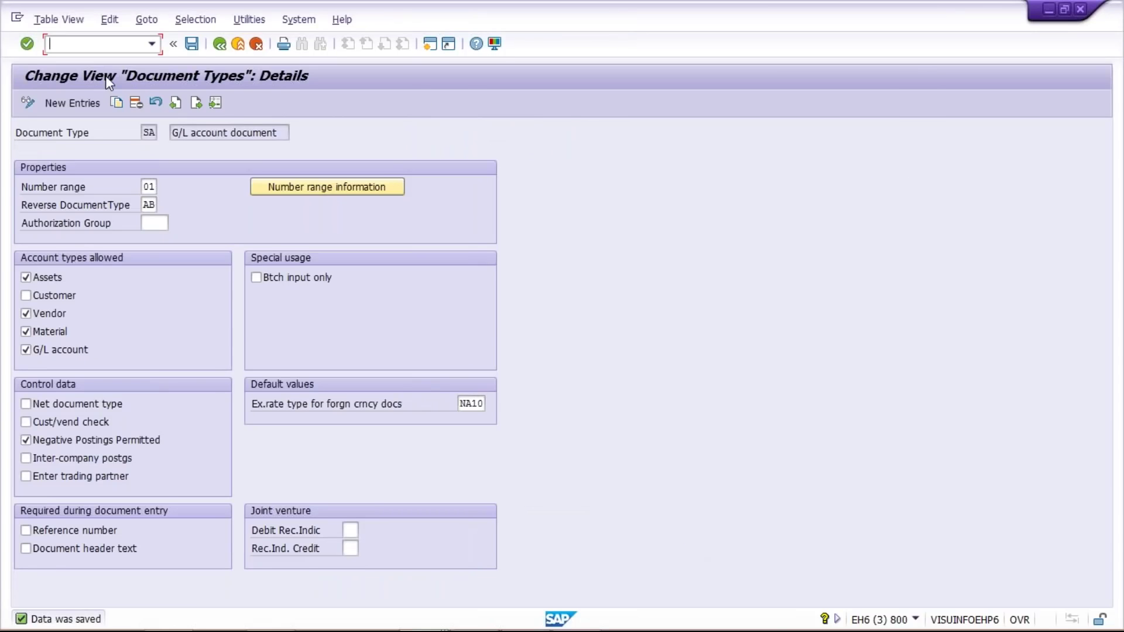
{"action": "type", "text": "/NFBL3N"}
Run FBL3N for account 4010 in TM02, hitting 'No line item display possible', then return to PowerPoint.
{"action": "key", "text": "Return"}
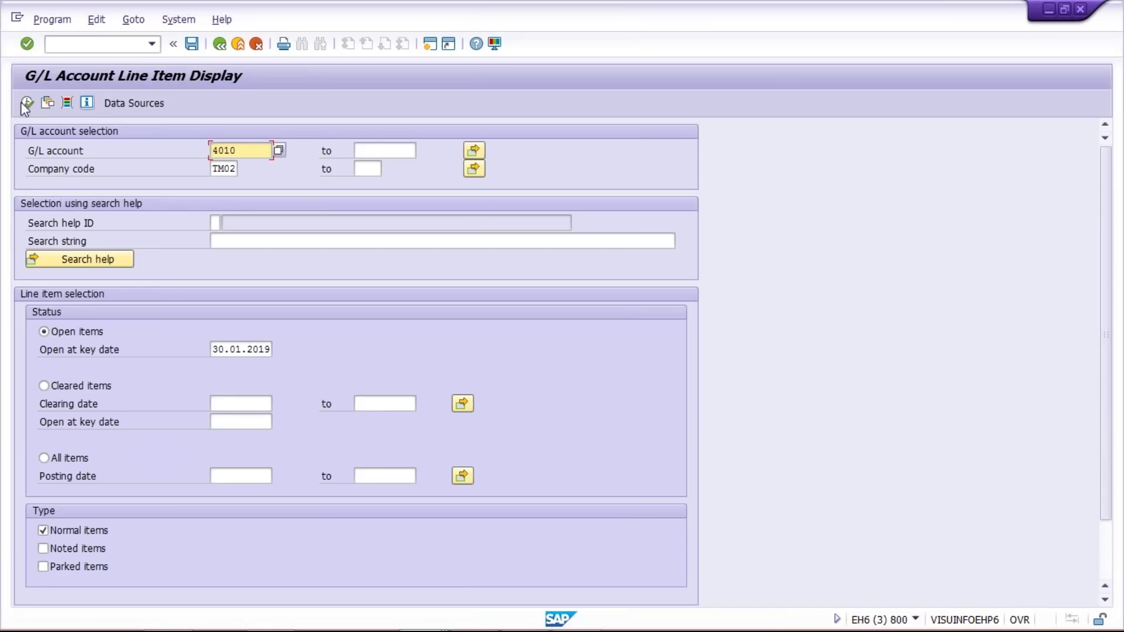
{"action": "left_click", "coordinate": [78, 245]}
{"action": "left_click", "coordinate": [90, 264]}
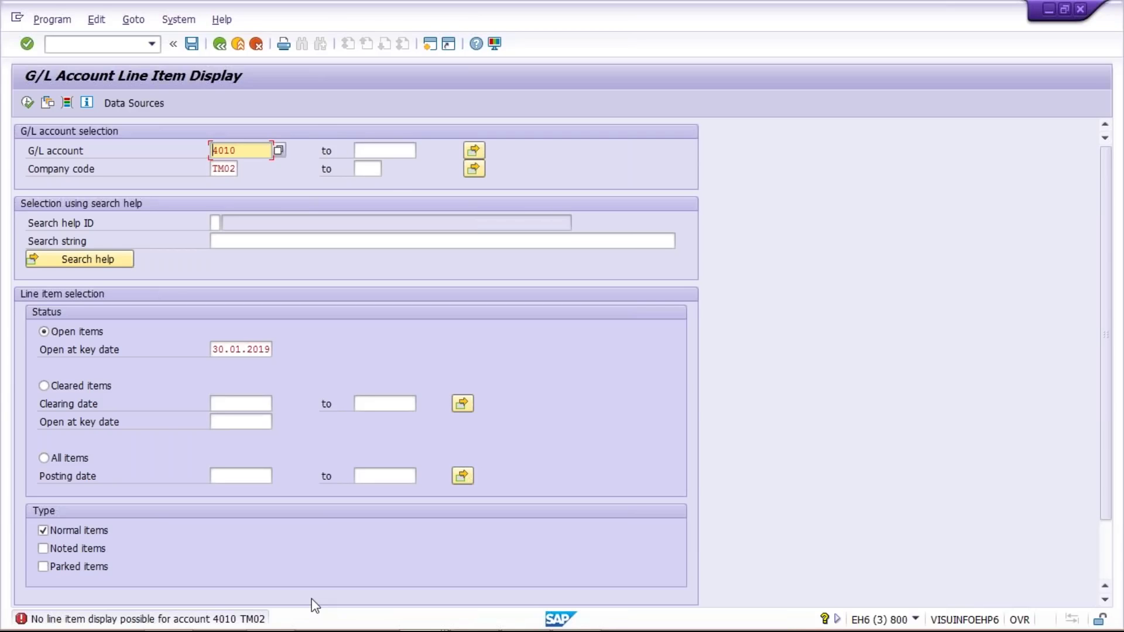
{"action": "mouse_move", "coordinate": [456, 628]}
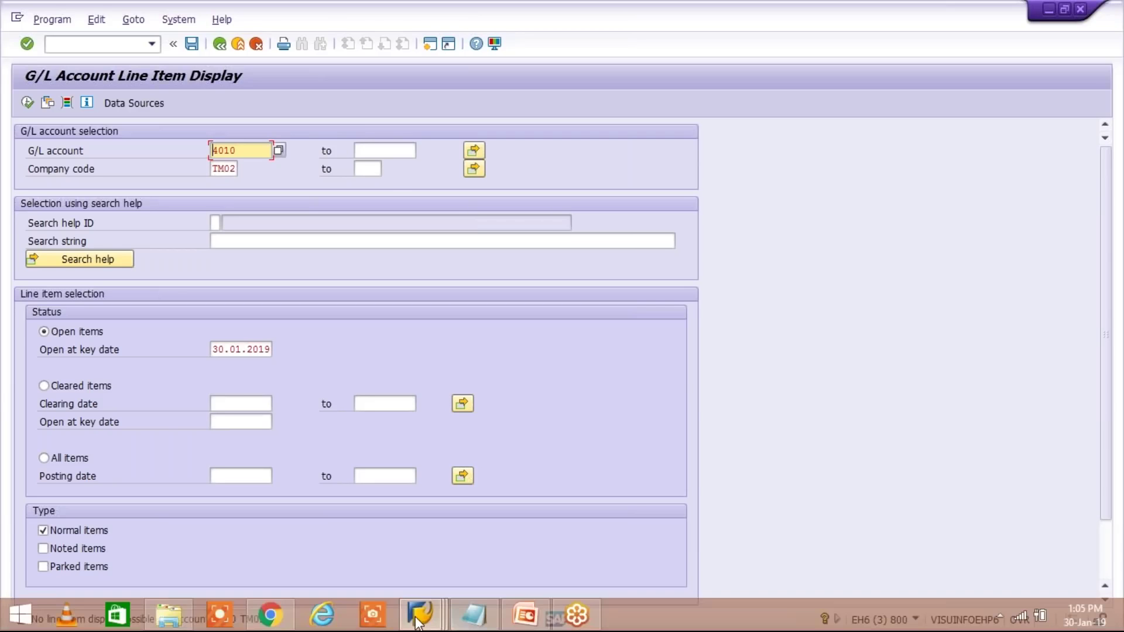
{"action": "left_click", "coordinate": [527, 618]}
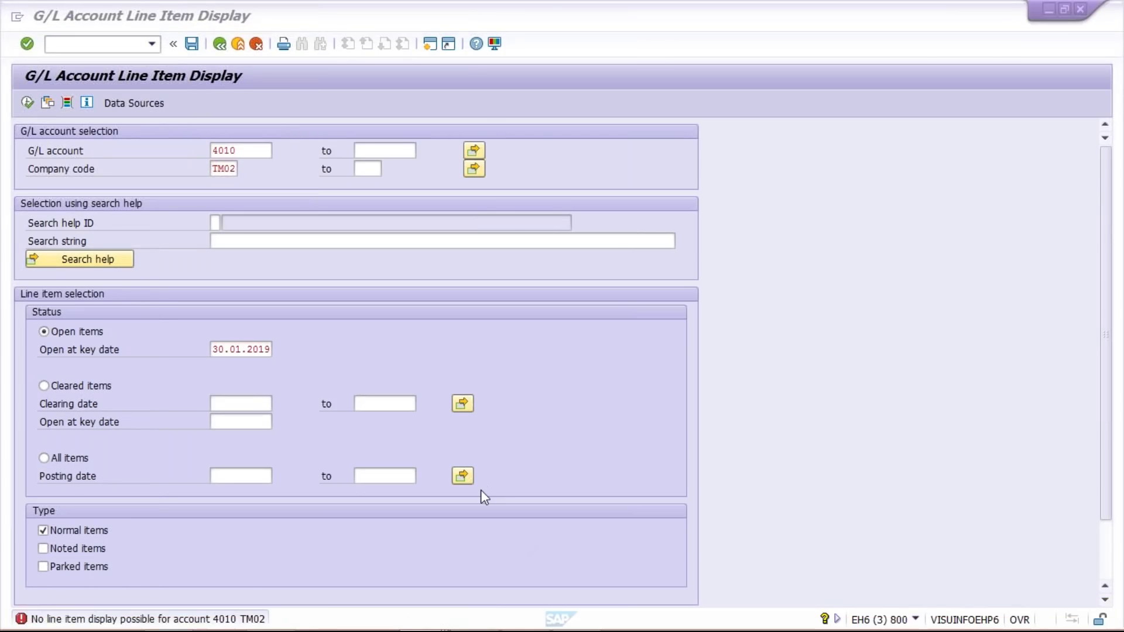
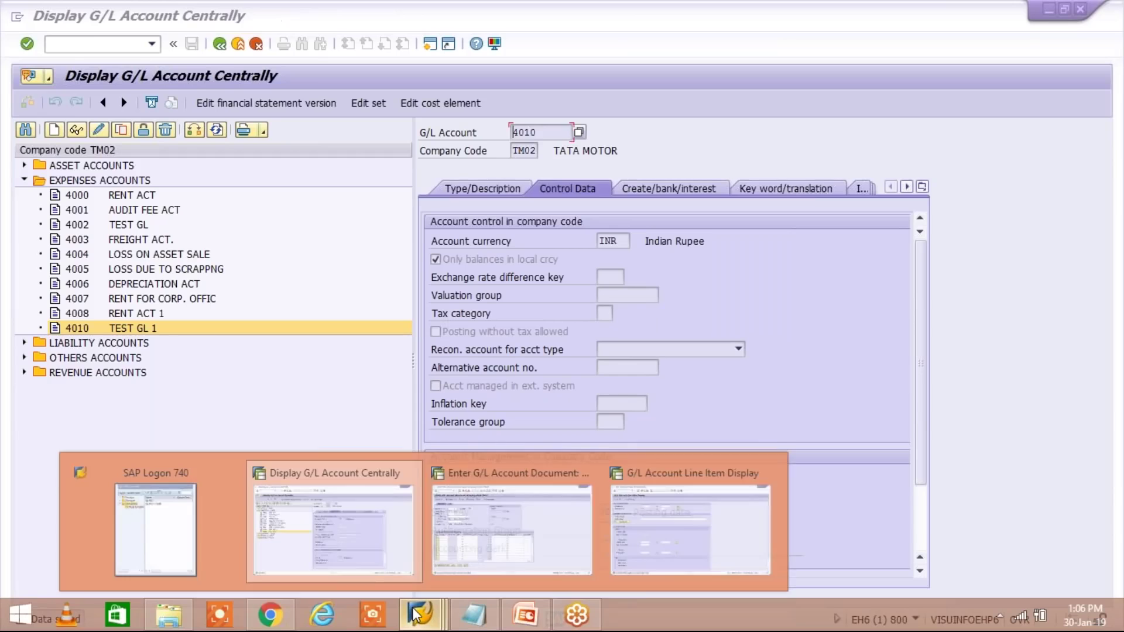
Rerun the FBL3N report for account 4010, then launch FS10N for 4010, TM02, 2018.
{"action": "left_click", "coordinate": [698, 525]}
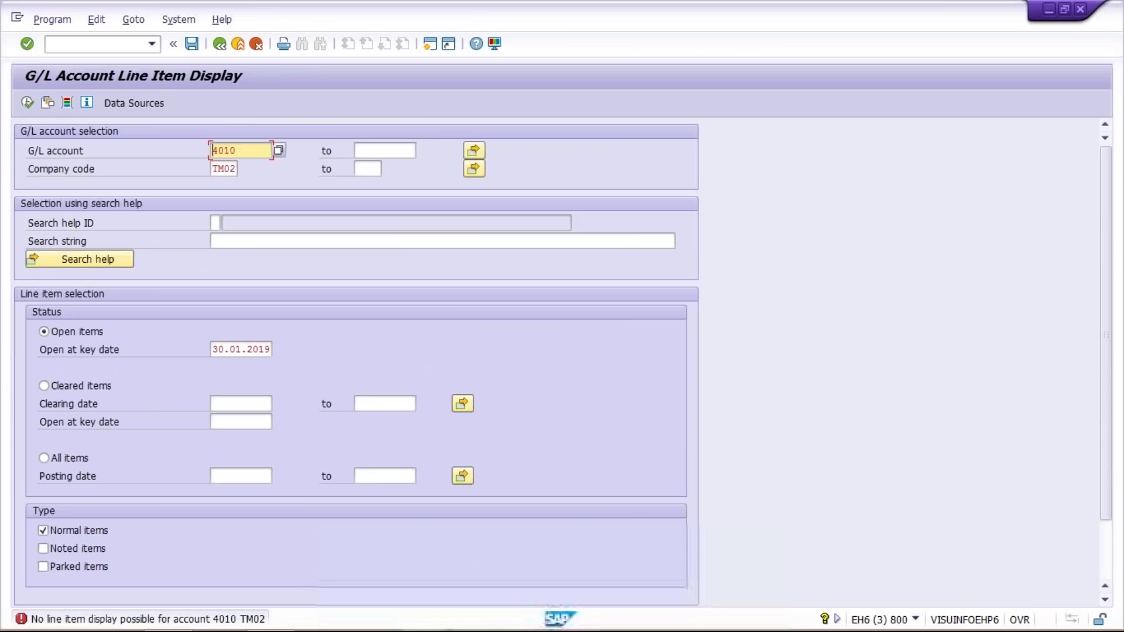
{"action": "left_click", "coordinate": [28, 103]}
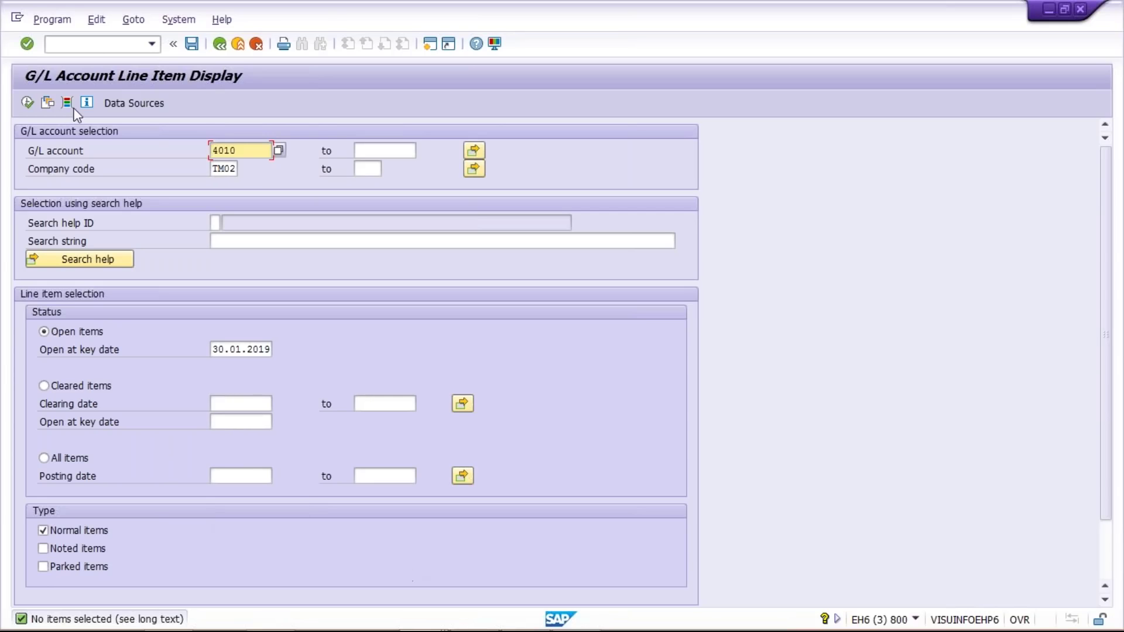
{"action": "left_click", "coordinate": [101, 44]}
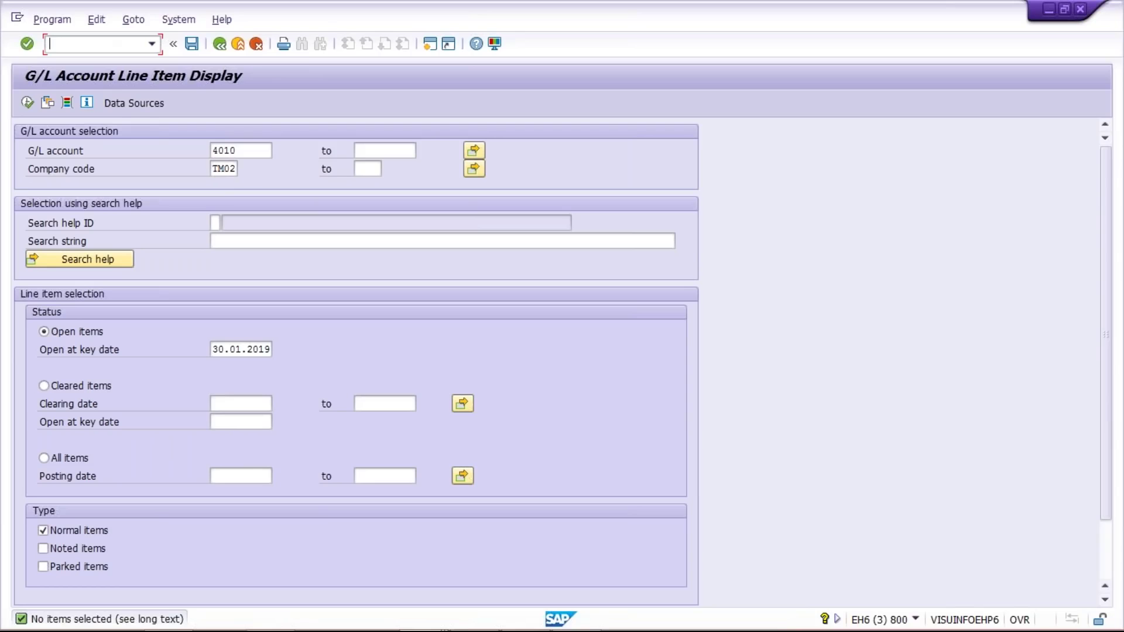
{"action": "type", "text": "/NF"}
{"action": "key", "text": "BackSpace"}
{"action": "key", "text": "BackSpace"}
{"action": "key", "text": "BackSpace"}
{"action": "type", "text": "/NFS10N"}
{"action": "key", "text": "Return"}
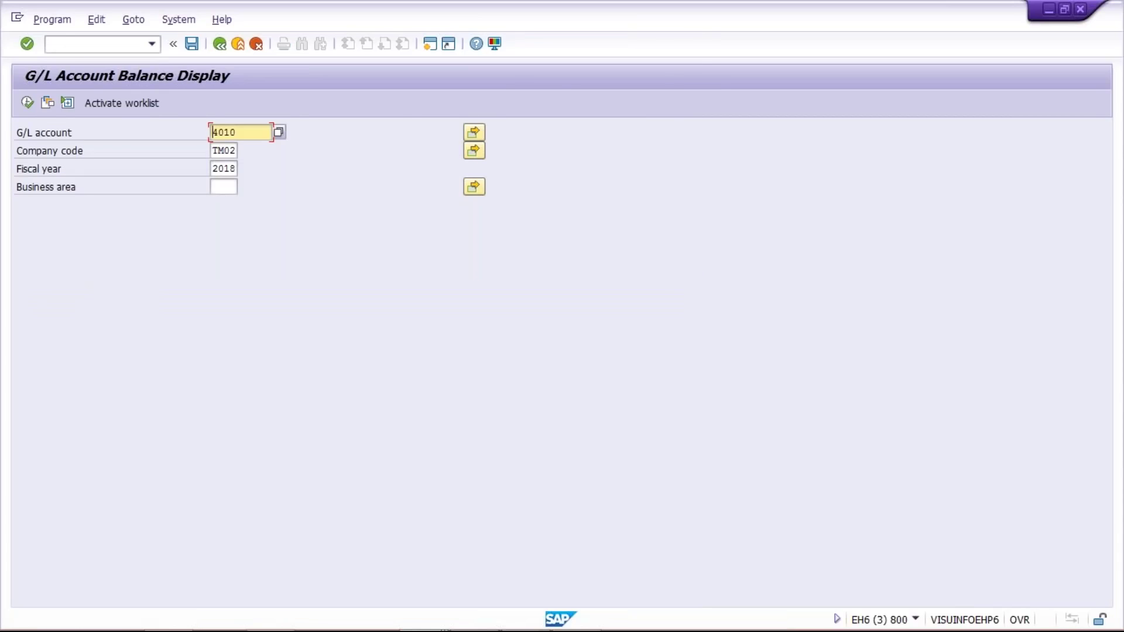
Display account 4010's 2018 balances and select the 5.000,00 debit in period 10.
{"action": "left_click", "coordinate": [29, 102]}
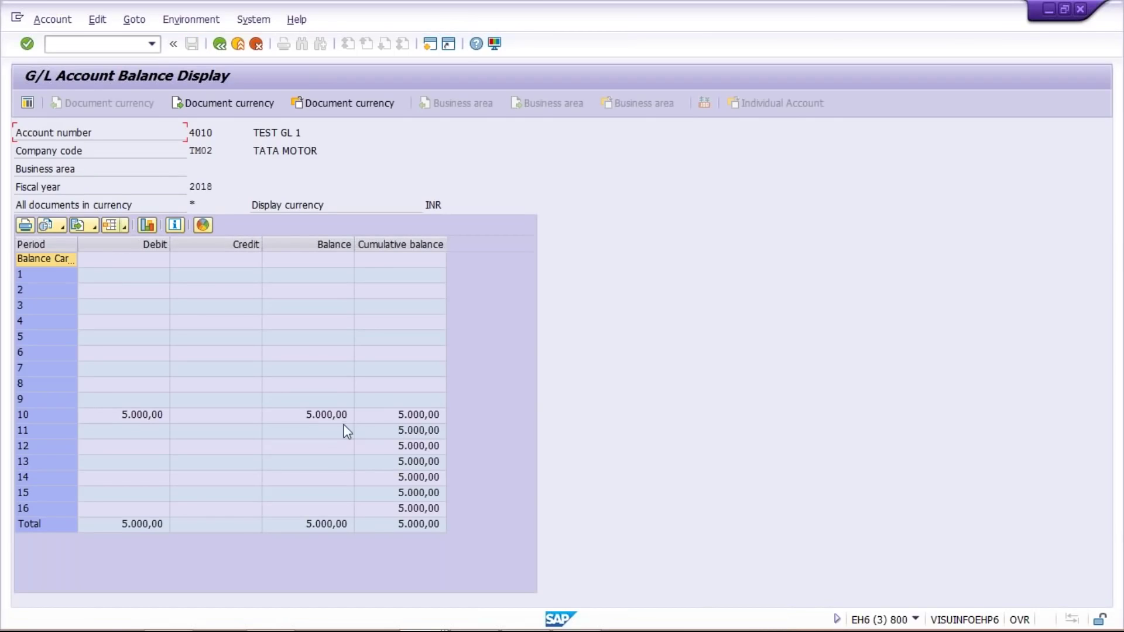
{"action": "left_click", "coordinate": [128, 417]}
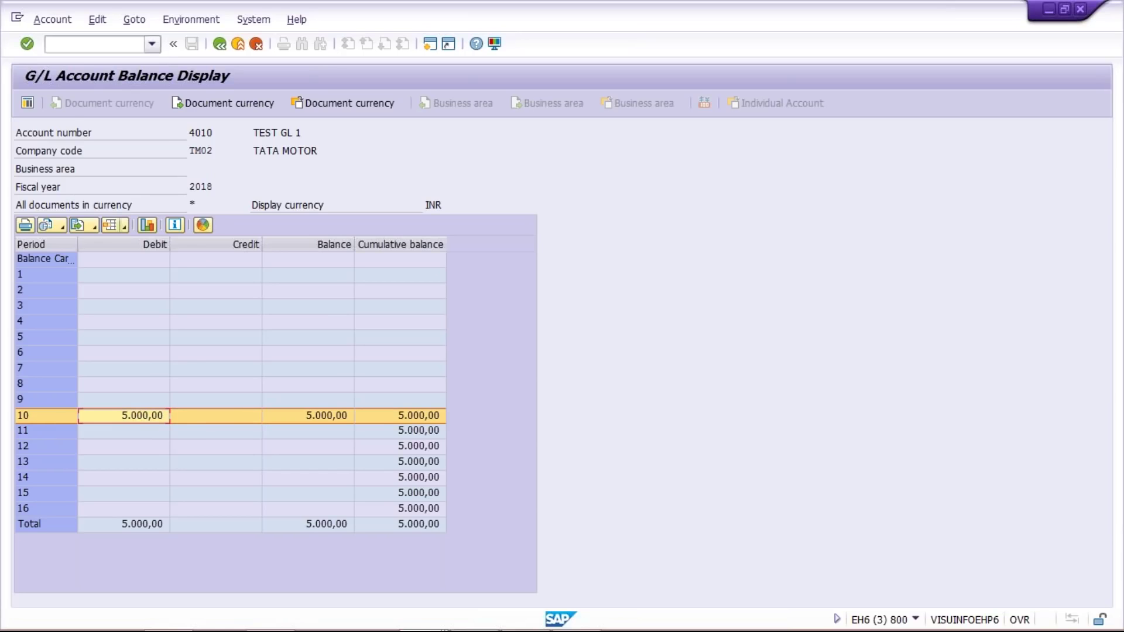
{"action": "left_click", "coordinate": [153, 49]}
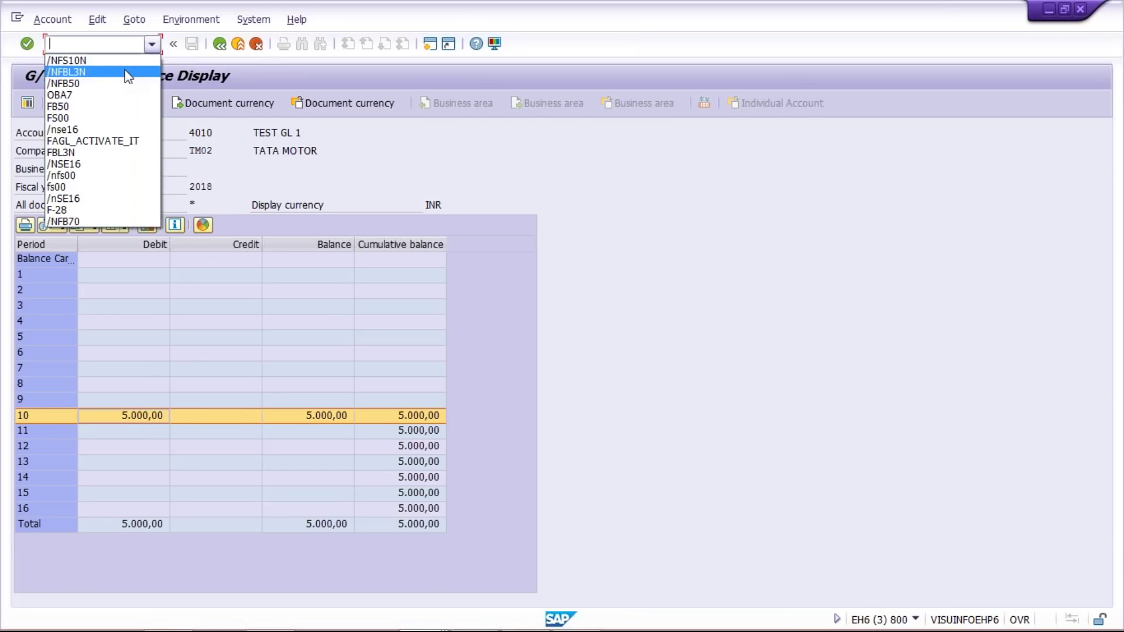
Open FBL3N with G/L account 5002 for TM02 and create an additional session.
{"action": "left_click", "coordinate": [100, 56]}
{"action": "key", "text": "Return"}
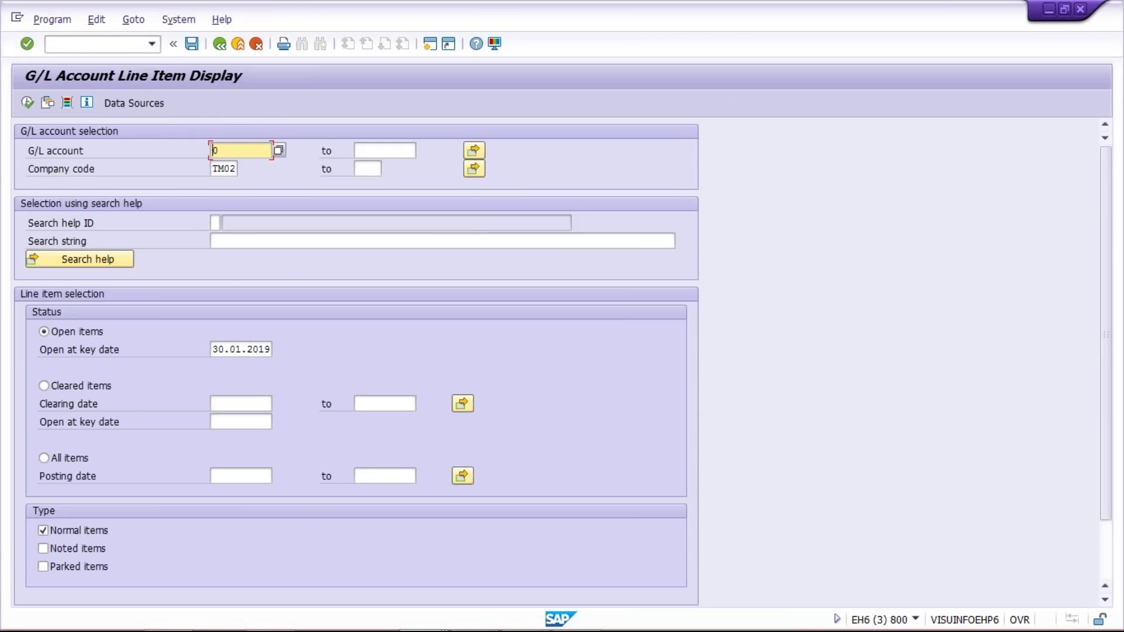
{"action": "key", "text": "BackSpace"}
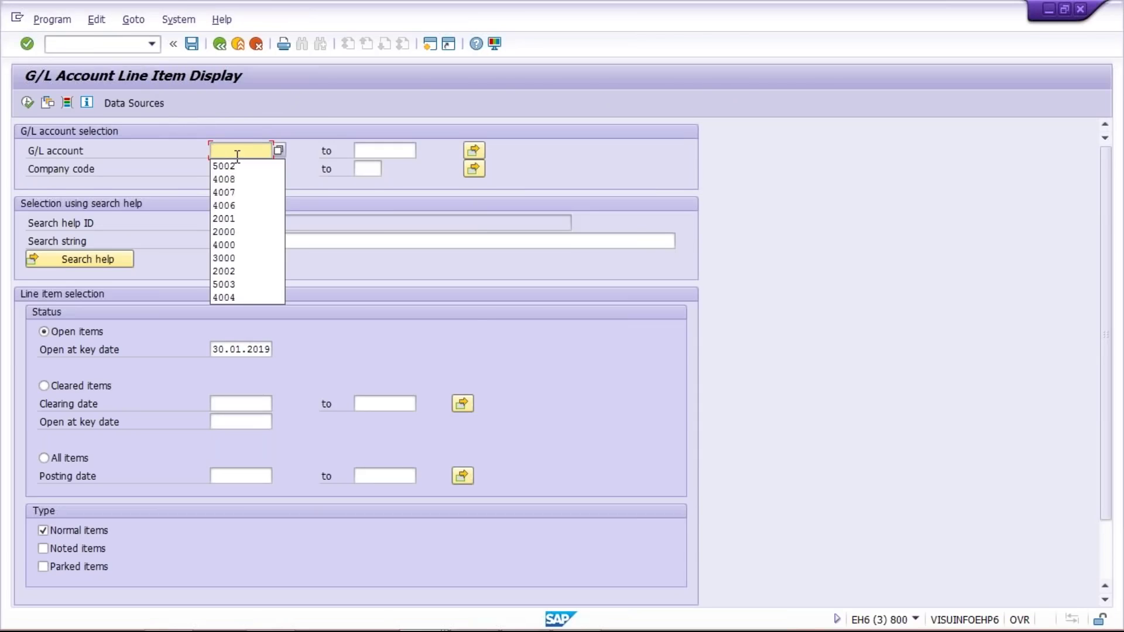
{"action": "left_click", "coordinate": [226, 166]}
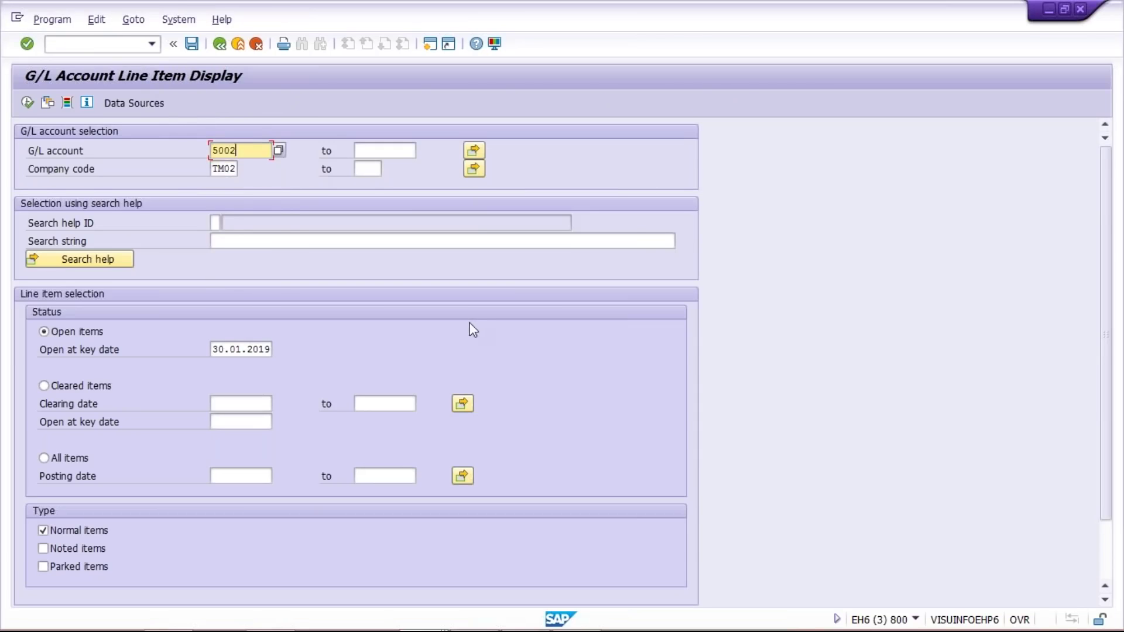
{"action": "left_click", "coordinate": [430, 45]}
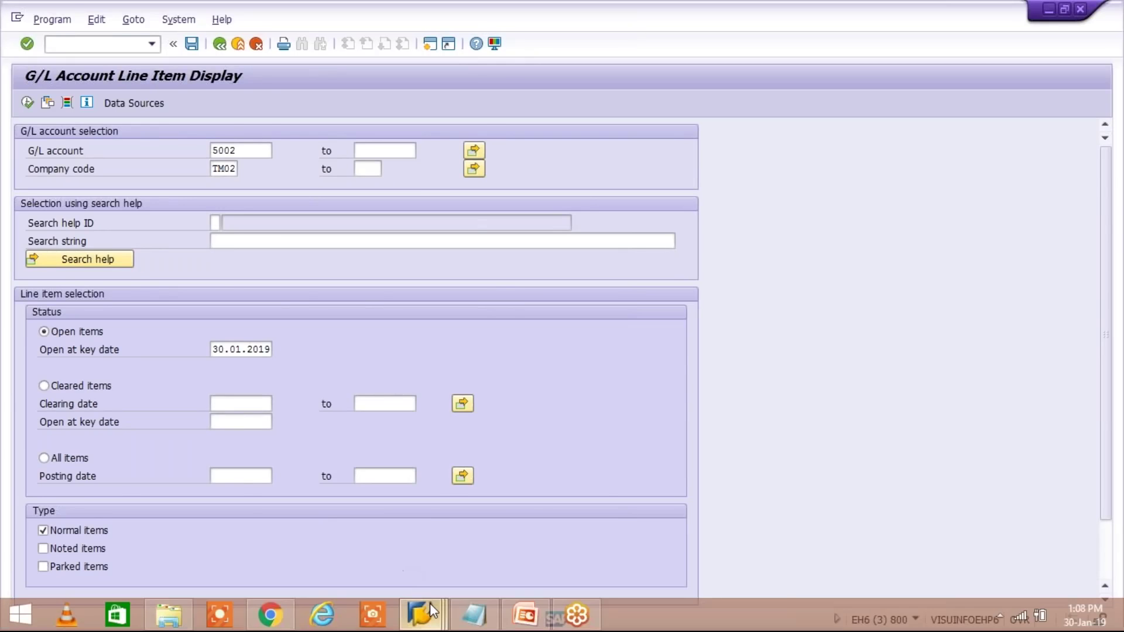
{"action": "left_click", "coordinate": [431, 610]}
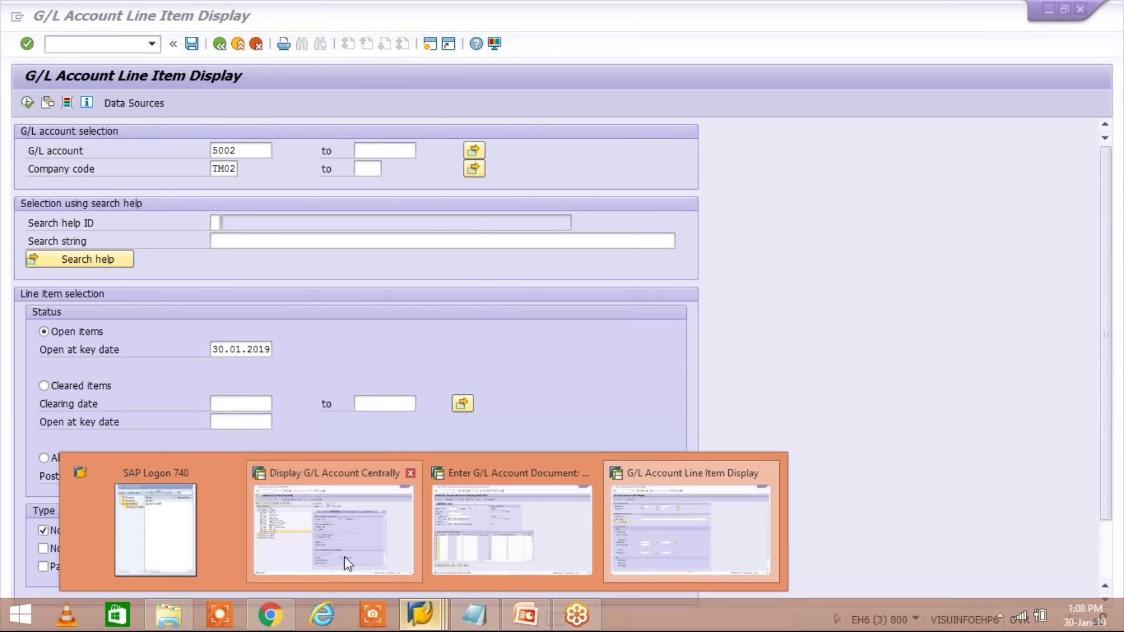
Switch back to the central display of account 4010 and select the account number digits.
{"action": "mouse_move", "coordinate": [349, 553]}
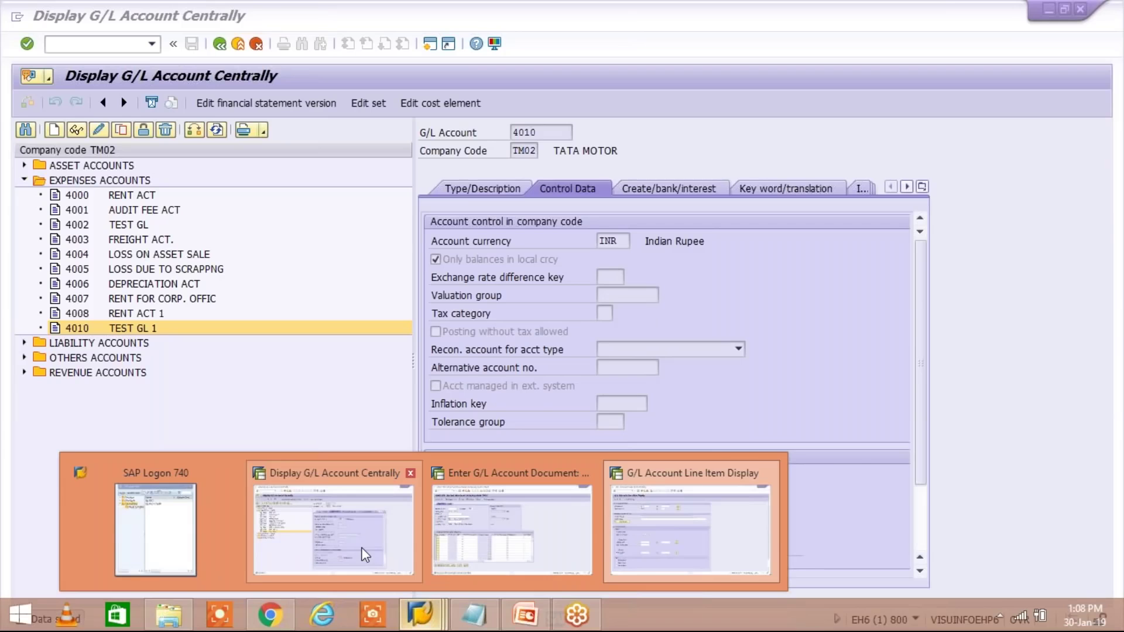
{"action": "left_click", "coordinate": [313, 502]}
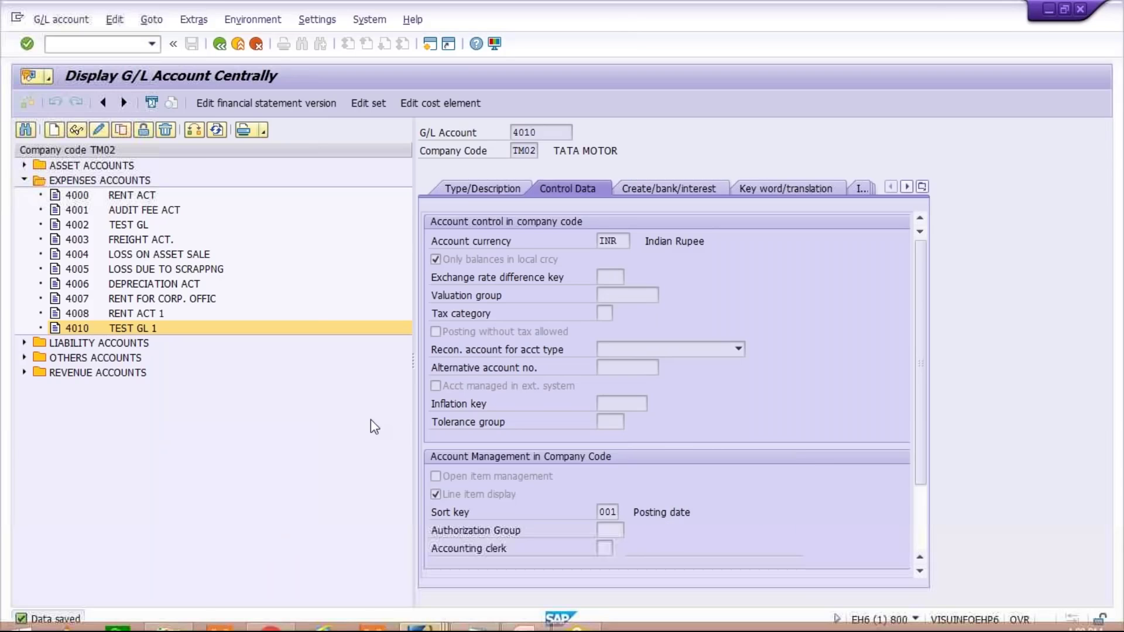
{"action": "left_click", "coordinate": [545, 621]}
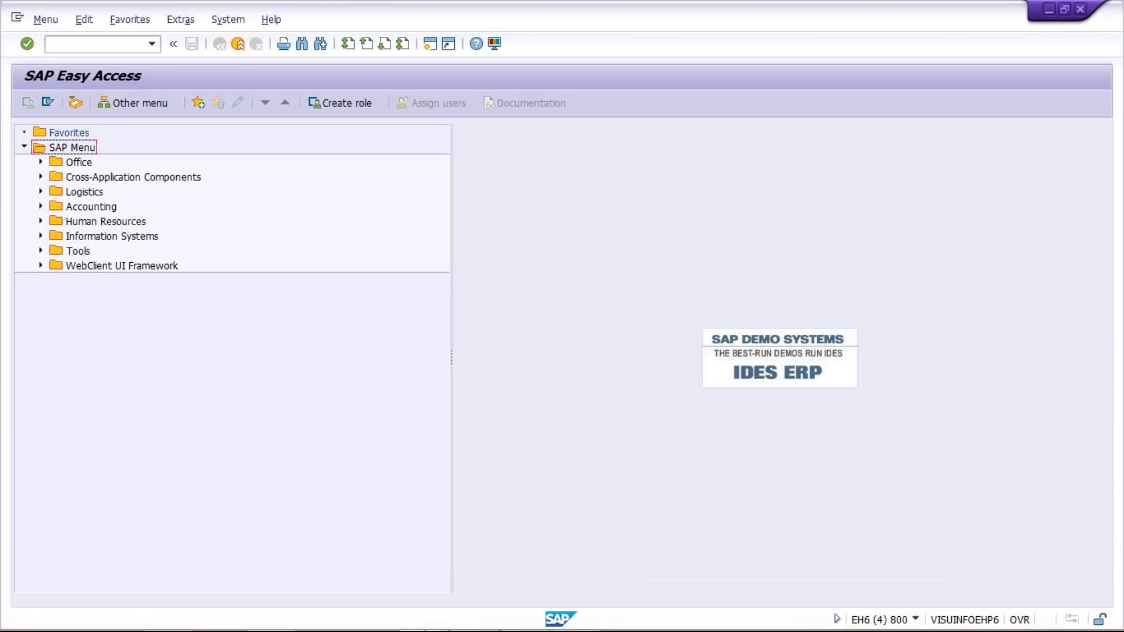
{"action": "mouse_move", "coordinate": [429, 625]}
{"action": "left_click", "coordinate": [429, 625]}
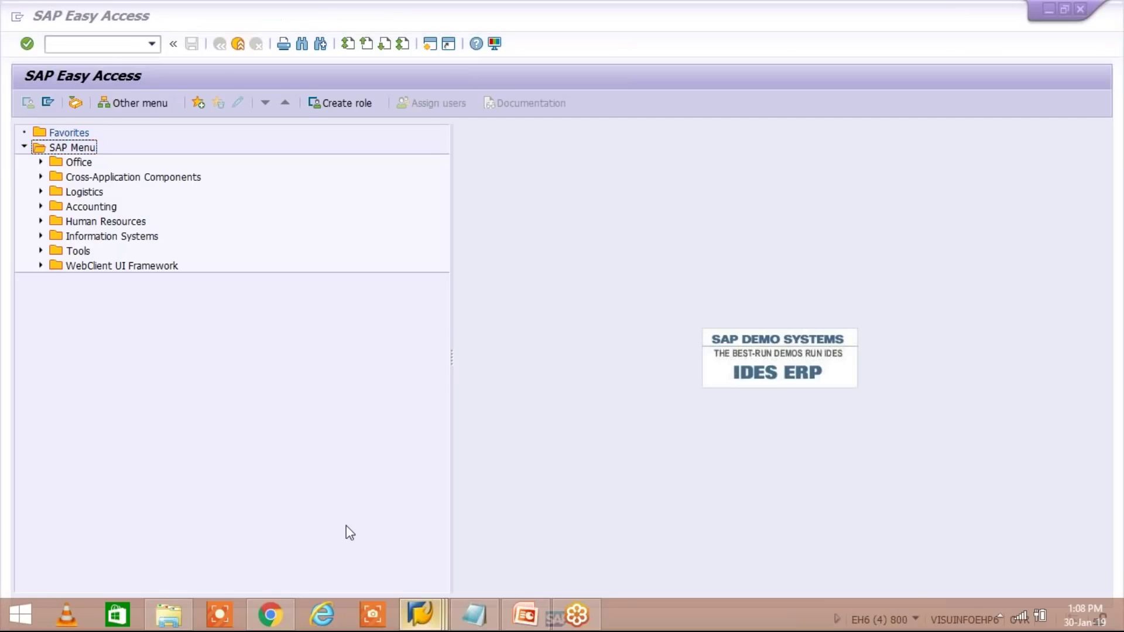
{"action": "left_click", "coordinate": [313, 533]}
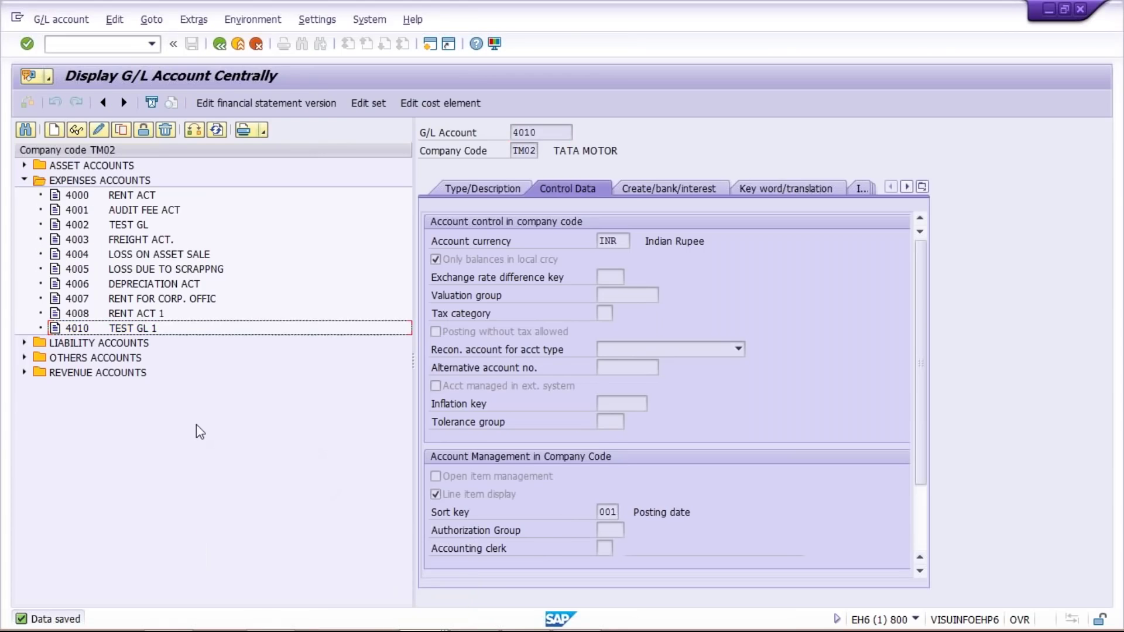
{"action": "left_click", "coordinate": [549, 132]}
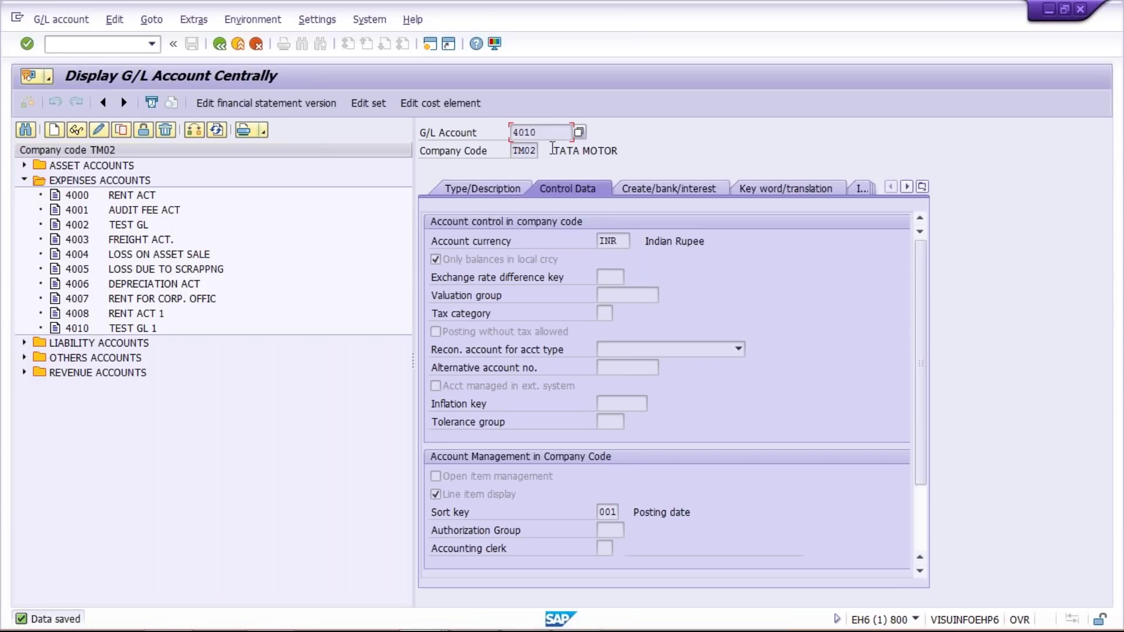
{"action": "left_click_drag", "start_coordinate": [548, 132], "coordinate": [490, 133]}
Dismiss the 'Position the cursor on a G/L account' notice and pick 4010 TEST GL 1 in the tree.
{"action": "left_click", "coordinate": [143, 130]}
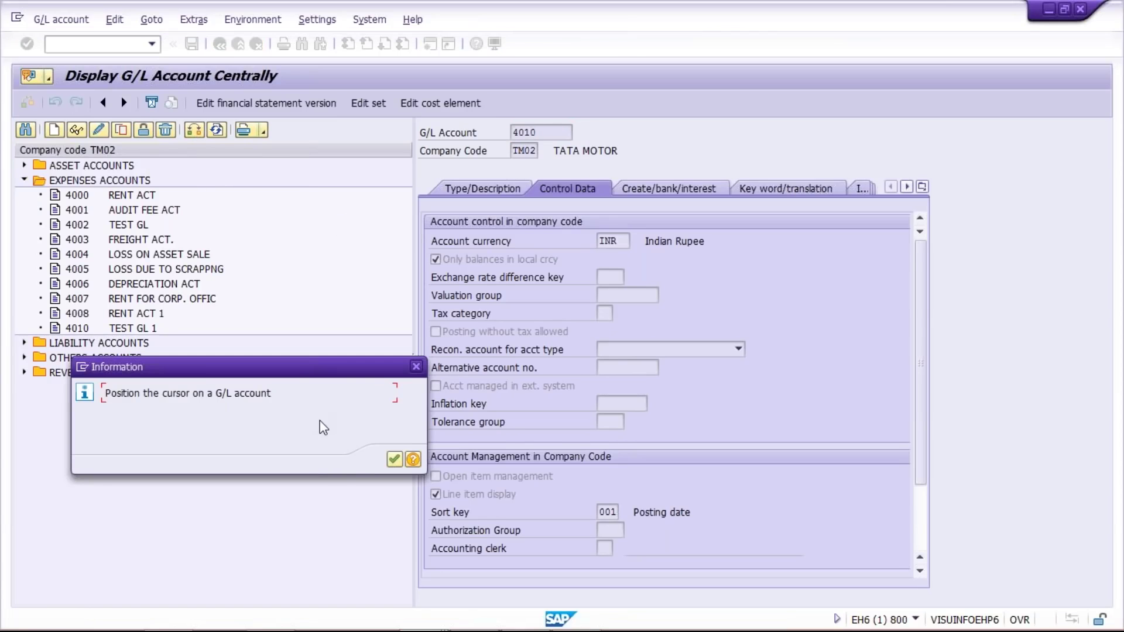
{"action": "left_click", "coordinate": [416, 366]}
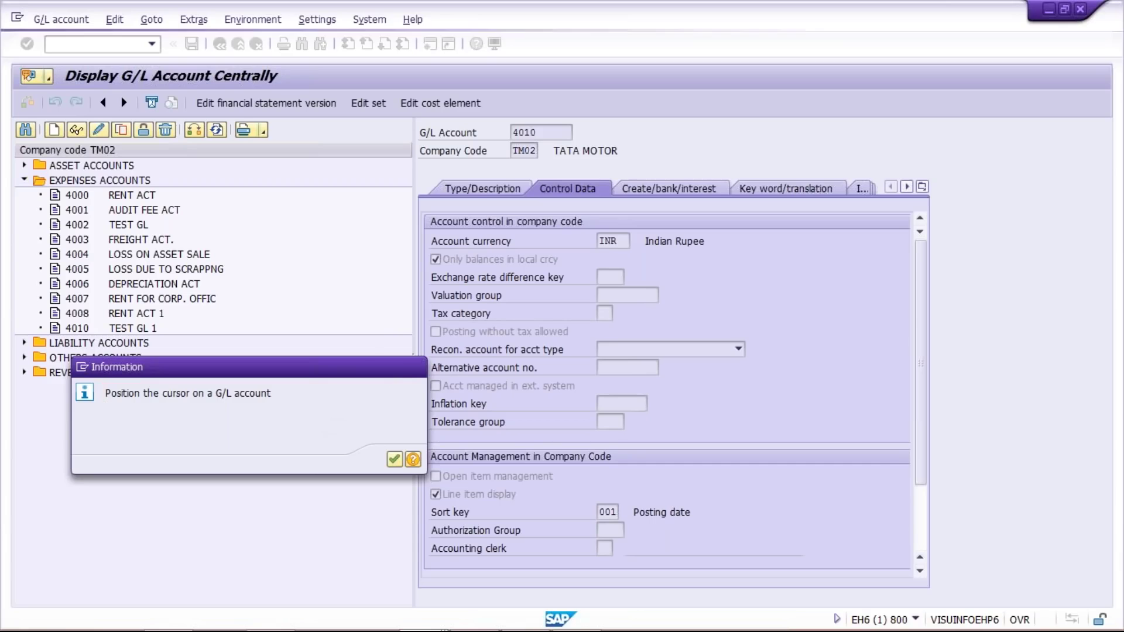
{"action": "left_click", "coordinate": [395, 459]}
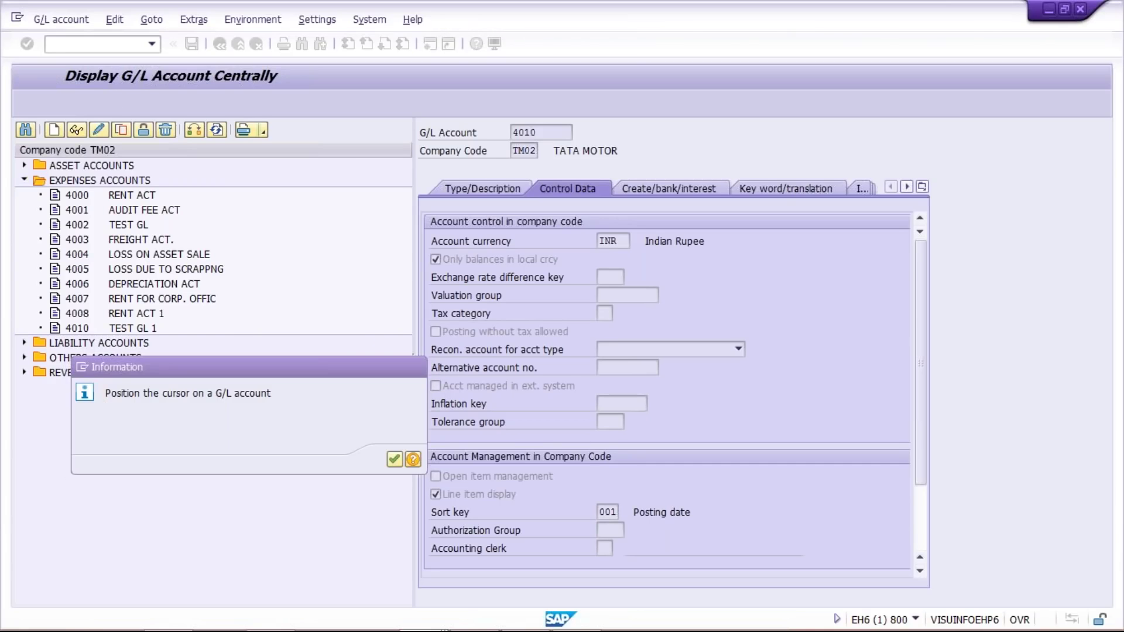
{"action": "left_click", "coordinate": [117, 329]}
{"action": "left_click", "coordinate": [87, 330]}
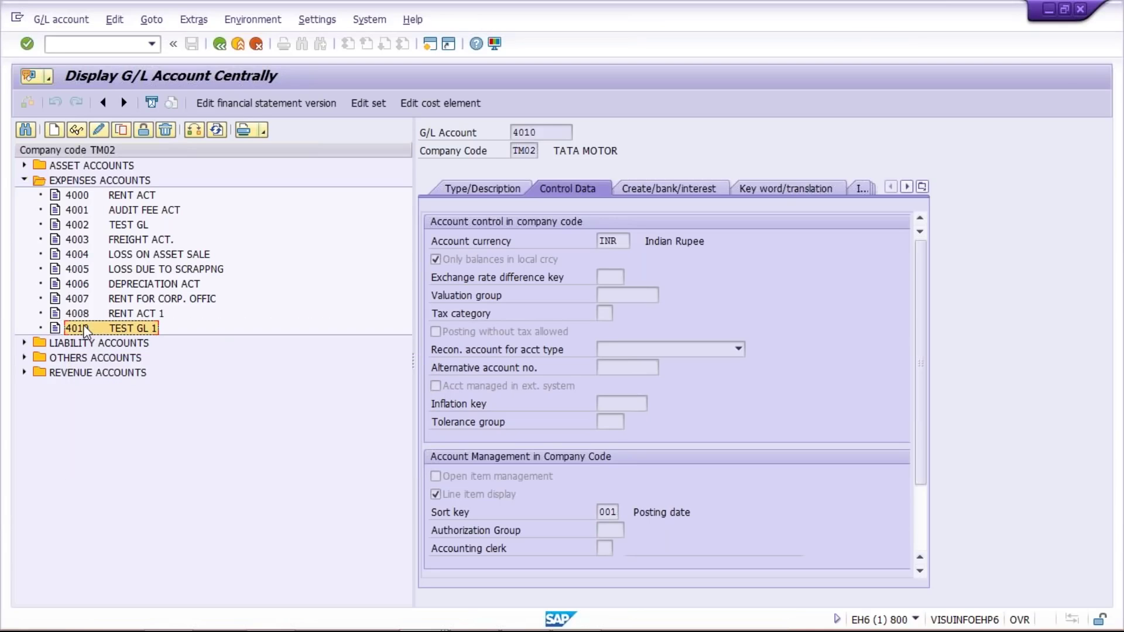
{"action": "left_click", "coordinate": [144, 131]}
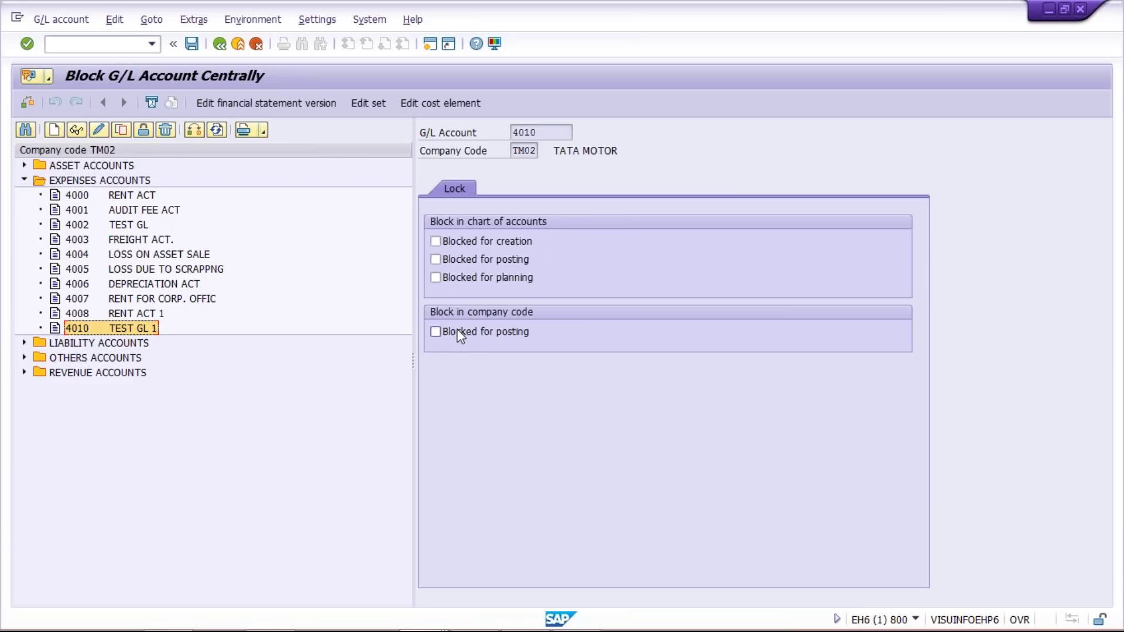
Tick 'Blocked for posting' for company code TM02 on account 4010 and save.
{"action": "left_click", "coordinate": [458, 330]}
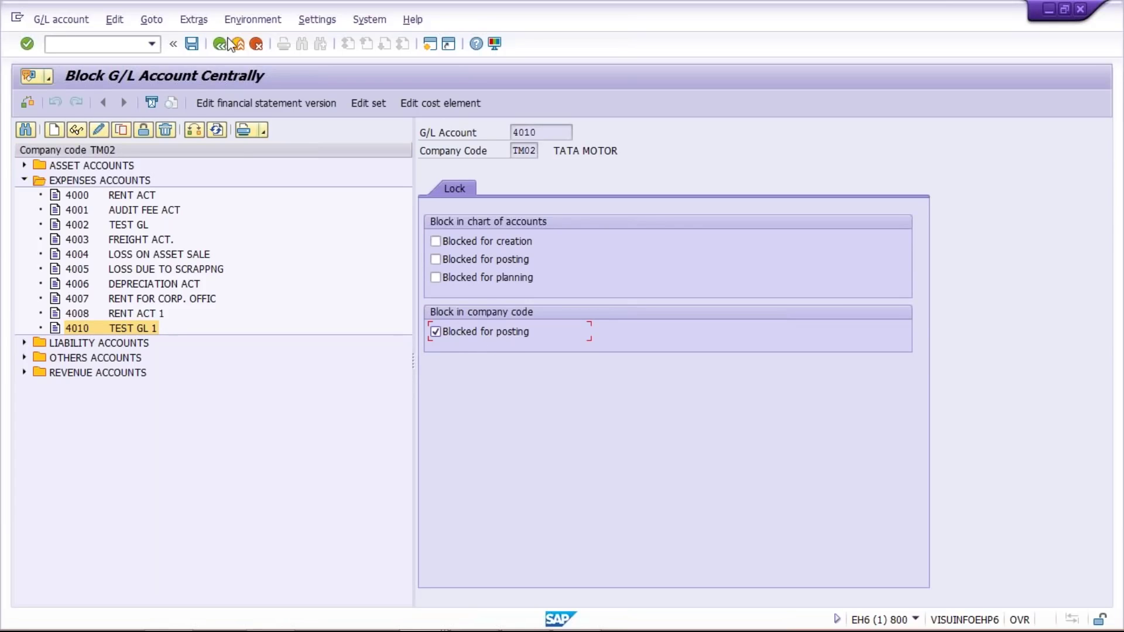
{"action": "left_click", "coordinate": [192, 44]}
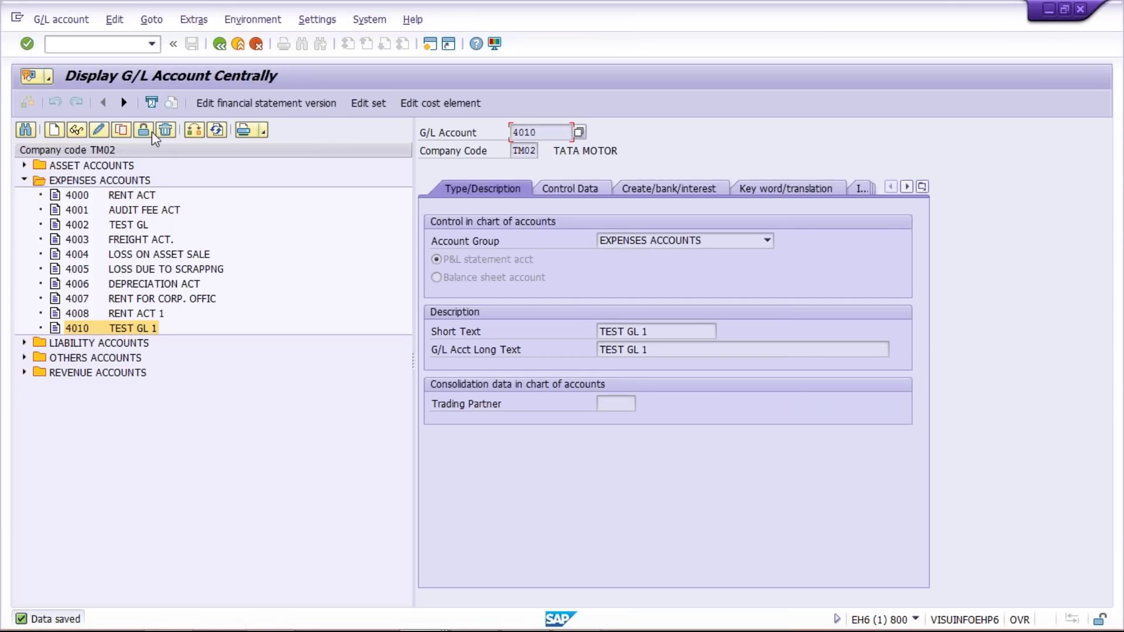
Confirm Line item display is ticked in account 4010's control data and save with no changes.
{"action": "left_click", "coordinate": [113, 330]}
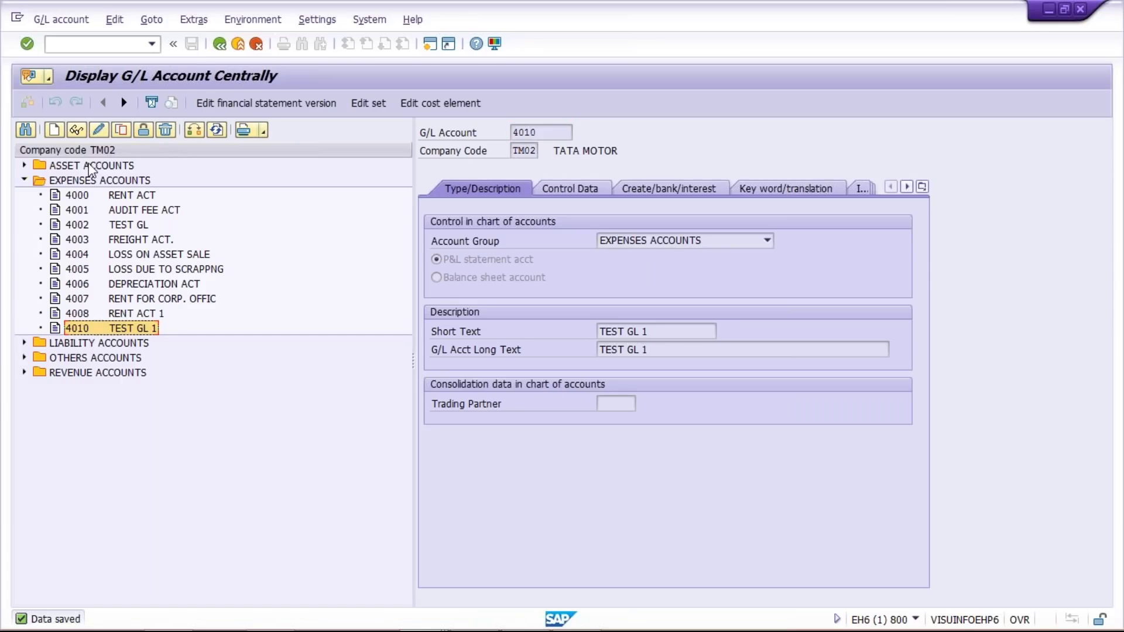
{"action": "left_click", "coordinate": [99, 130]}
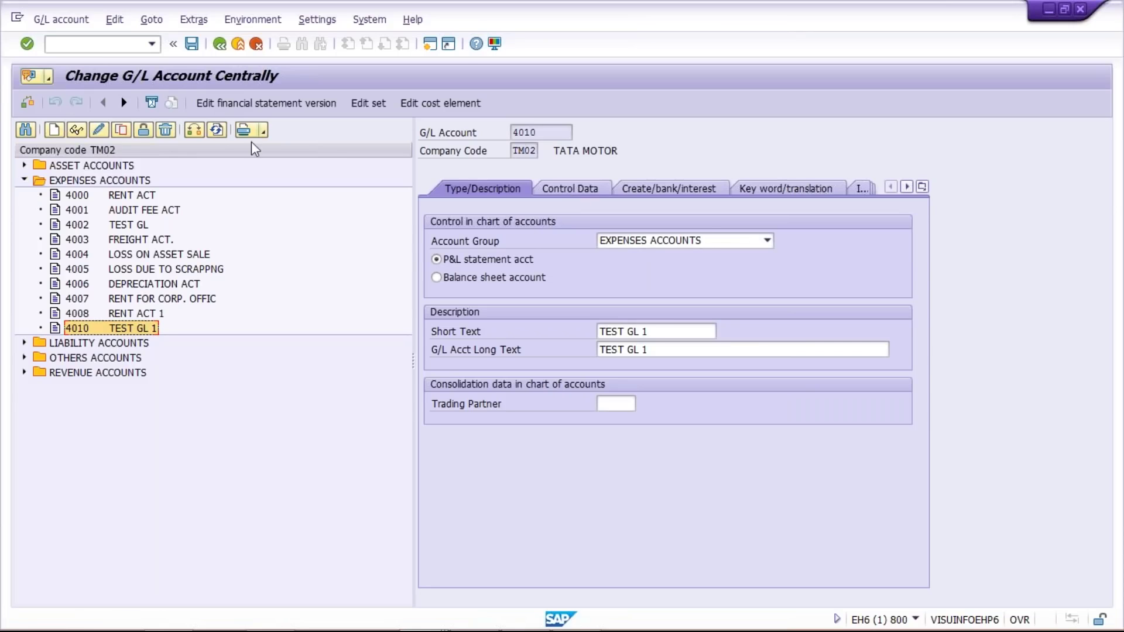
{"action": "left_click", "coordinate": [570, 188]}
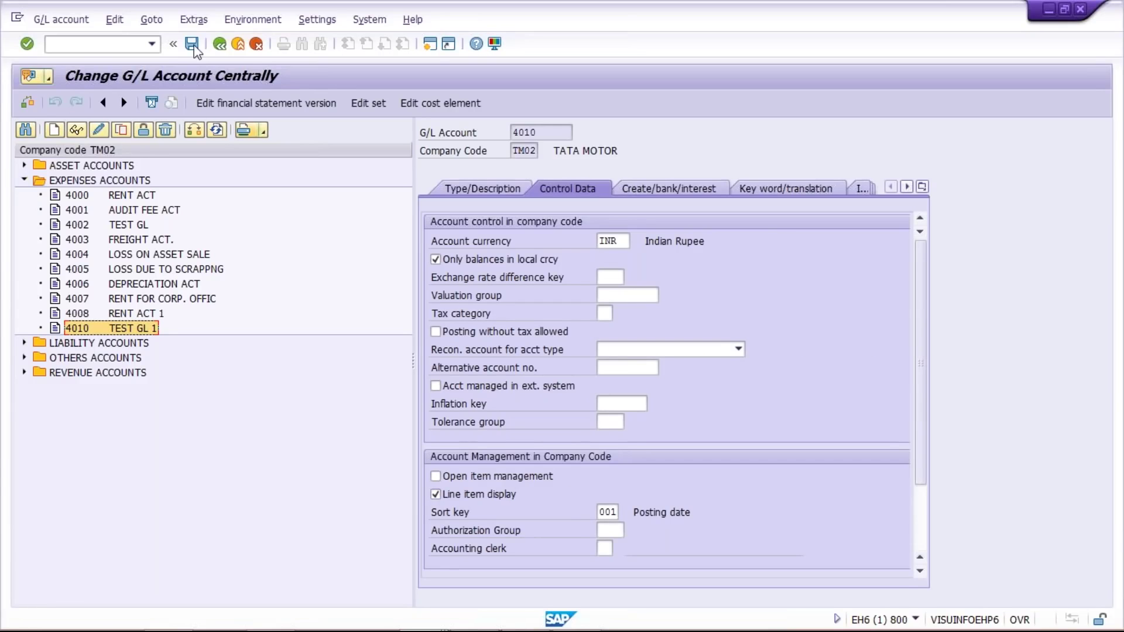
{"action": "key", "text": "ctrl+s"}
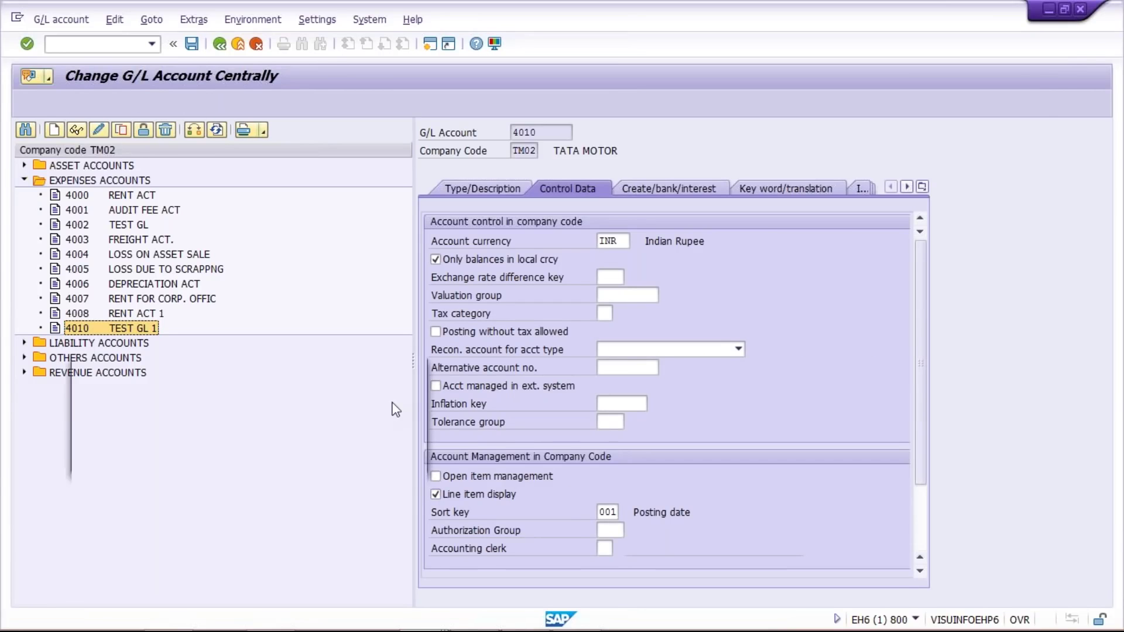
{"action": "key", "text": "Return"}
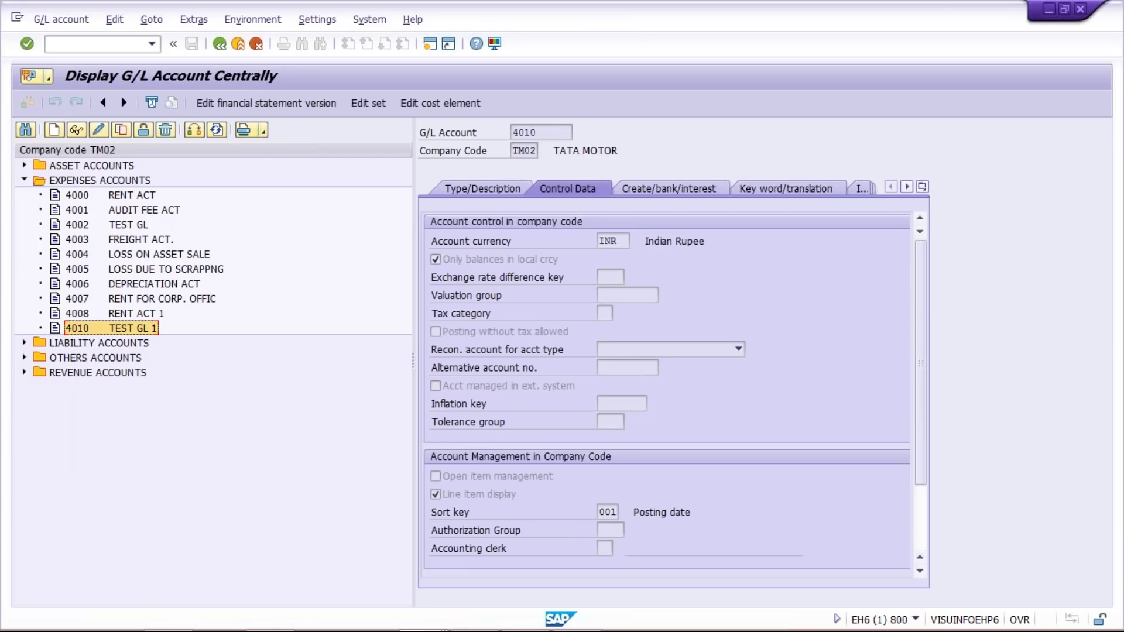
In the Easy Access session, launch FAGL_ACTIVATE_IT from the command history.
{"action": "mouse_move", "coordinate": [424, 620]}
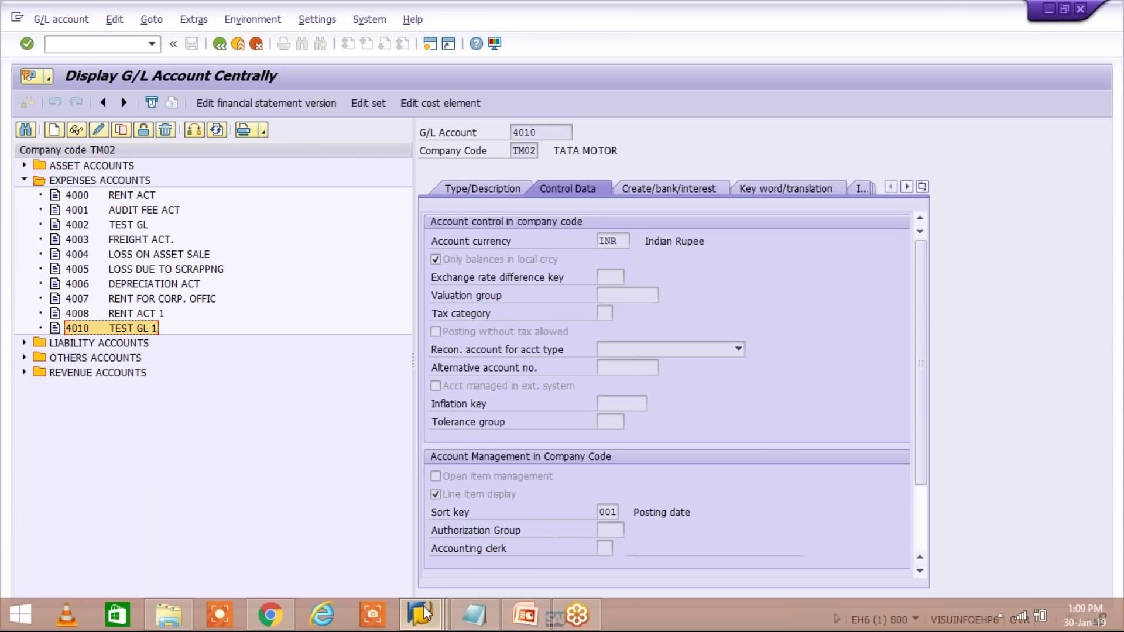
{"action": "left_click", "coordinate": [423, 621]}
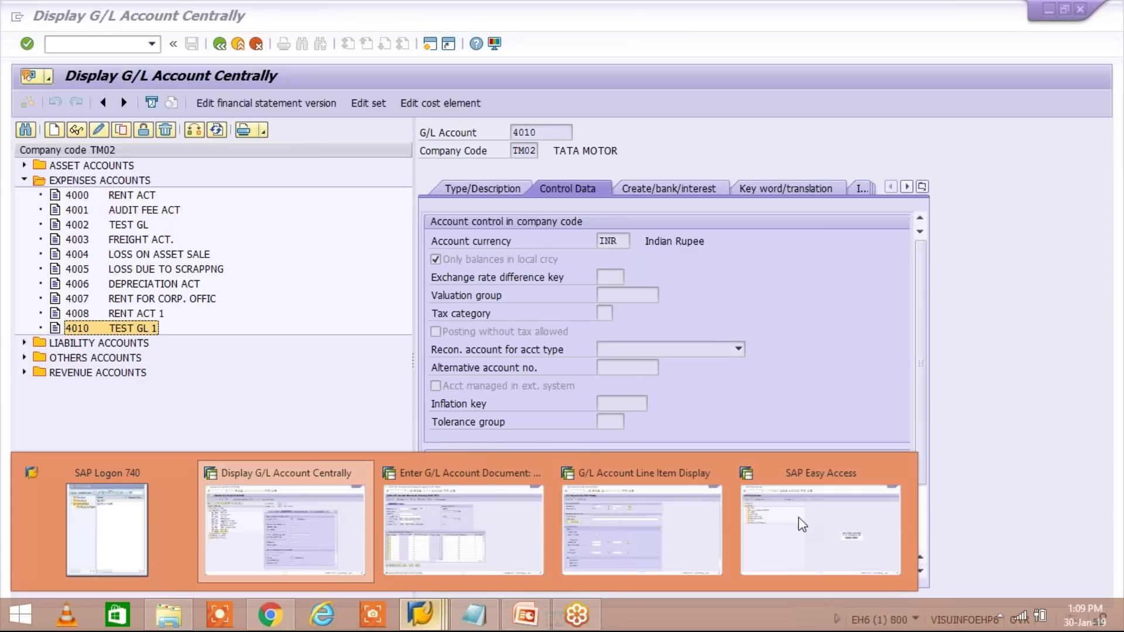
{"action": "left_click", "coordinate": [808, 524]}
{"action": "left_click", "coordinate": [153, 44]}
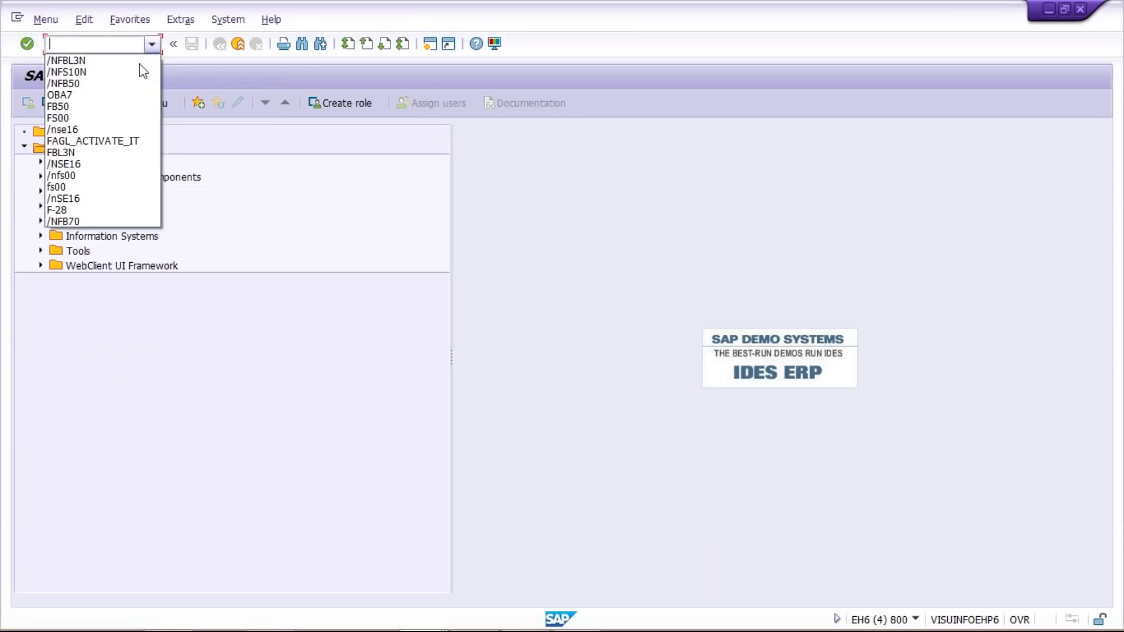
{"action": "left_click", "coordinate": [138, 145]}
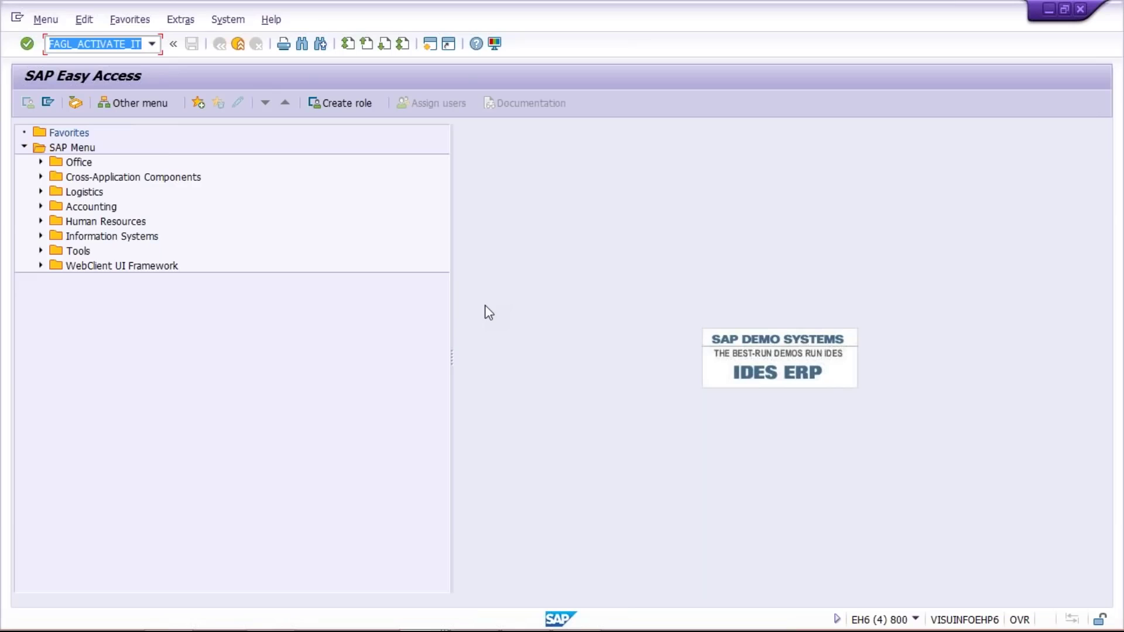
{"action": "key", "text": "Return"}
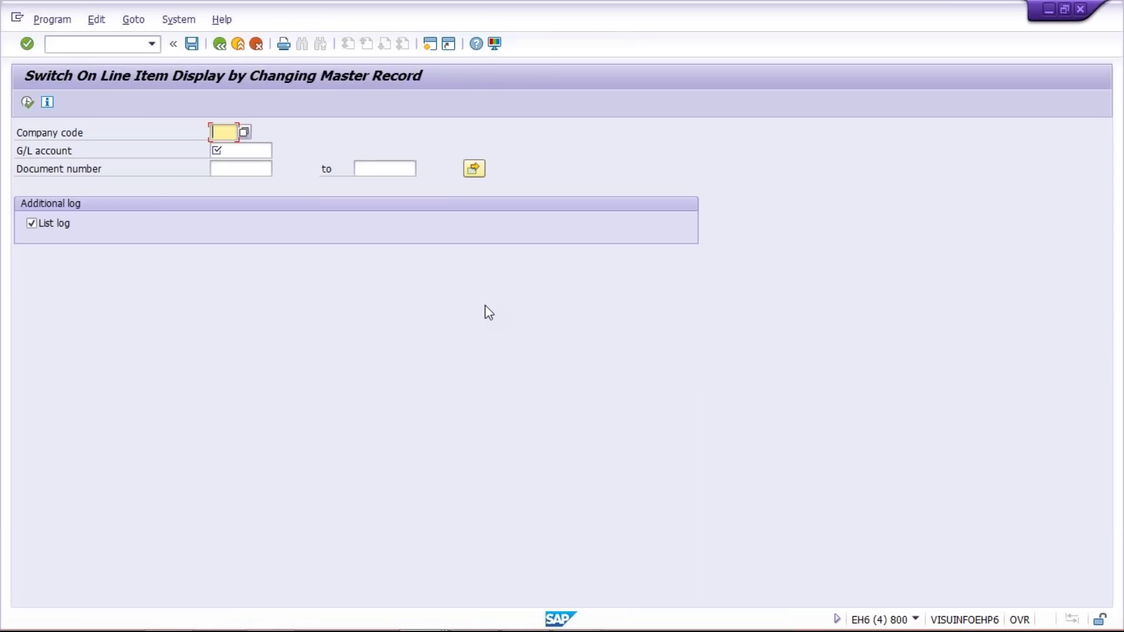
Enter company code TM02 and G/L account 4010 for line item activation, then create a new session.
{"action": "type", "text": "TM02"}
{"action": "key", "text": "Tab"}
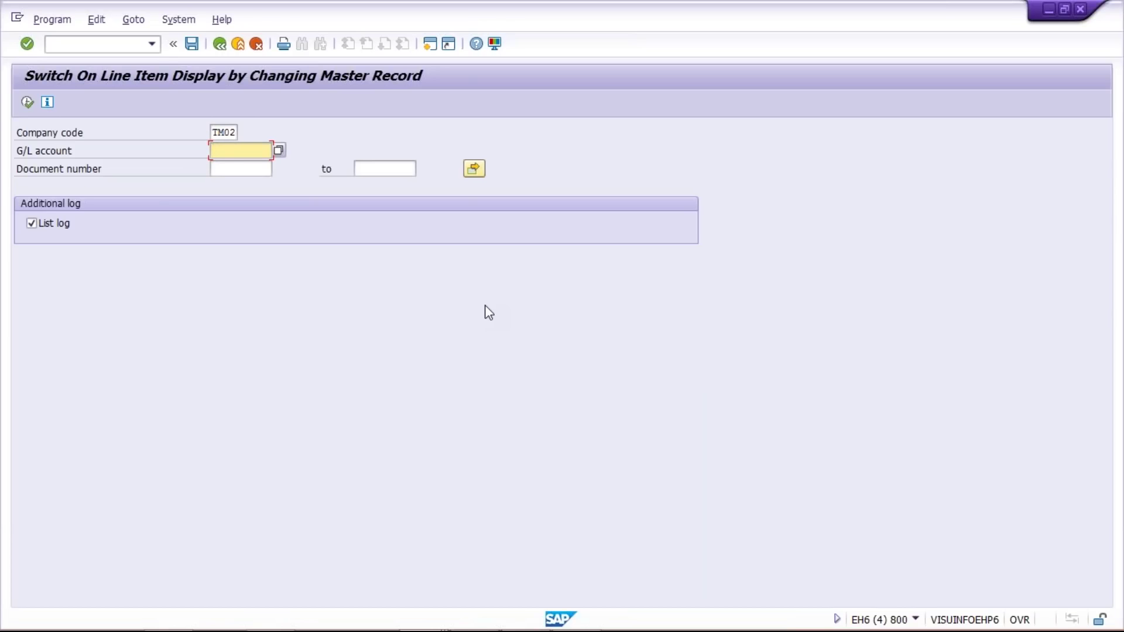
{"action": "type", "text": "4010"}
{"action": "left_click", "coordinate": [247, 166]}
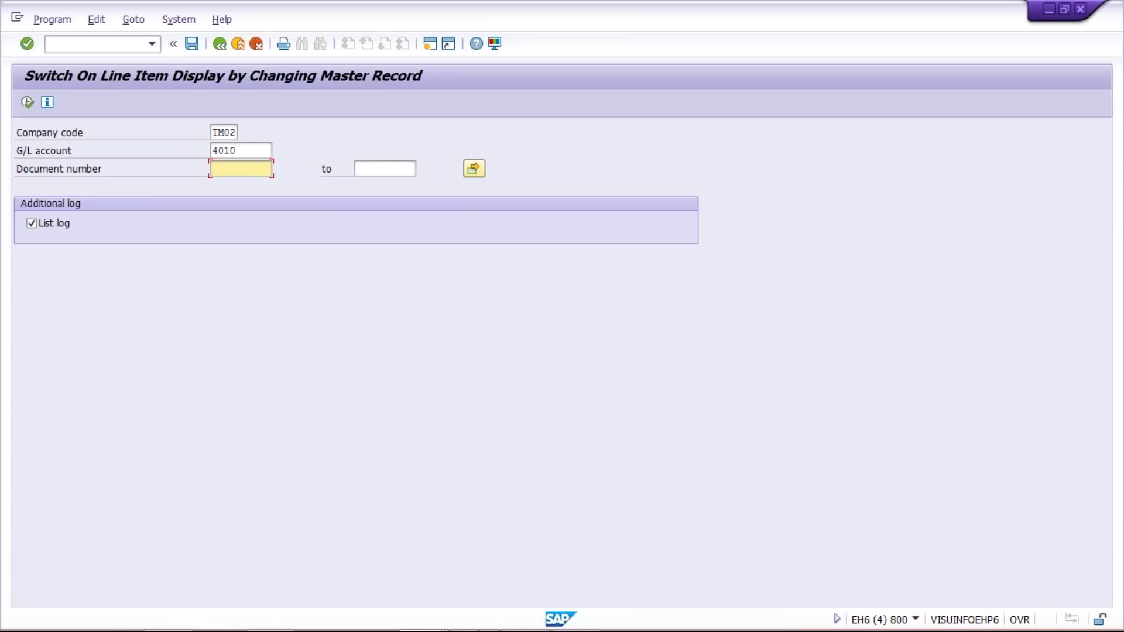
{"action": "left_click", "coordinate": [436, 45]}
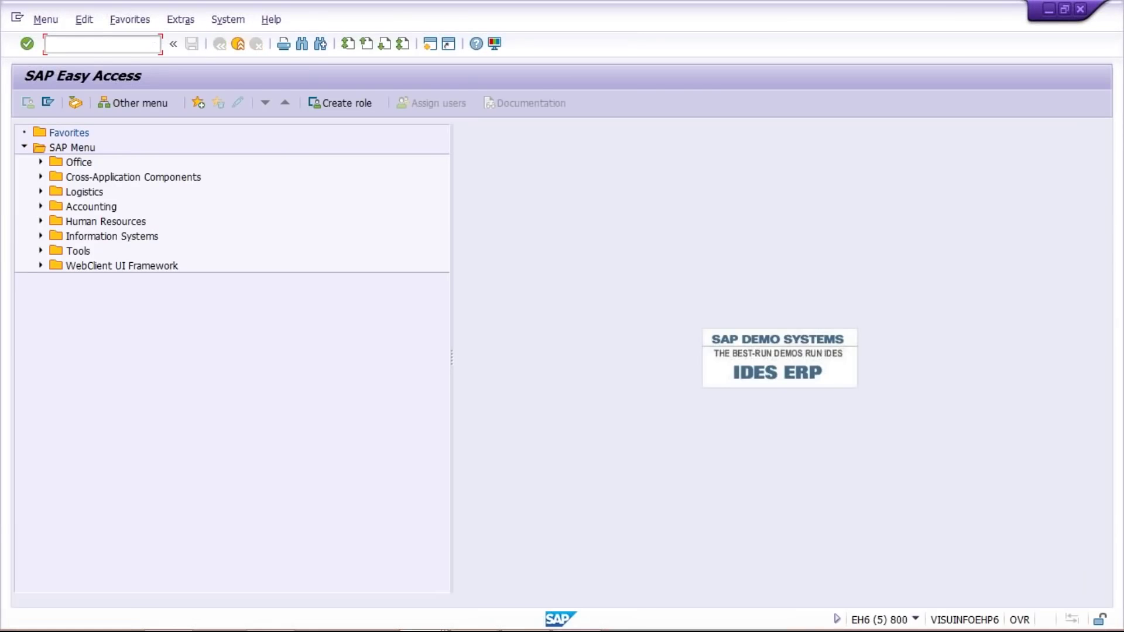
Start SE16 and open the selection screen for table BSEG.
{"action": "type", "text": "SE16"}
{"action": "key", "text": "Return"}
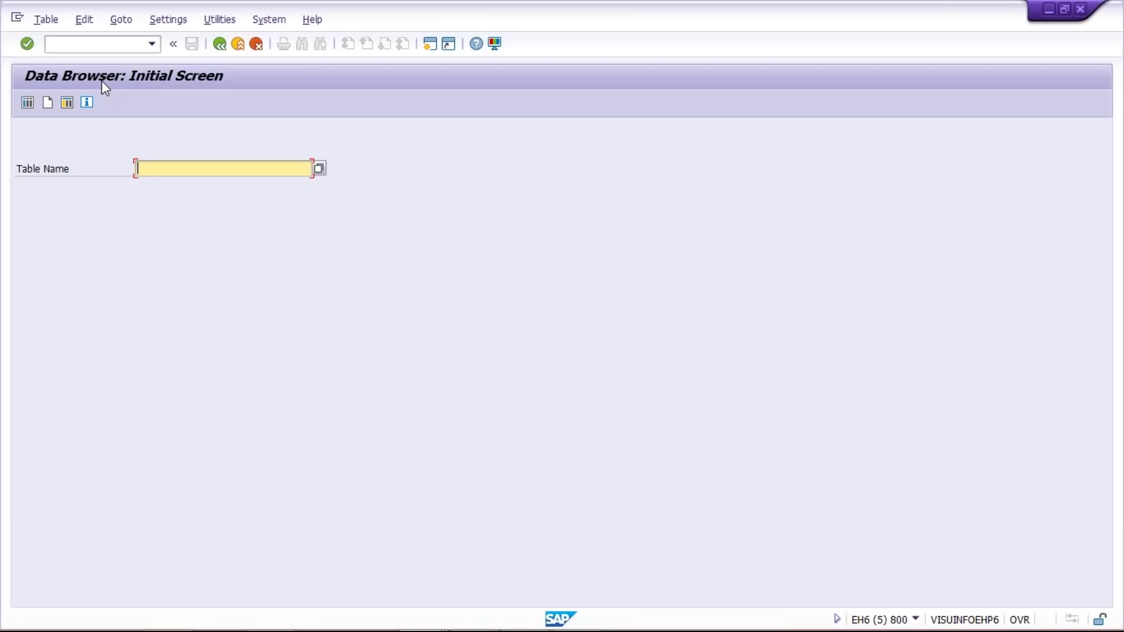
{"action": "type", "text": "BSEG"}
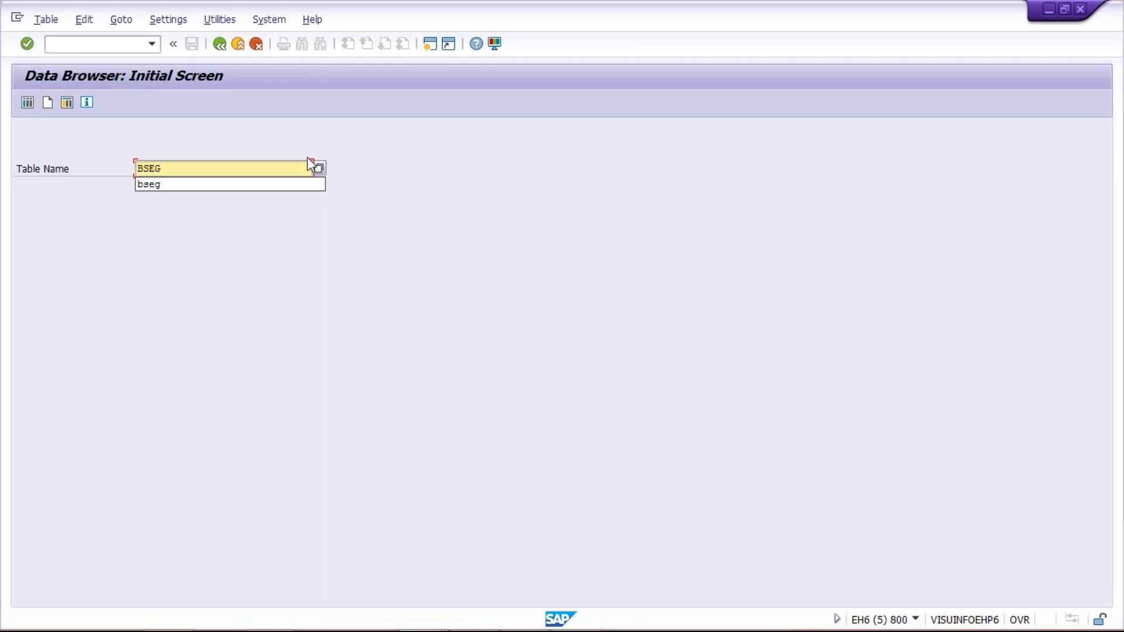
{"action": "left_click", "coordinate": [493, 164]}
{"action": "key", "text": "Return"}
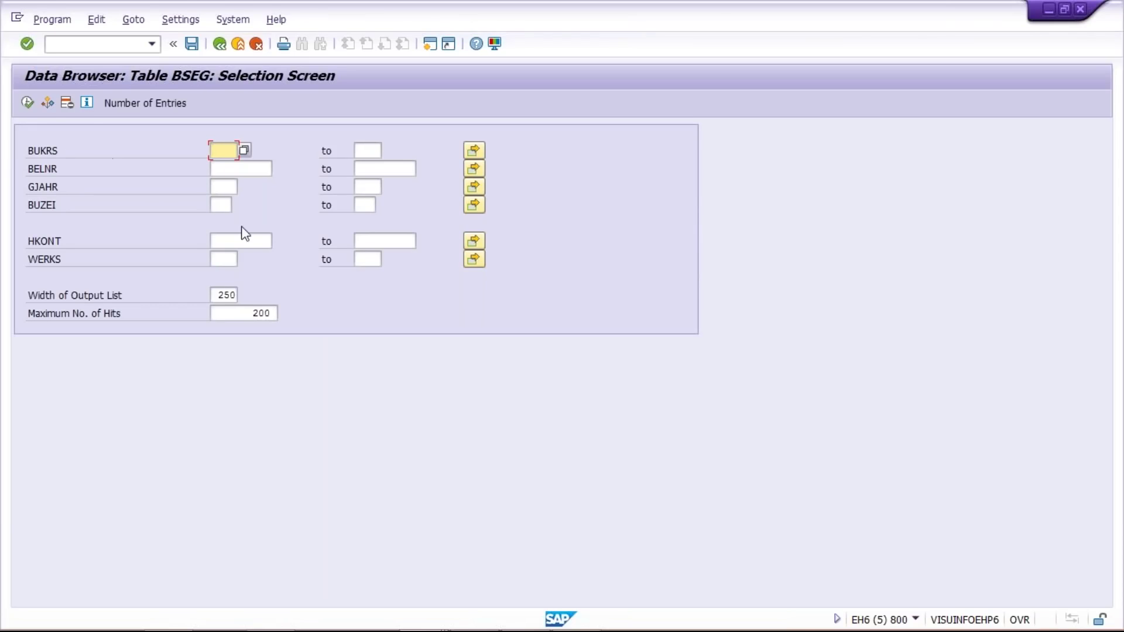
Review the BUKRS, BELNR, GJAHR and BUZEI technical field names and their entry fields on the BSEG selection screen.
{"action": "left_click", "coordinate": [78, 150]}
{"action": "double_click", "coordinate": [42, 169]}
{"action": "double_click", "coordinate": [85, 187]}
{"action": "double_click", "coordinate": [65, 206]}
{"action": "double_click", "coordinate": [78, 149]}
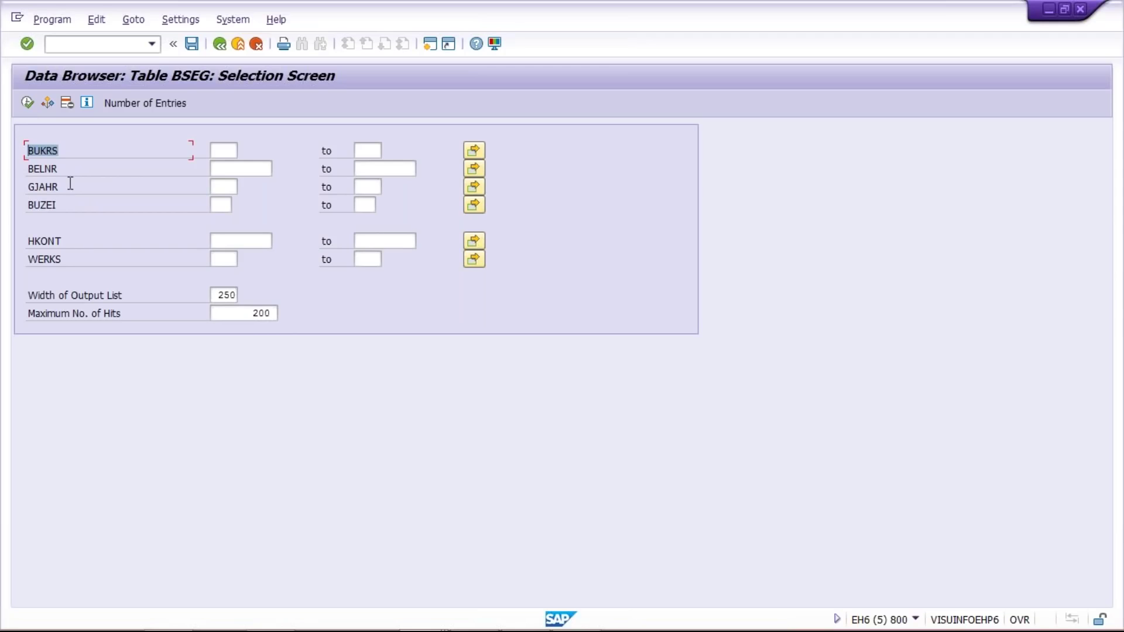
{"action": "double_click", "coordinate": [67, 170]}
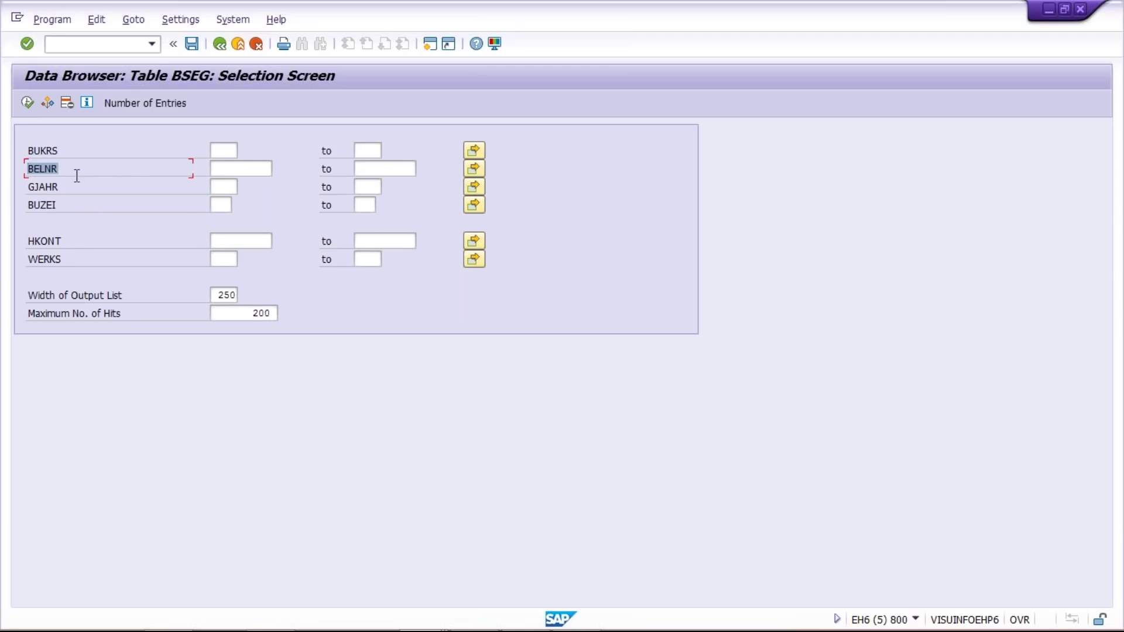
{"action": "key", "text": "Tab"}
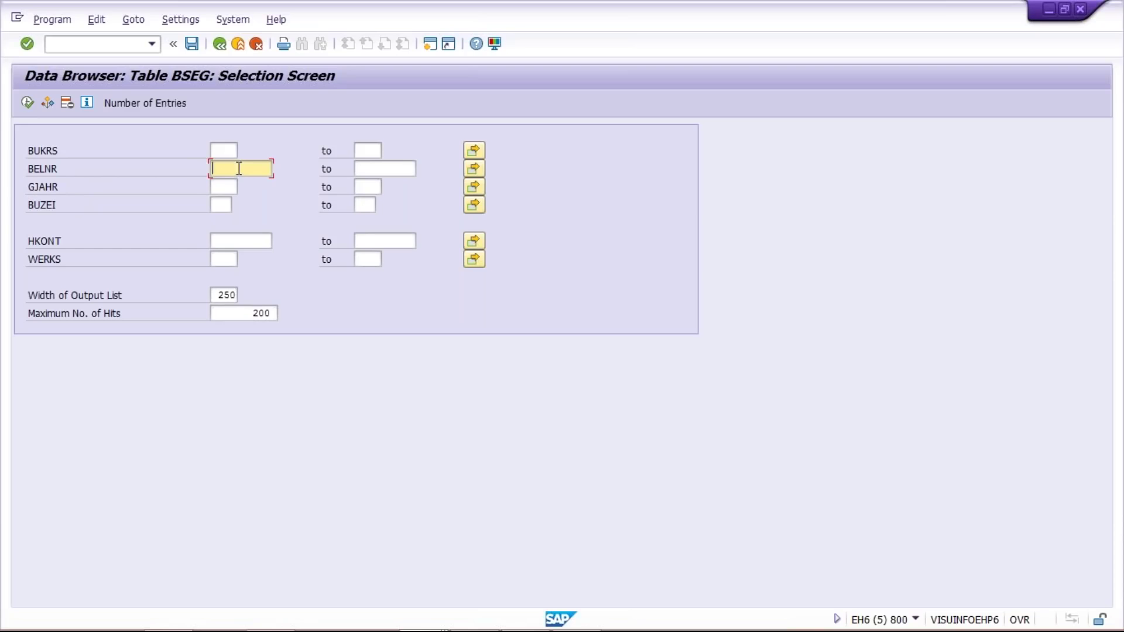
{"action": "double_click", "coordinate": [61, 190]}
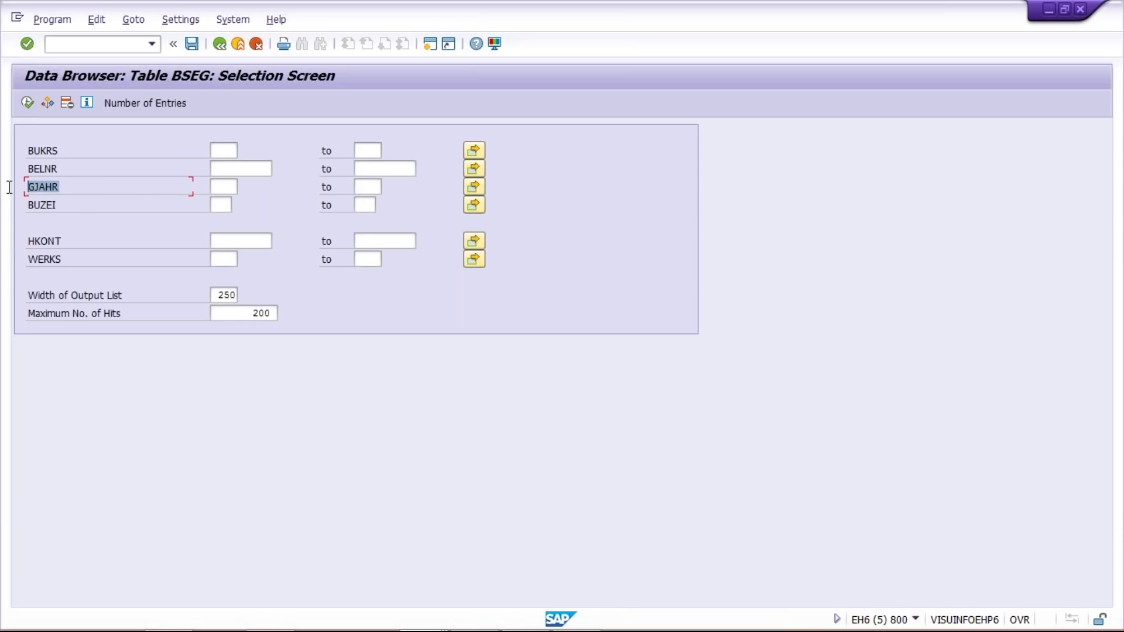
{"action": "left_click", "coordinate": [226, 188]}
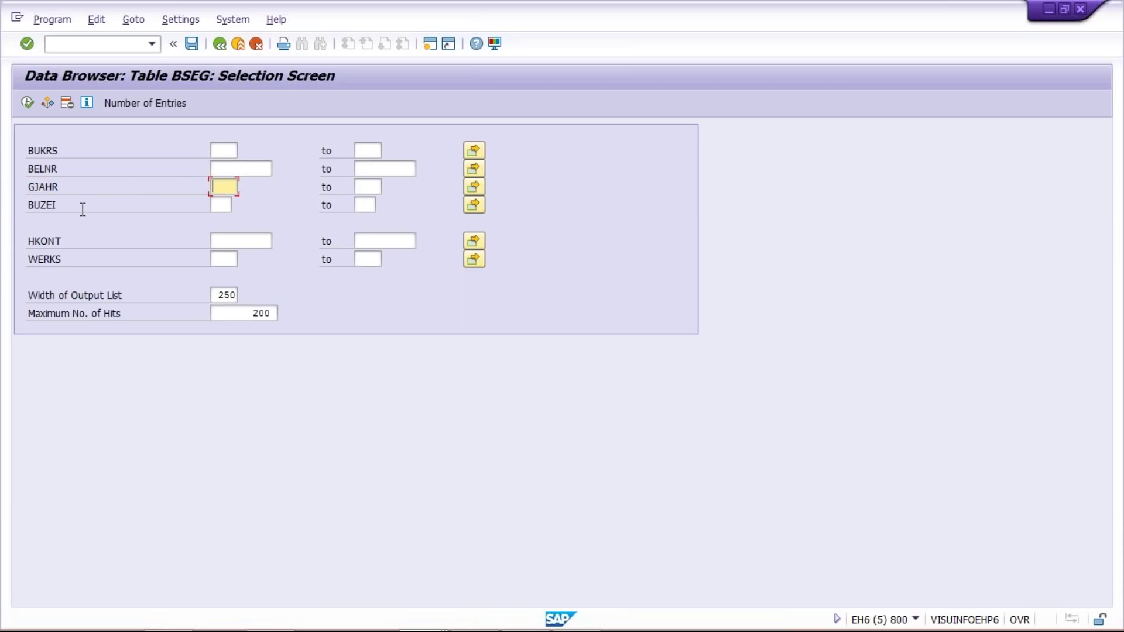
{"action": "double_click", "coordinate": [59, 207]}
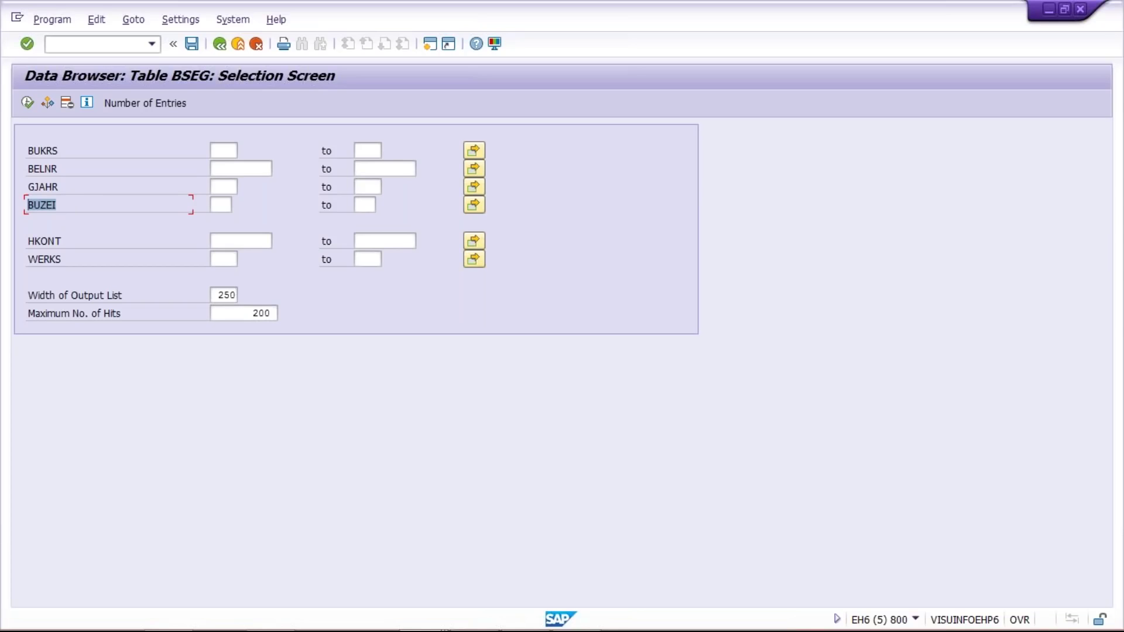
Check the HKONT, GJAHR, BELNR and BUKRS field names, then go to the menu bar.
{"action": "left_click", "coordinate": [72, 237]}
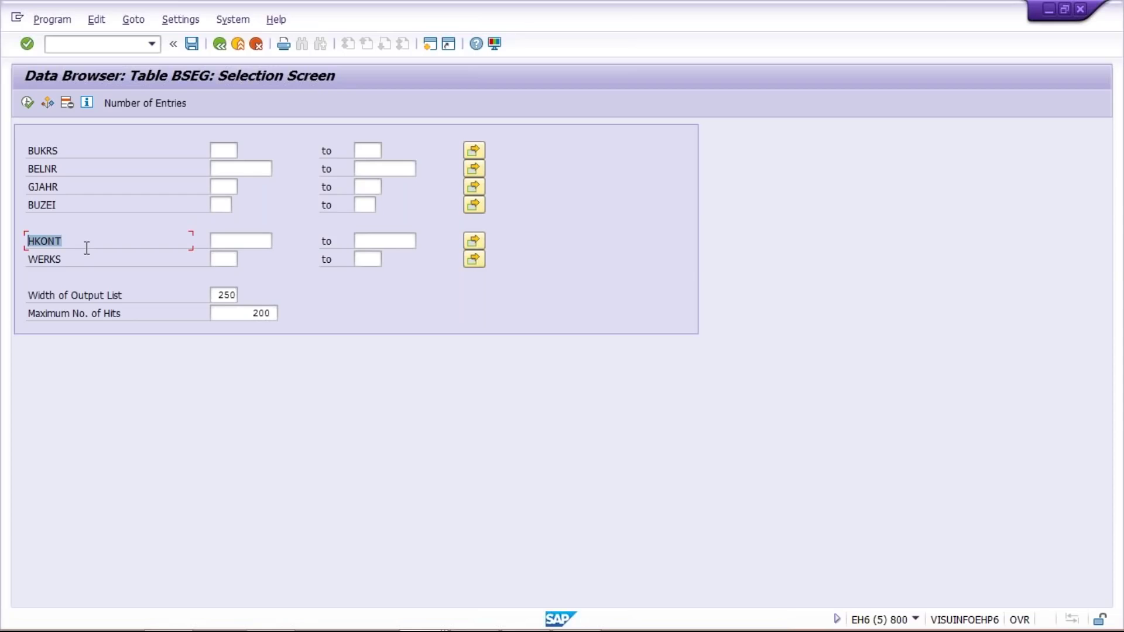
{"action": "left_click", "coordinate": [111, 187]}
{"action": "left_click", "coordinate": [111, 171]}
{"action": "left_click", "coordinate": [103, 151]}
{"action": "left_click", "coordinate": [233, 21]}
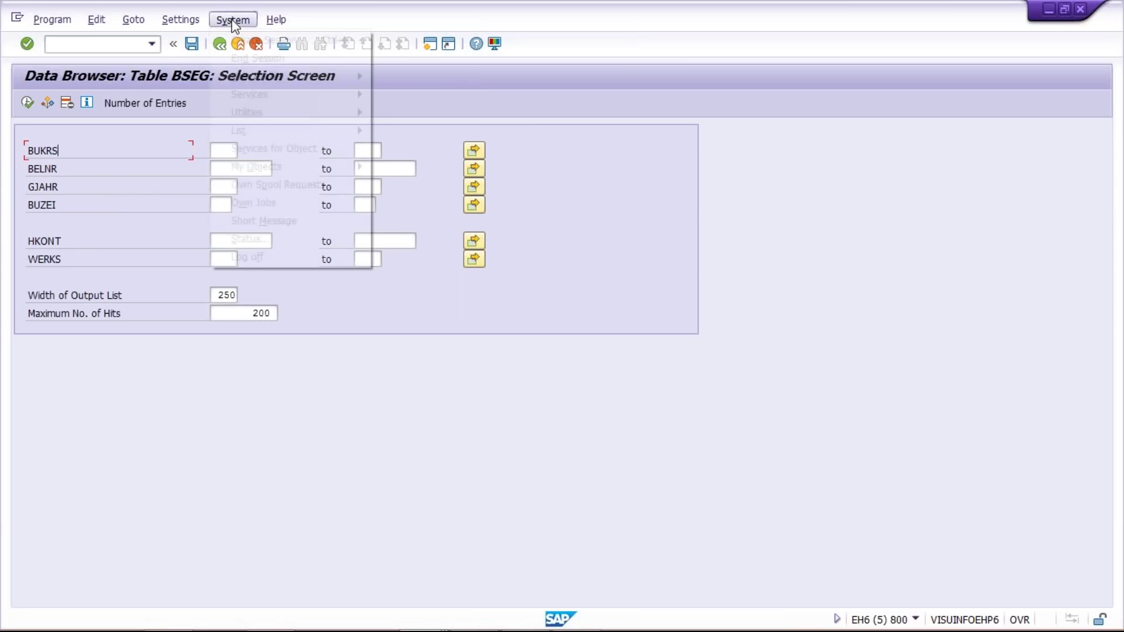
Switch the BSEG selection screen to descriptive field labels via the user parameters.
{"action": "mouse_move", "coordinate": [183, 21]}
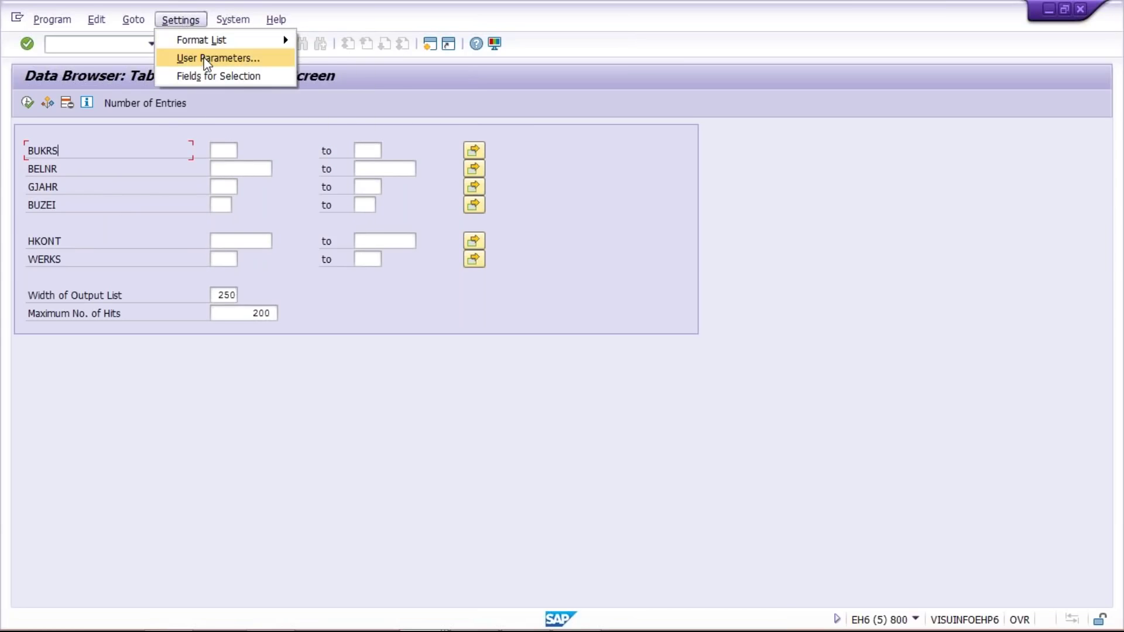
{"action": "left_click", "coordinate": [205, 58]}
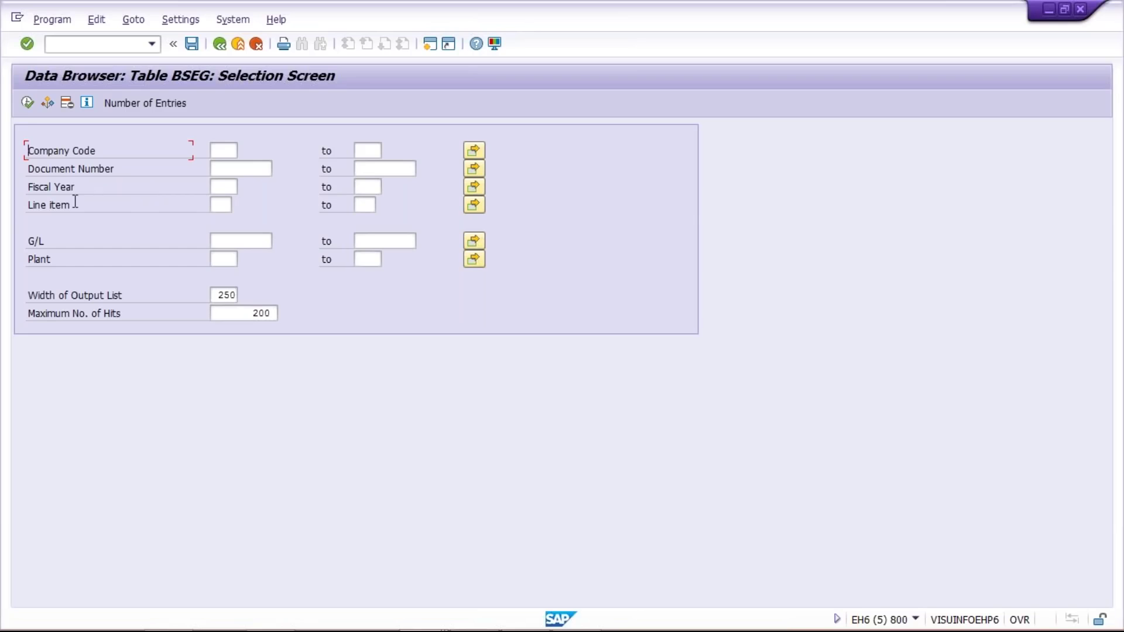
{"action": "mouse_move", "coordinate": [28, 150]}
{"action": "left_mouse_down"}
{"action": "mouse_move", "coordinate": [122, 149]}
{"action": "mouse_move", "coordinate": [23, 171]}
{"action": "left_mouse_up"}
Enter company code TM02 and fiscal year 2018 on the selection screen.
{"action": "left_click", "coordinate": [223, 151]}
{"action": "type", "text": "TM02"}
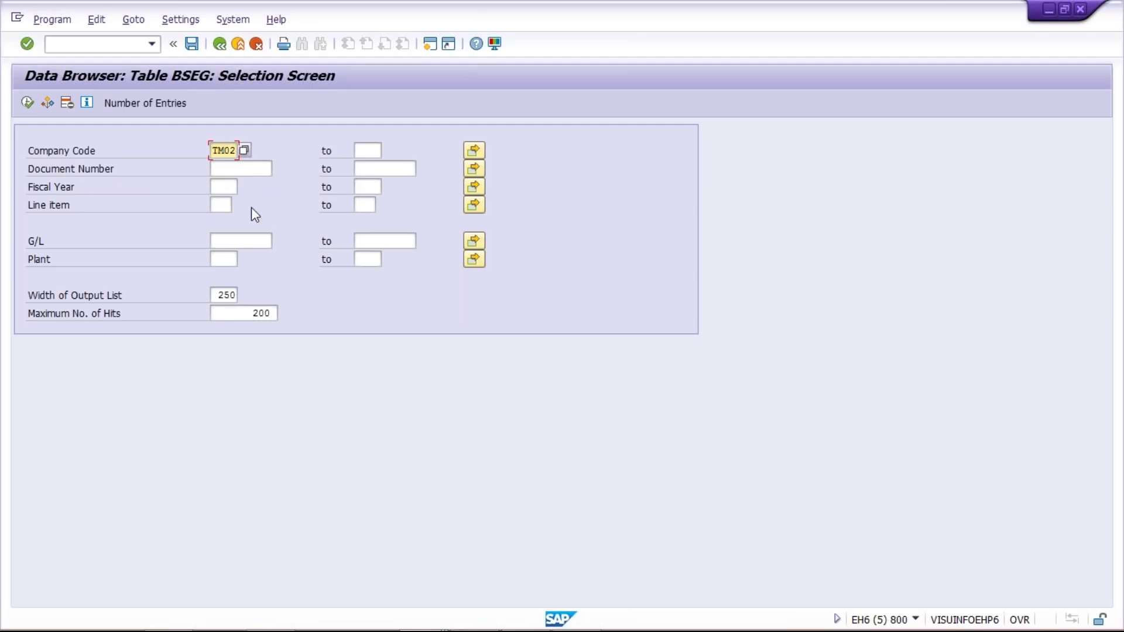
{"action": "left_click", "coordinate": [225, 168]}
{"action": "left_click", "coordinate": [223, 185]}
{"action": "type", "text": "2018"}
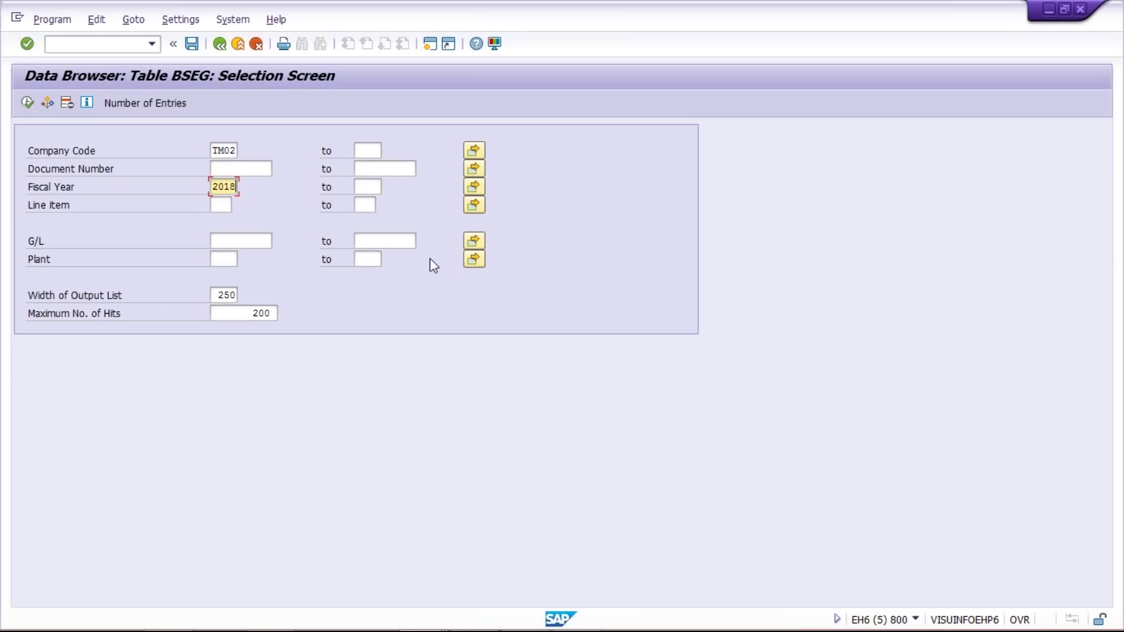
{"action": "left_click", "coordinate": [243, 242]}
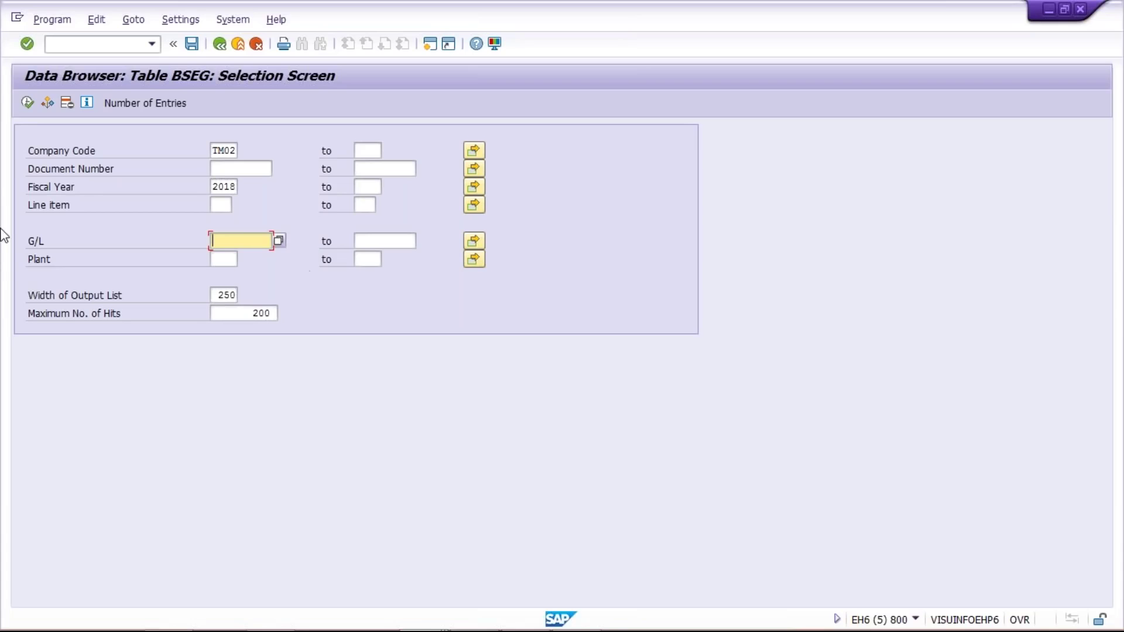
{"action": "left_click", "coordinate": [180, 21]}
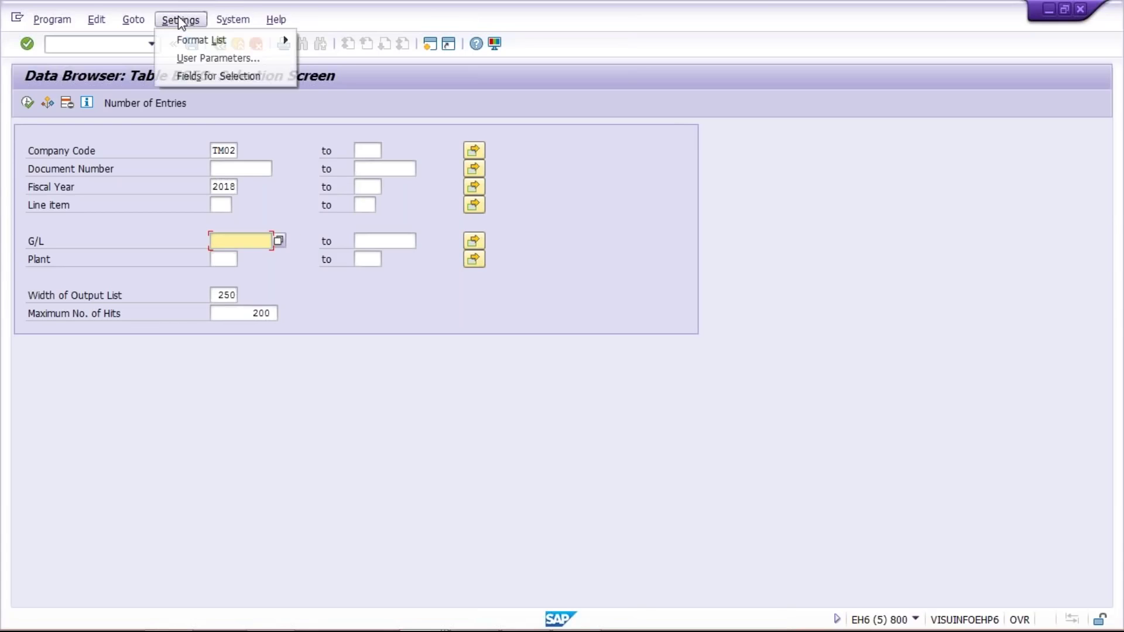
Search the BSEG field list for 'KONT' and tick HKONT as a selection field.
{"action": "left_click", "coordinate": [194, 75]}
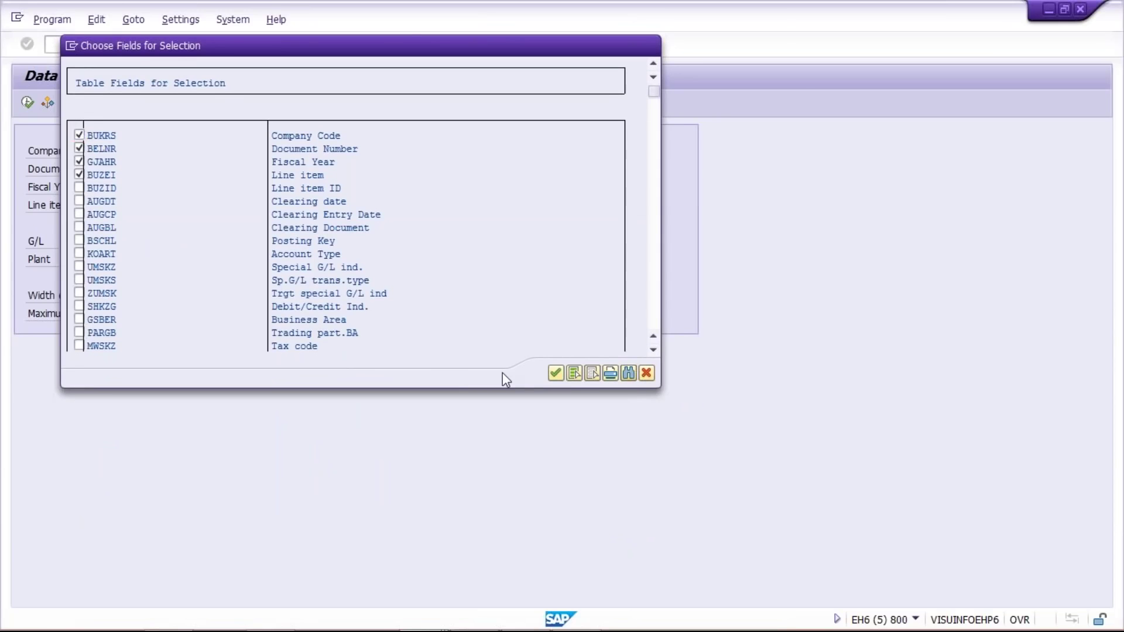
{"action": "key", "text": "ctrl+f"}
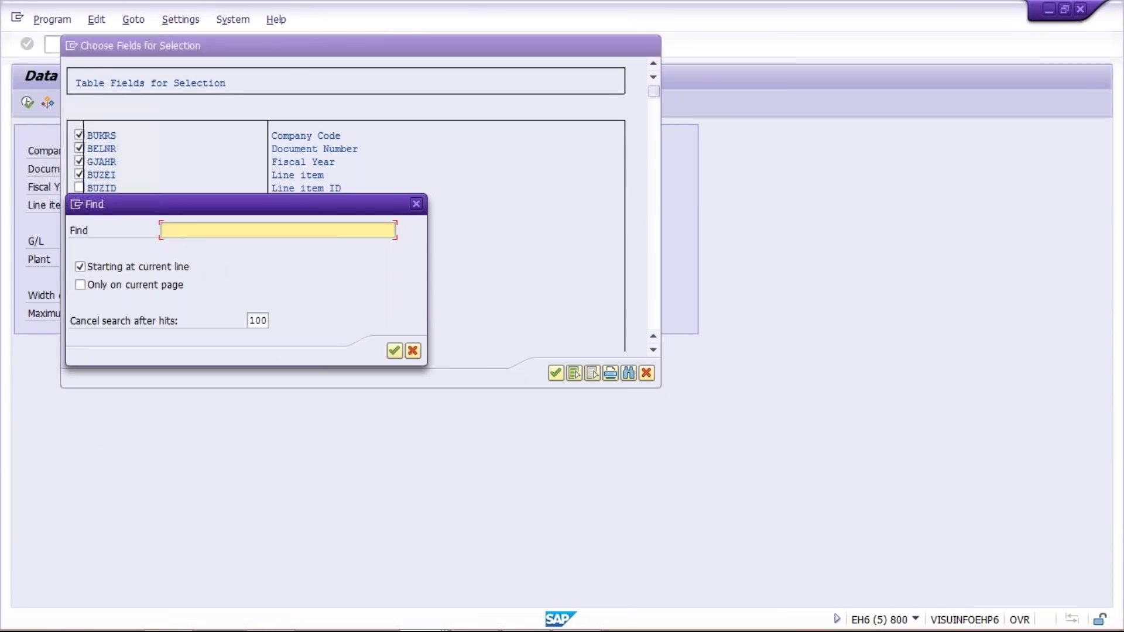
{"action": "type", "text": "KONT"}
{"action": "key", "text": "Return"}
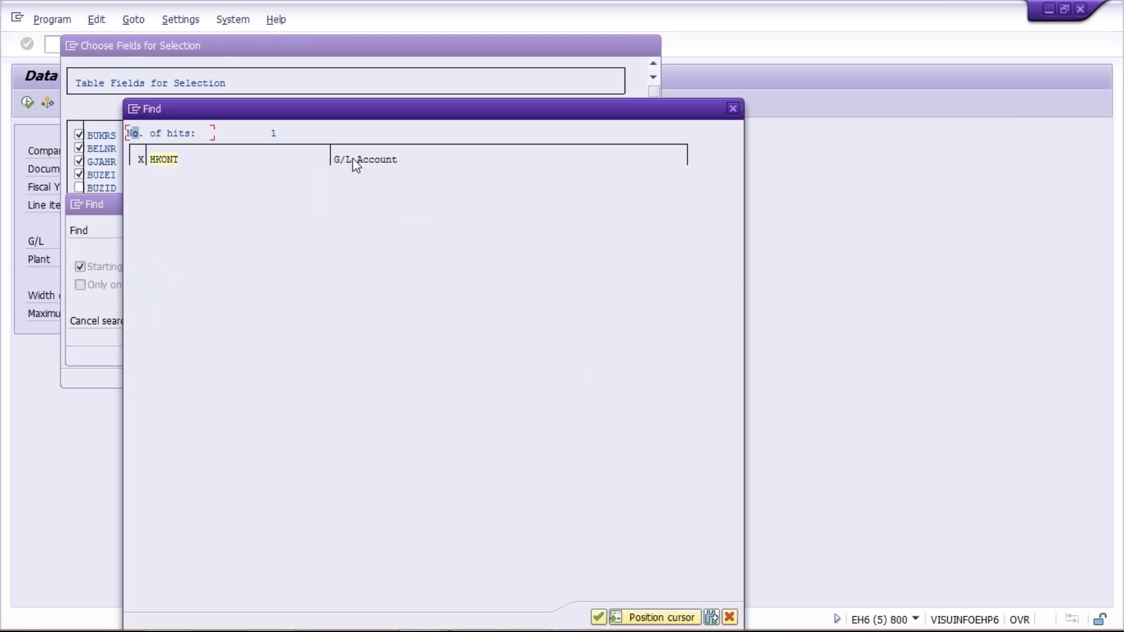
{"action": "double_click", "coordinate": [154, 159]}
{"action": "left_click", "coordinate": [79, 71]}
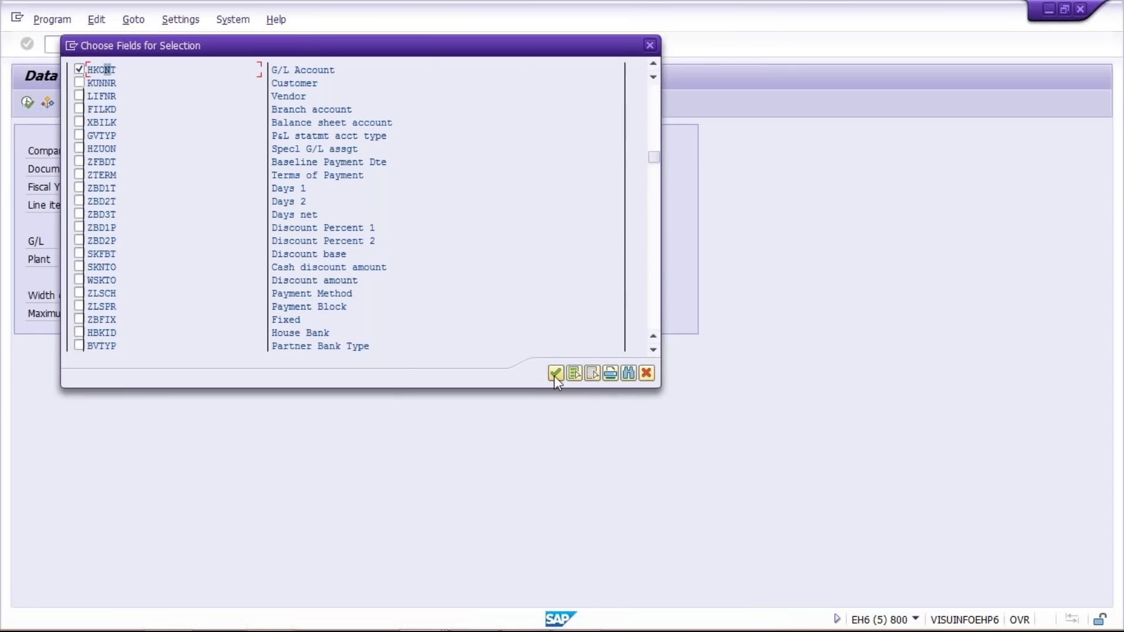
{"action": "left_click", "coordinate": [650, 45]}
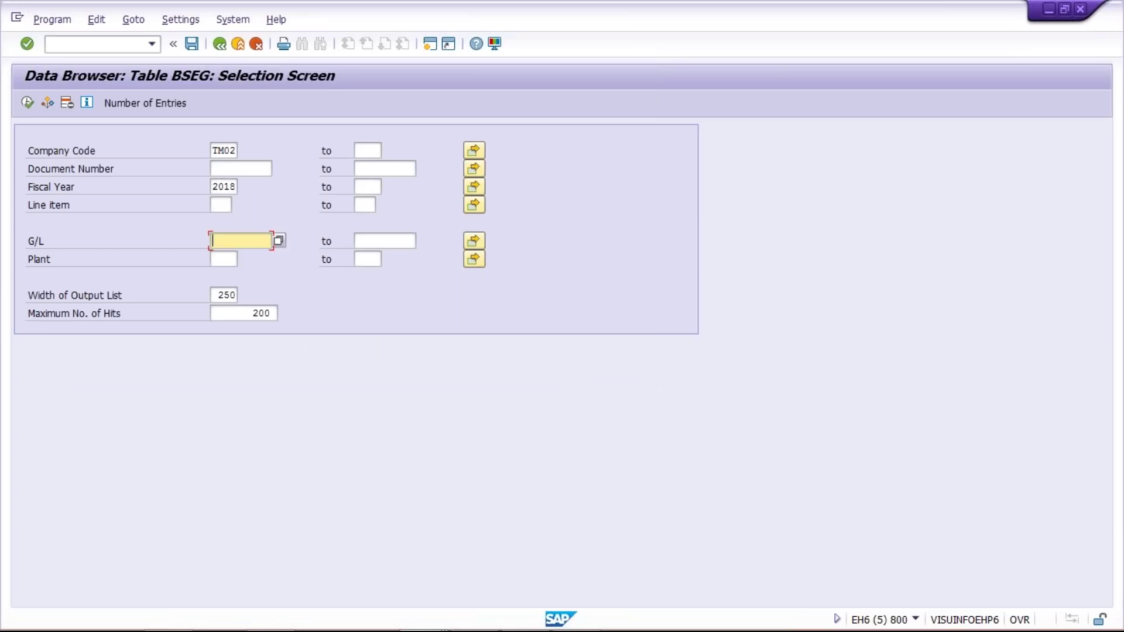
Enter G/L account 4010 and execute to list its BSEG entries.
{"action": "type", "text": "4010"}
{"action": "left_click", "coordinate": [26, 102]}
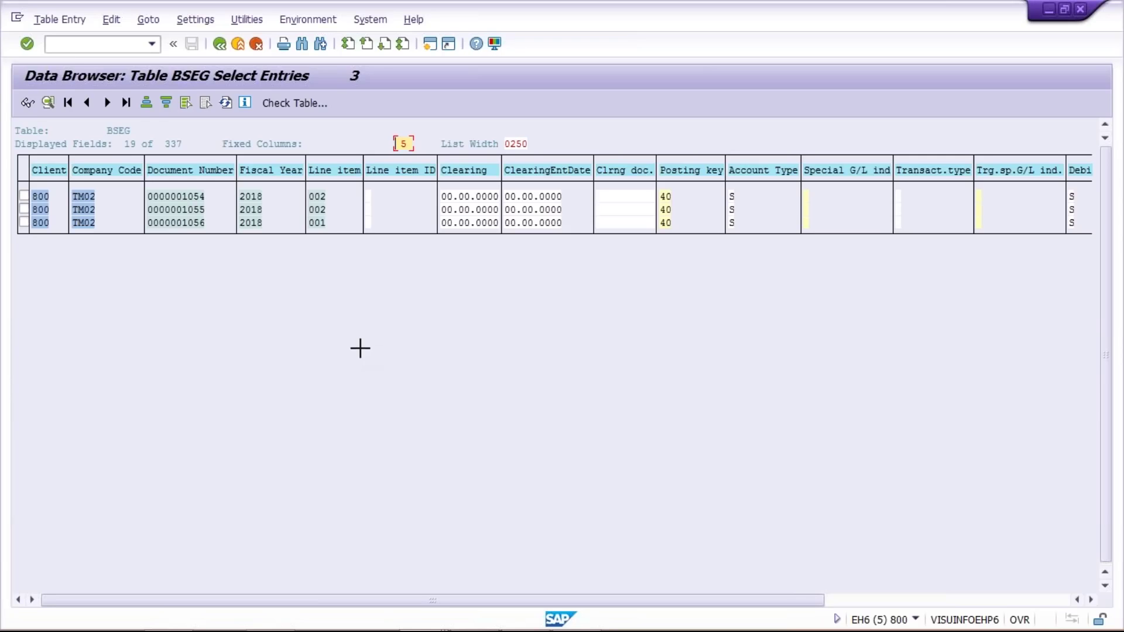
Block-select and copy document numbers 1054, 1055 and 1056 to the clipboard.
{"action": "left_click_drag", "start_coordinate": [183, 191], "coordinate": [218, 232]}
{"action": "key", "text": "ctrl+c"}
{"action": "mouse_move", "coordinate": [472, 630]}
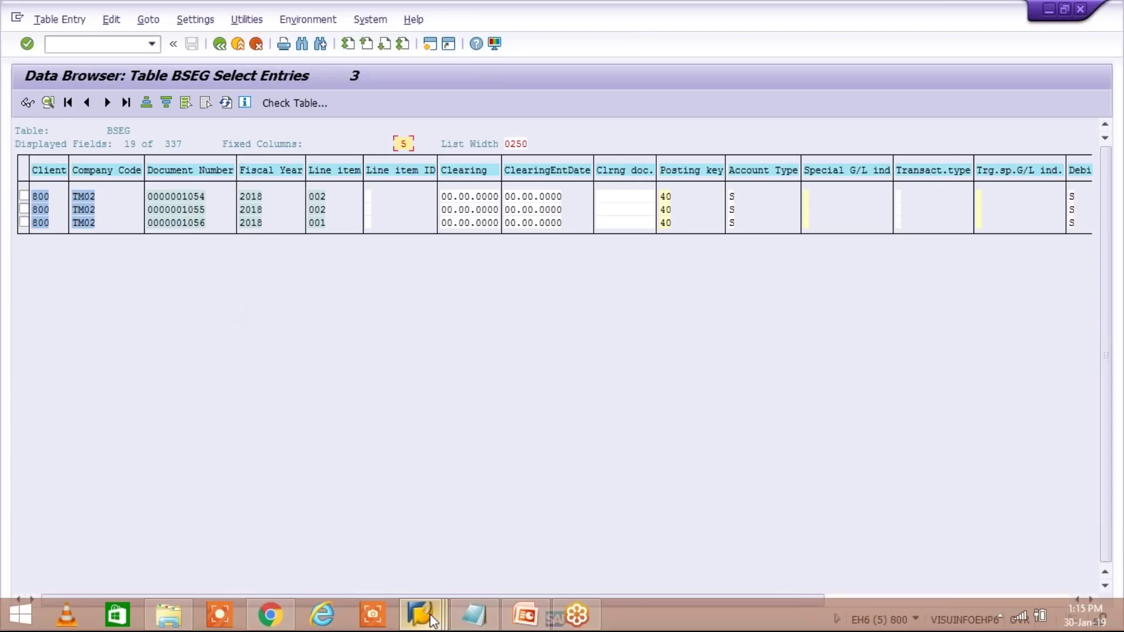
{"action": "mouse_move", "coordinate": [432, 620]}
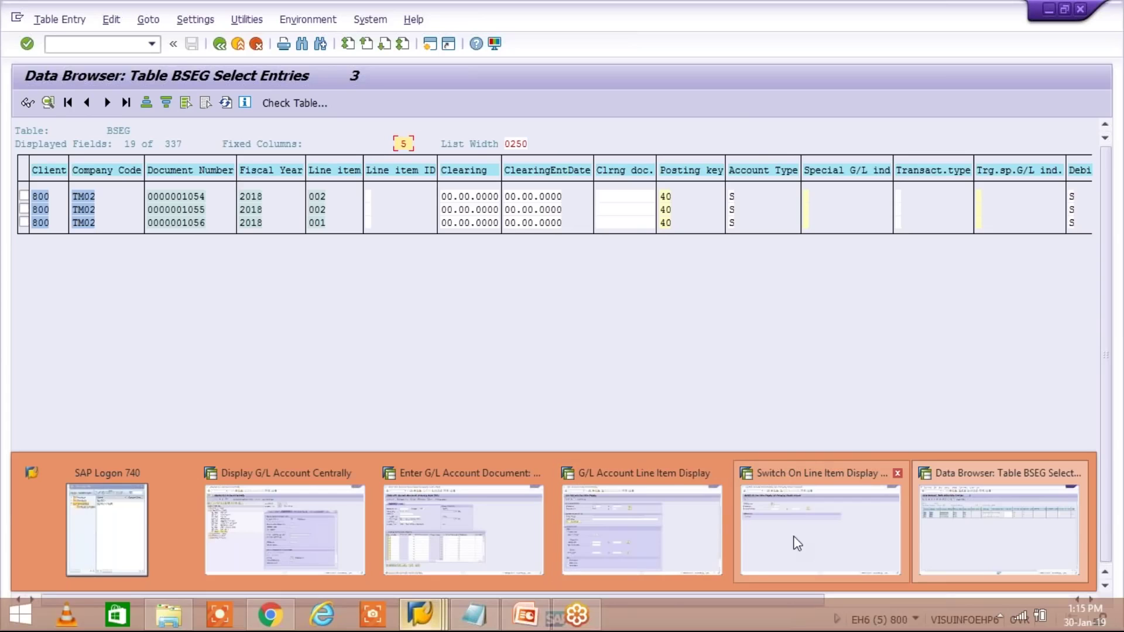
In FAGL_ACTIVATE_IT, upload documents 1054–1056 from the clipboard into the document number multiple selection.
{"action": "left_click", "coordinate": [768, 531]}
{"action": "left_click", "coordinate": [151, 44]}
{"action": "left_click", "coordinate": [106, 74]}
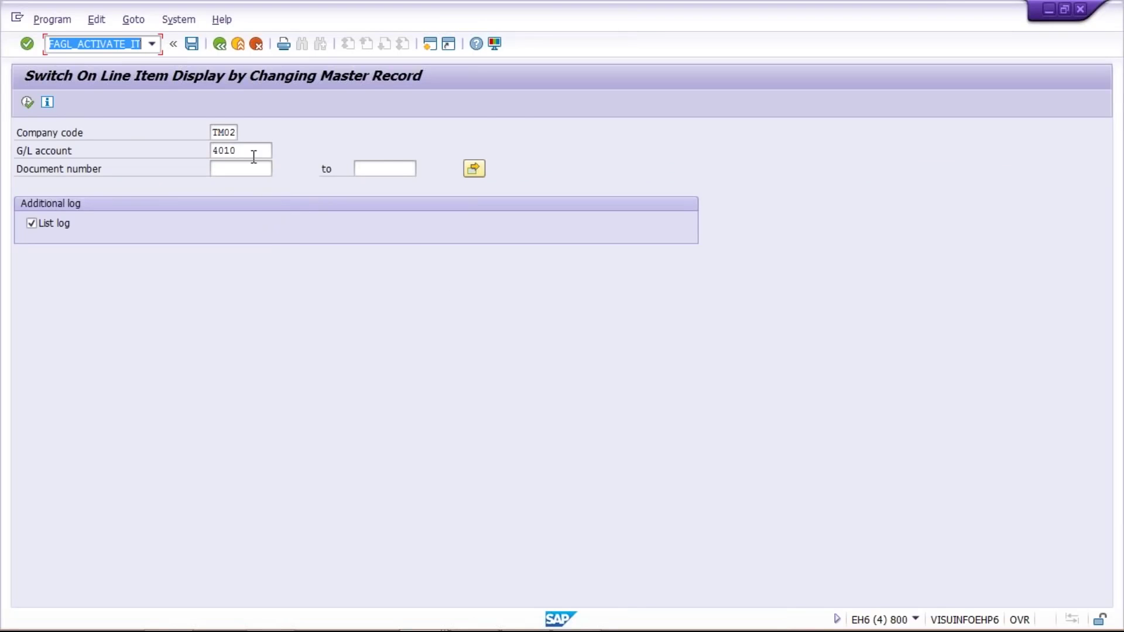
{"action": "left_click", "coordinate": [239, 169]}
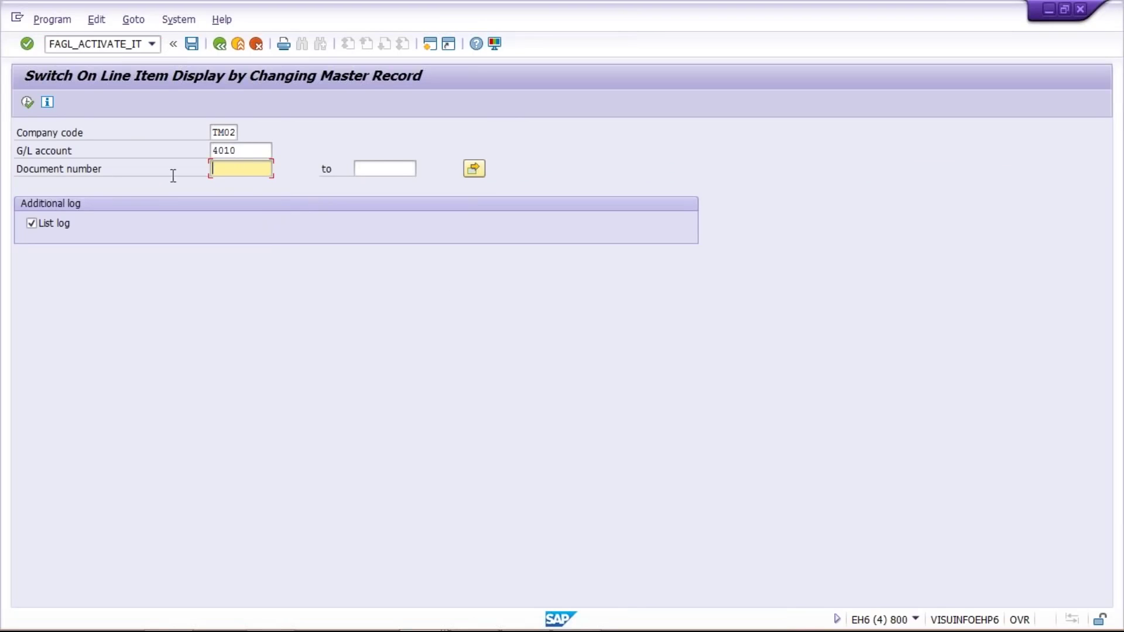
{"action": "left_click", "coordinate": [481, 167]}
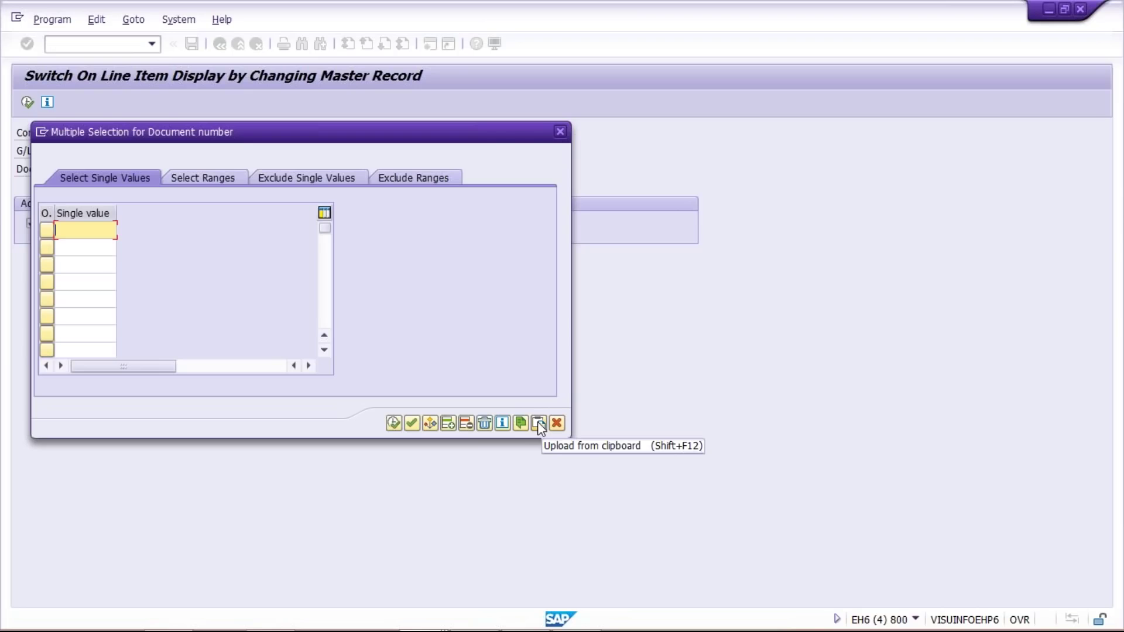
{"action": "left_click", "coordinate": [537, 421]}
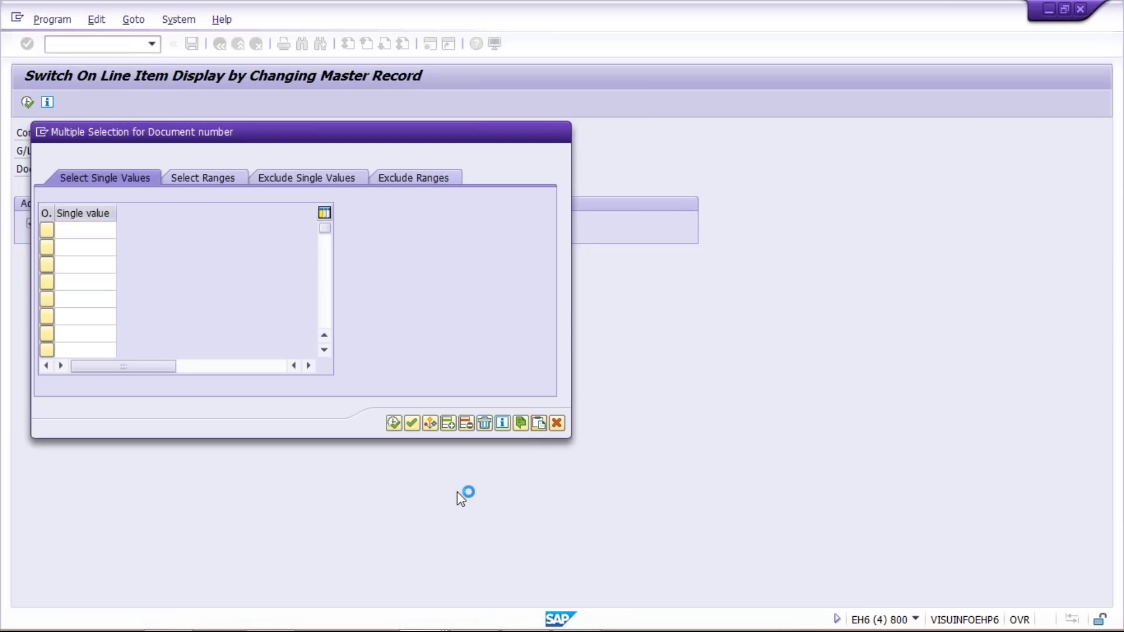
{"action": "left_click", "coordinate": [98, 246]}
{"action": "left_click", "coordinate": [101, 281]}
{"action": "left_click", "coordinate": [99, 265]}
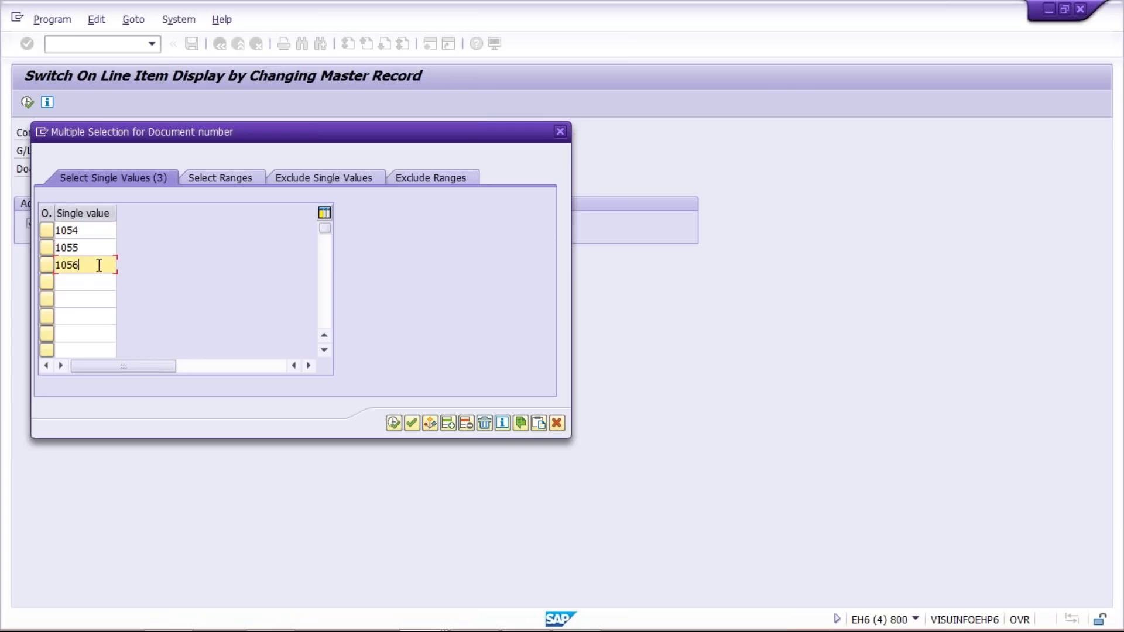
{"action": "left_click", "coordinate": [394, 423]}
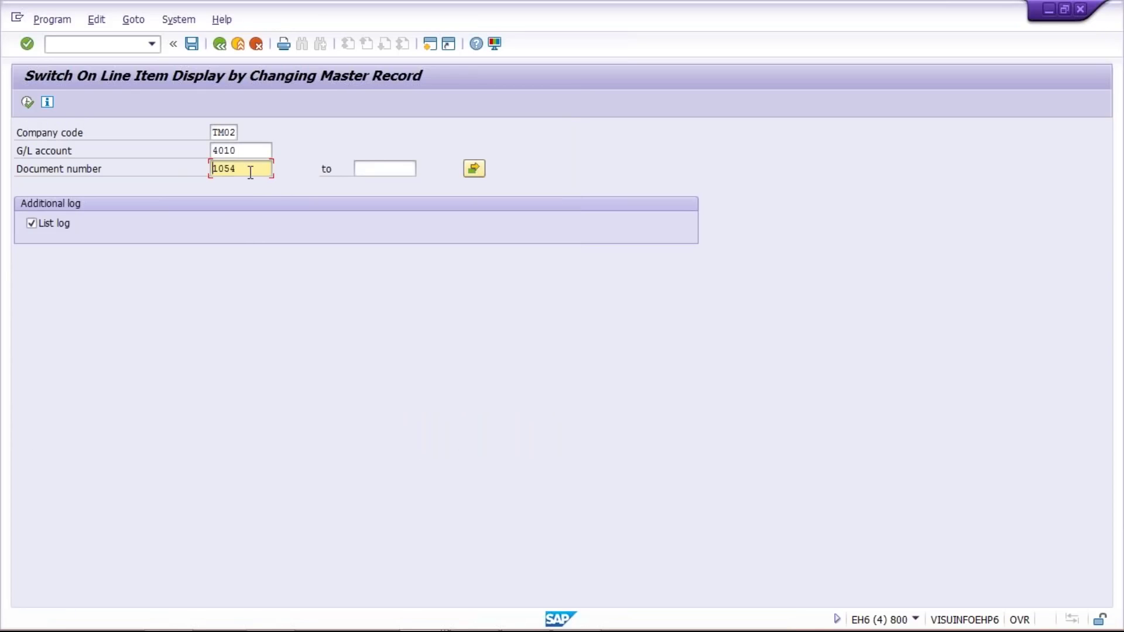
Execute the activation, generating BSIS line items for the three documents.
{"action": "left_click", "coordinate": [26, 105]}
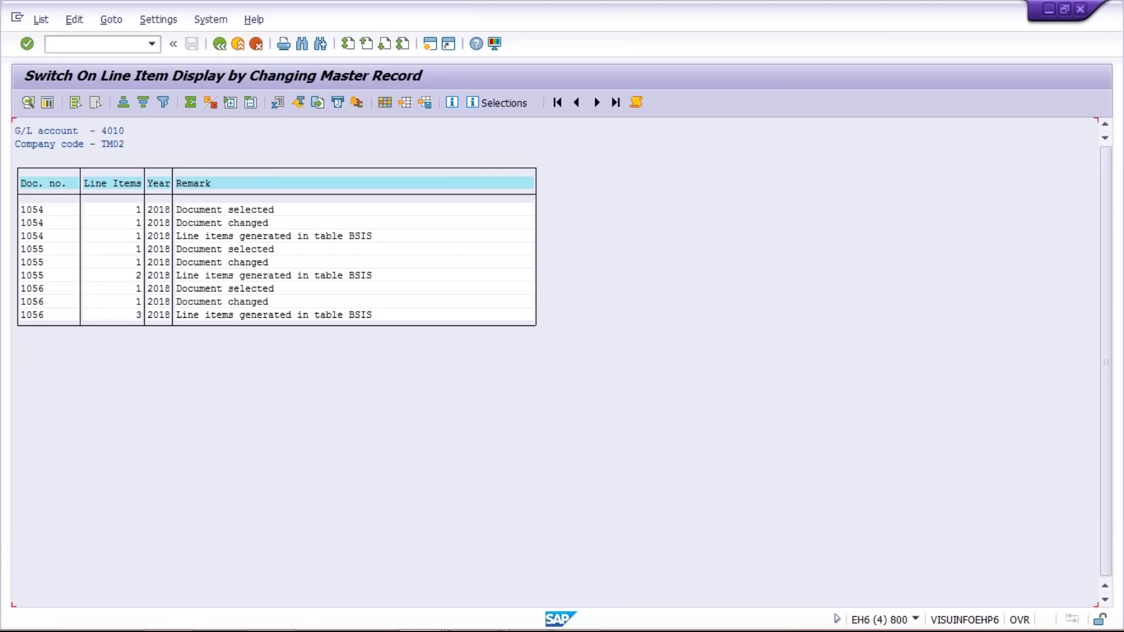
{"action": "mouse_move", "coordinate": [438, 622]}
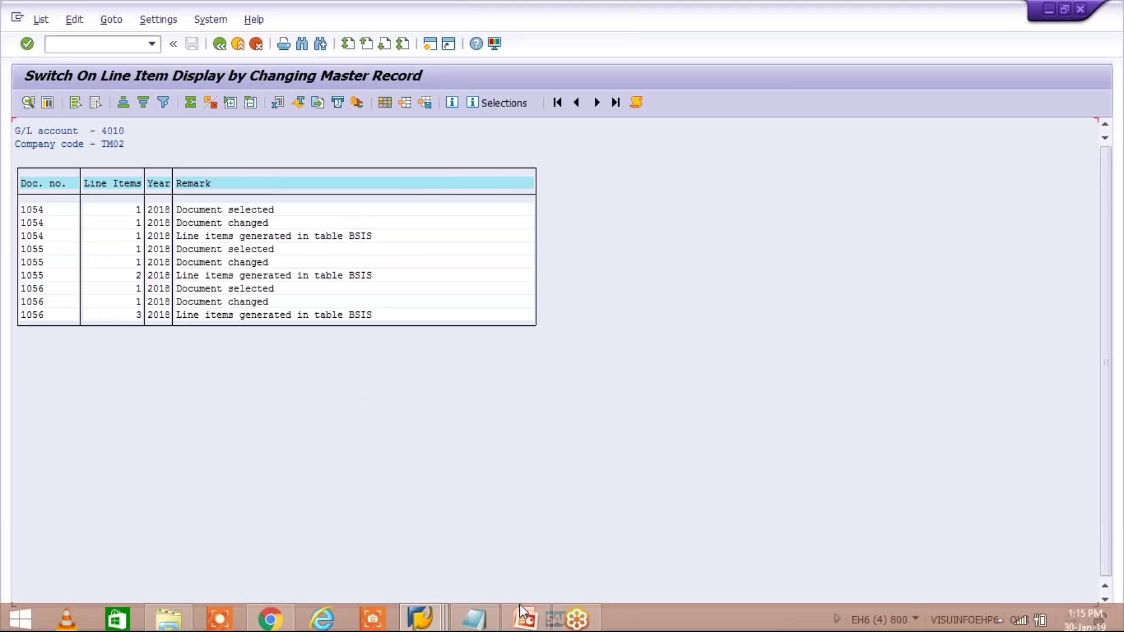
{"action": "left_click", "coordinate": [438, 621]}
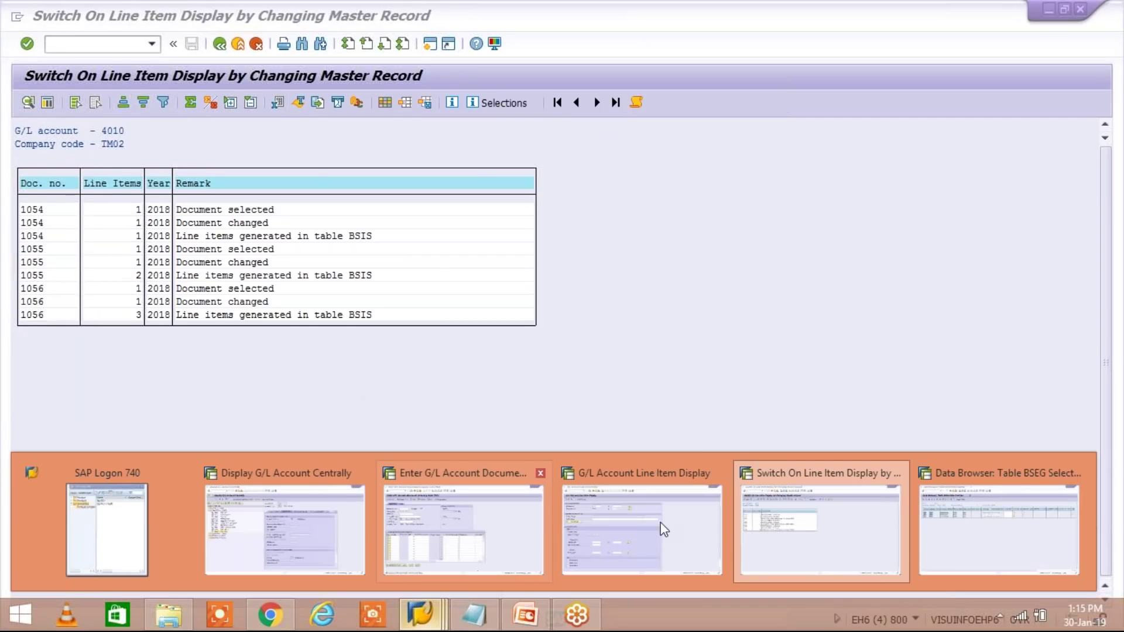
In FAGLL03, display account 4010's line items: documents 1054–1056 totalling 5.000,00 INR.
{"action": "left_click", "coordinate": [663, 530]}
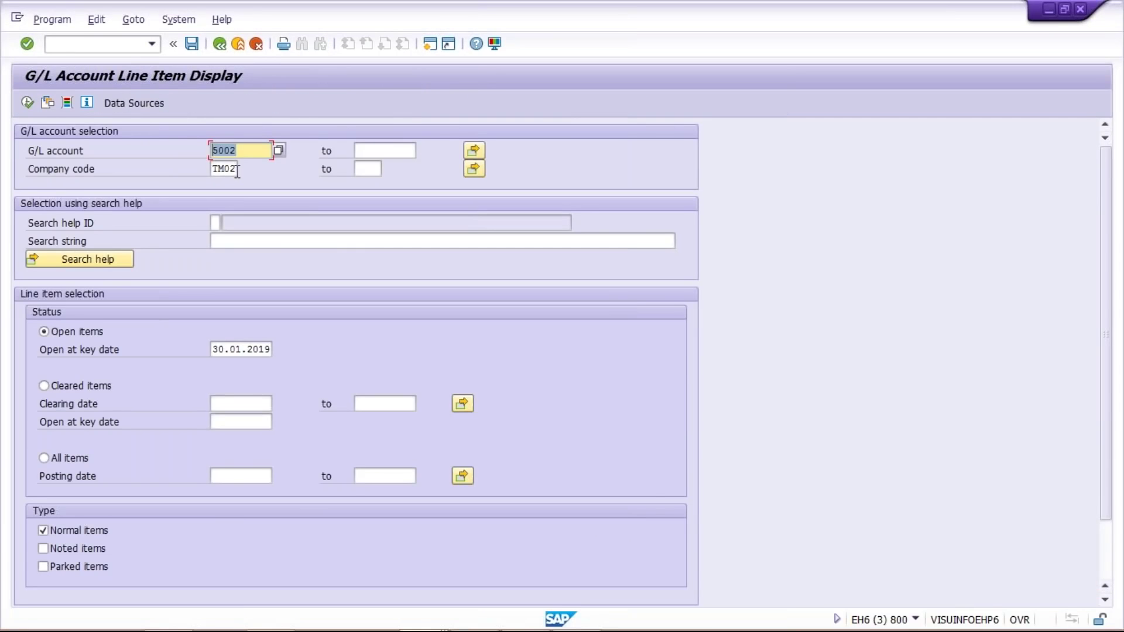
{"action": "type", "text": "4"}
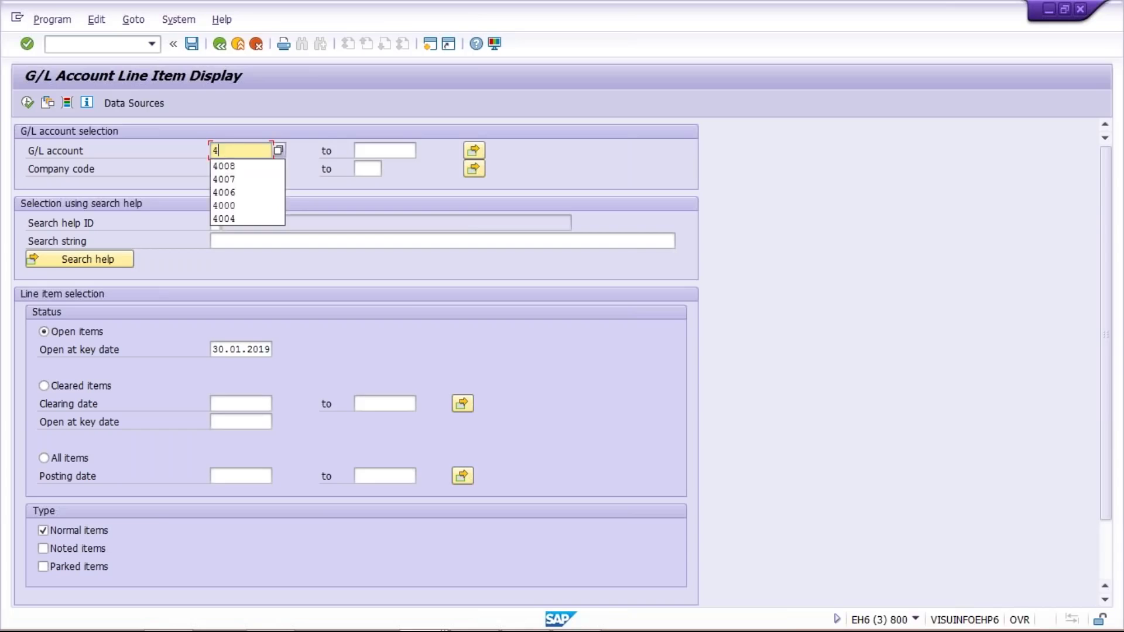
{"action": "type", "text": "010"}
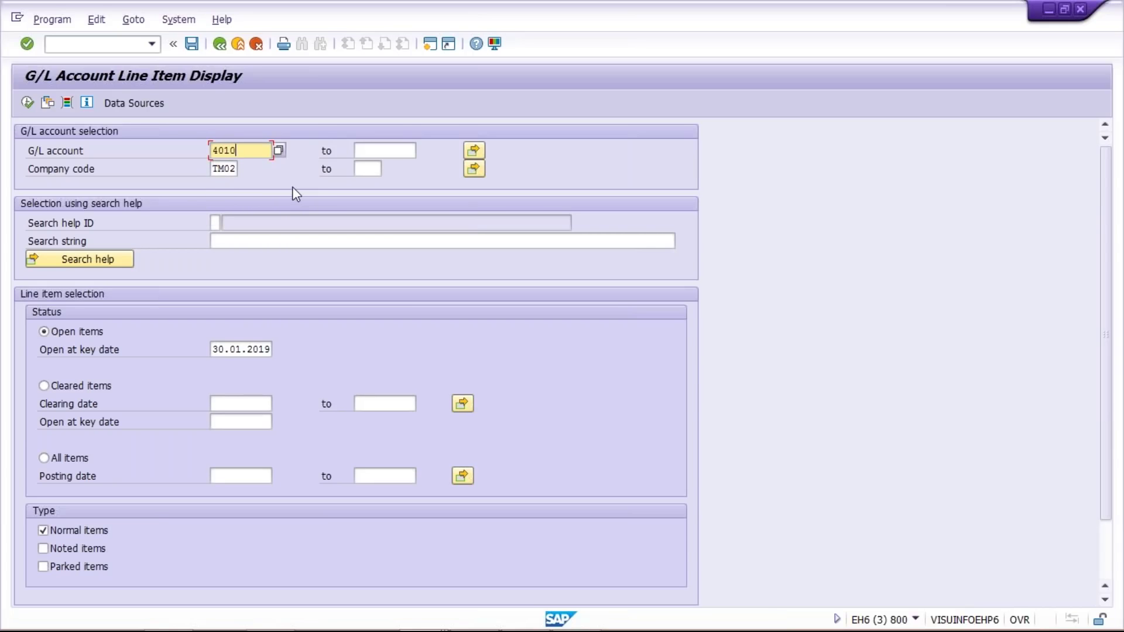
{"action": "left_click", "coordinate": [28, 104]}
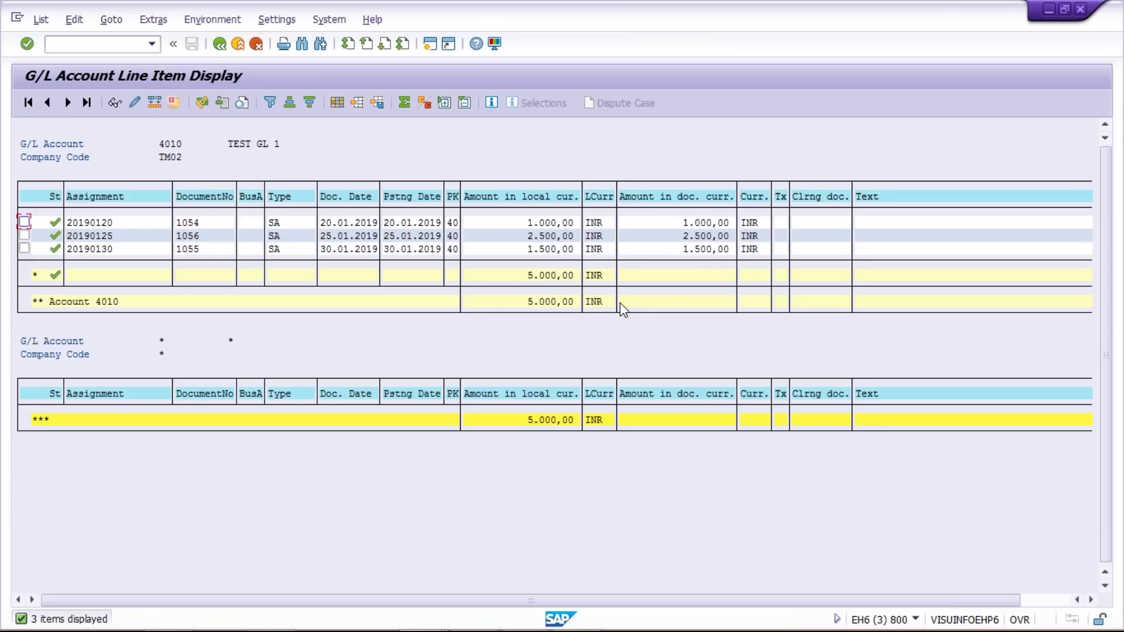
{"action": "mouse_move", "coordinate": [516, 626]}
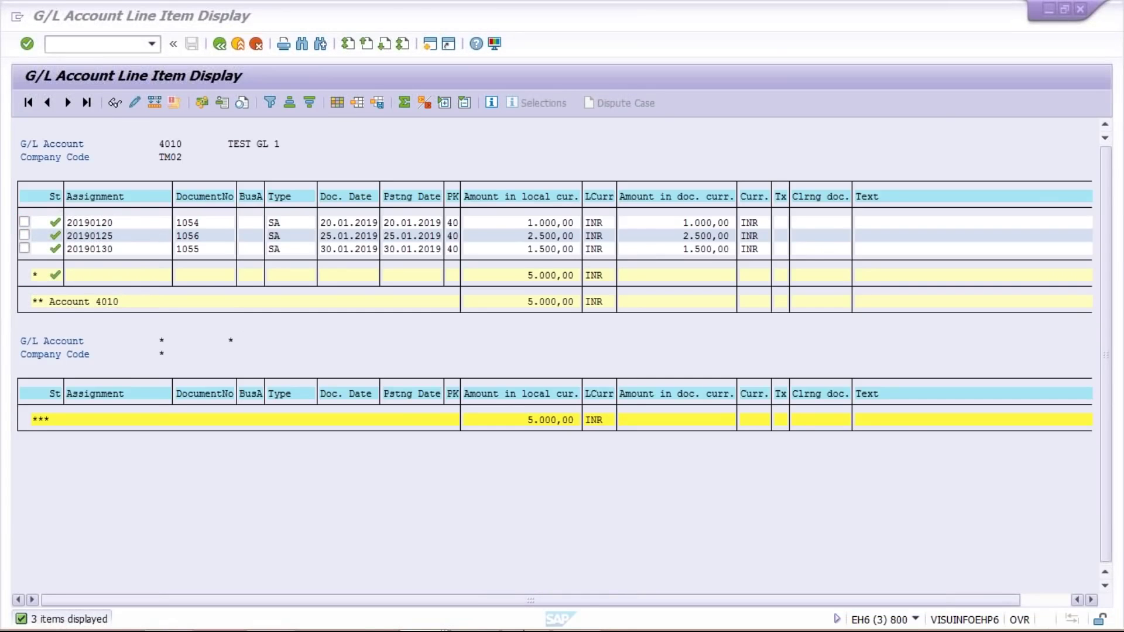
{"action": "key", "text": "alt+Tab"}
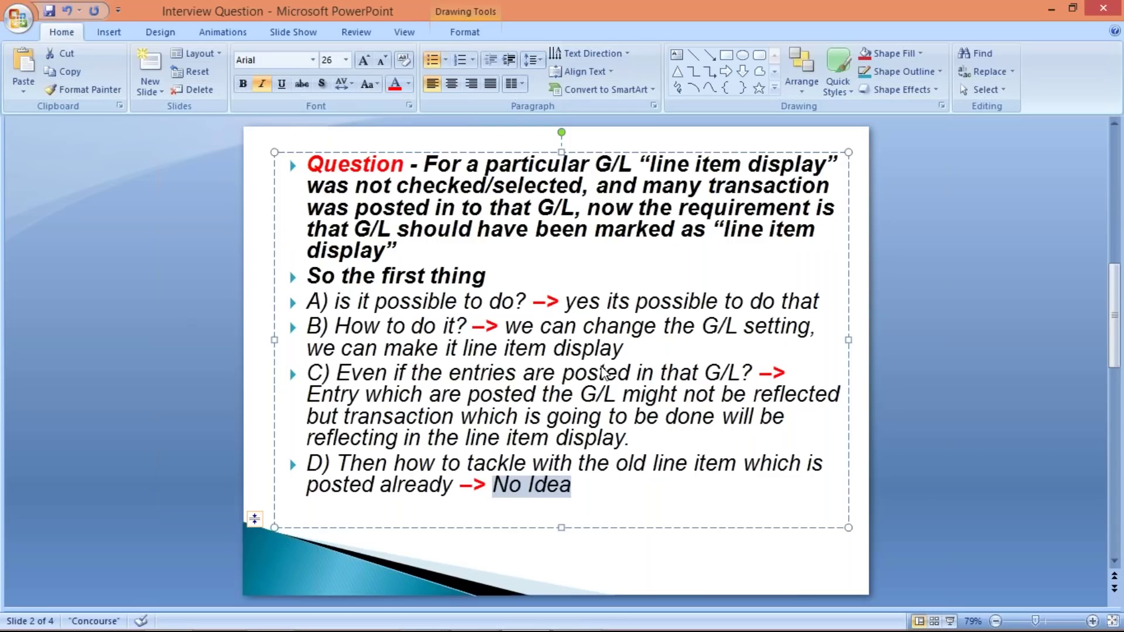
Deselect the slide text and scroll down to the next slide of the Interview Question deck.
{"action": "key", "text": "Escape"}
{"action": "key", "text": "Escape"}
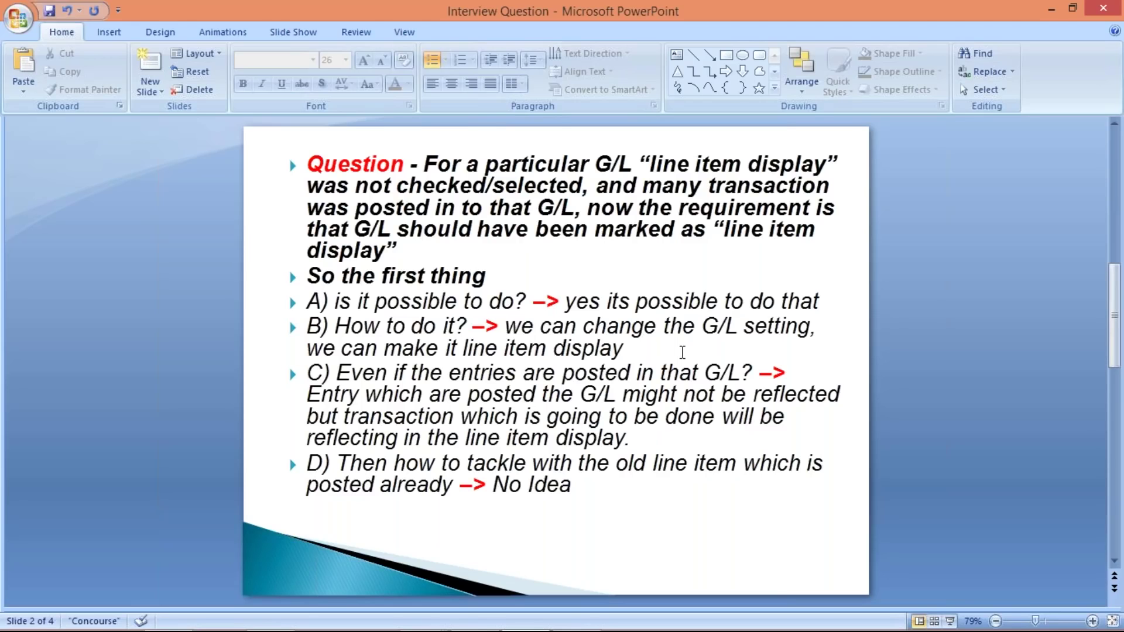
{"action": "scroll", "coordinate": [256, 374], "scroll_direction": "down", "scroll_amount": 2}
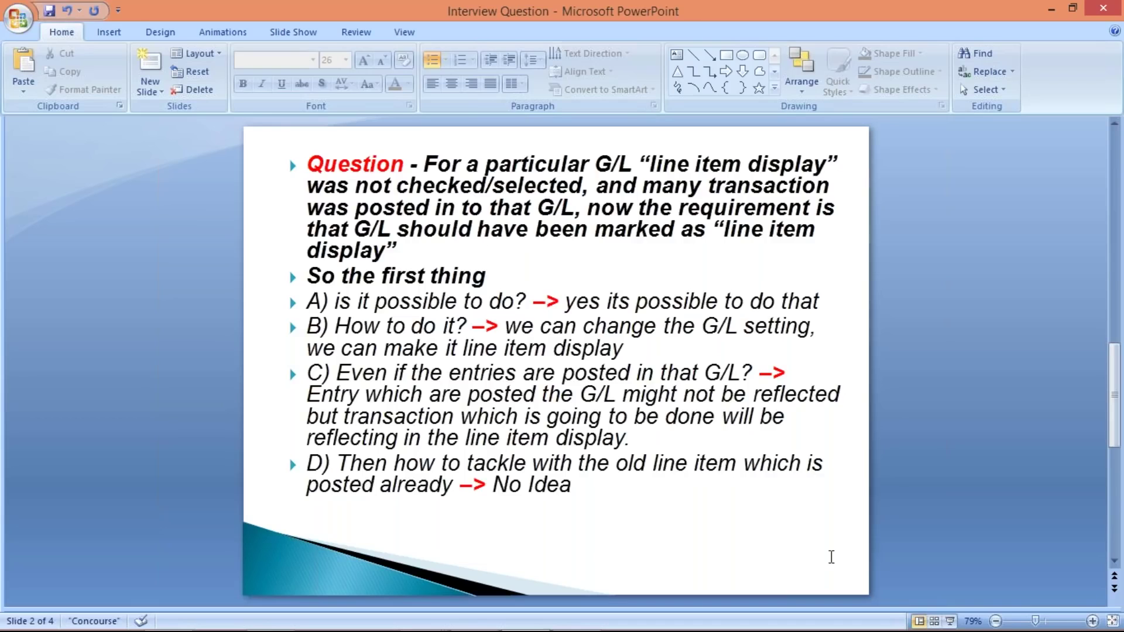